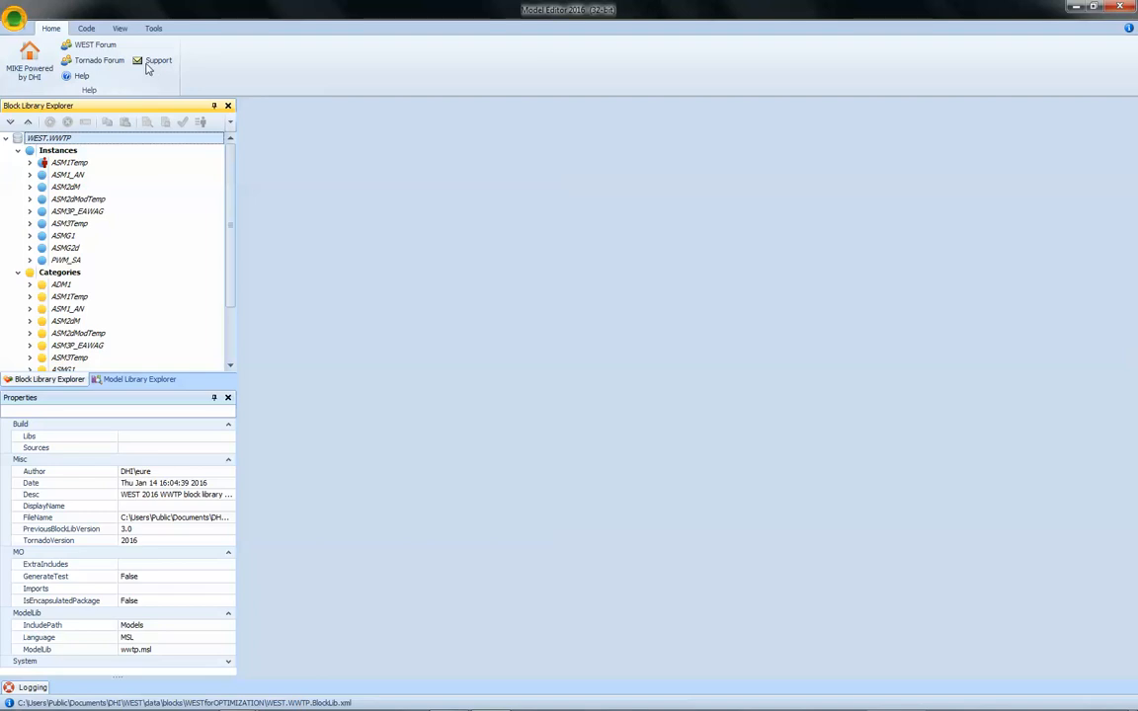
Auto-hide the Properties view and paste a copy of the ASM1Temp category into Categories
{"action": "left_click", "coordinate": [71, 297]}
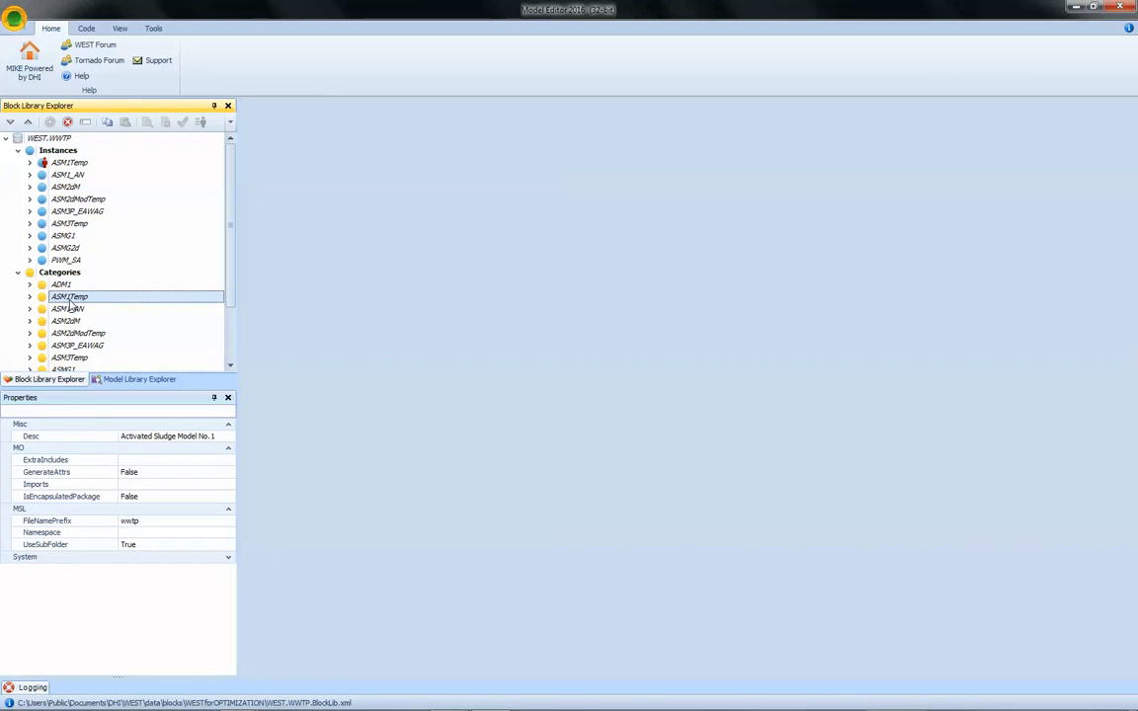
{"action": "left_click", "coordinate": [214, 398]}
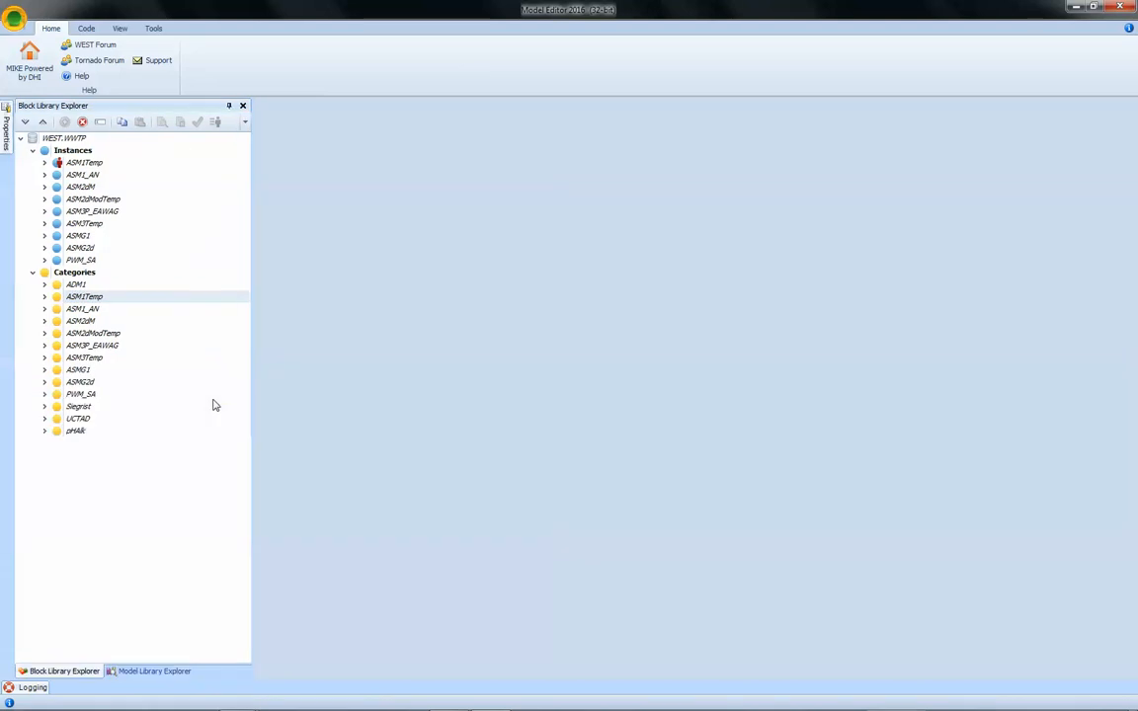
{"action": "left_click", "coordinate": [86, 299]}
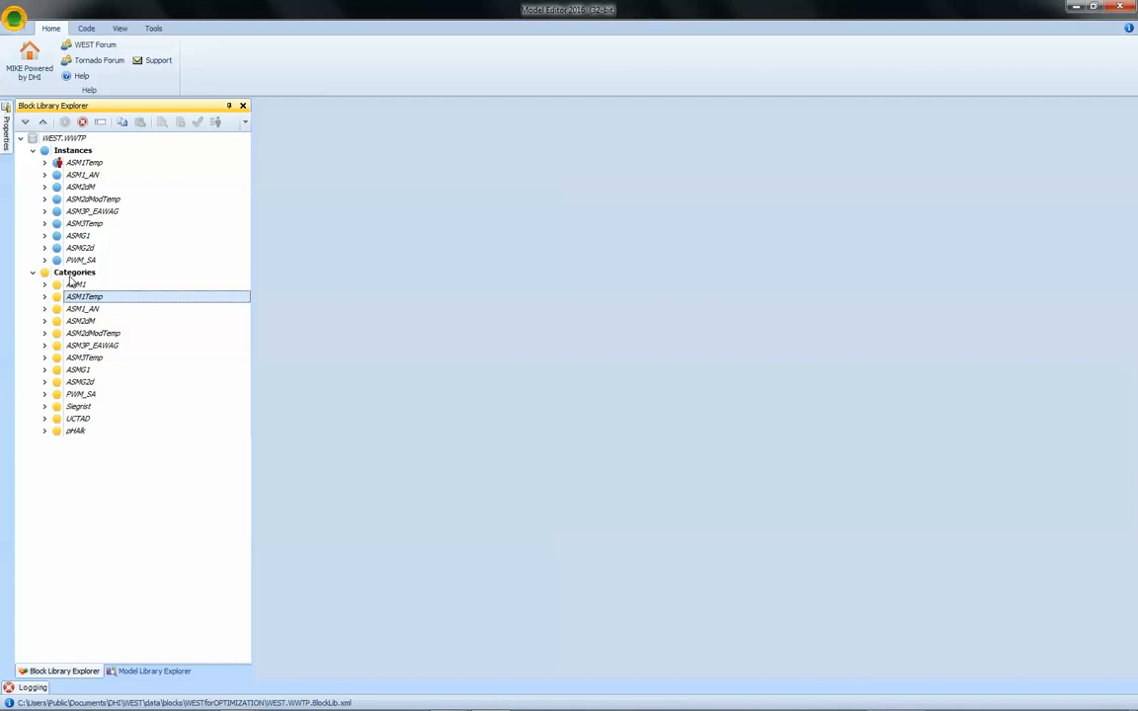
{"action": "right_click", "coordinate": [99, 295]}
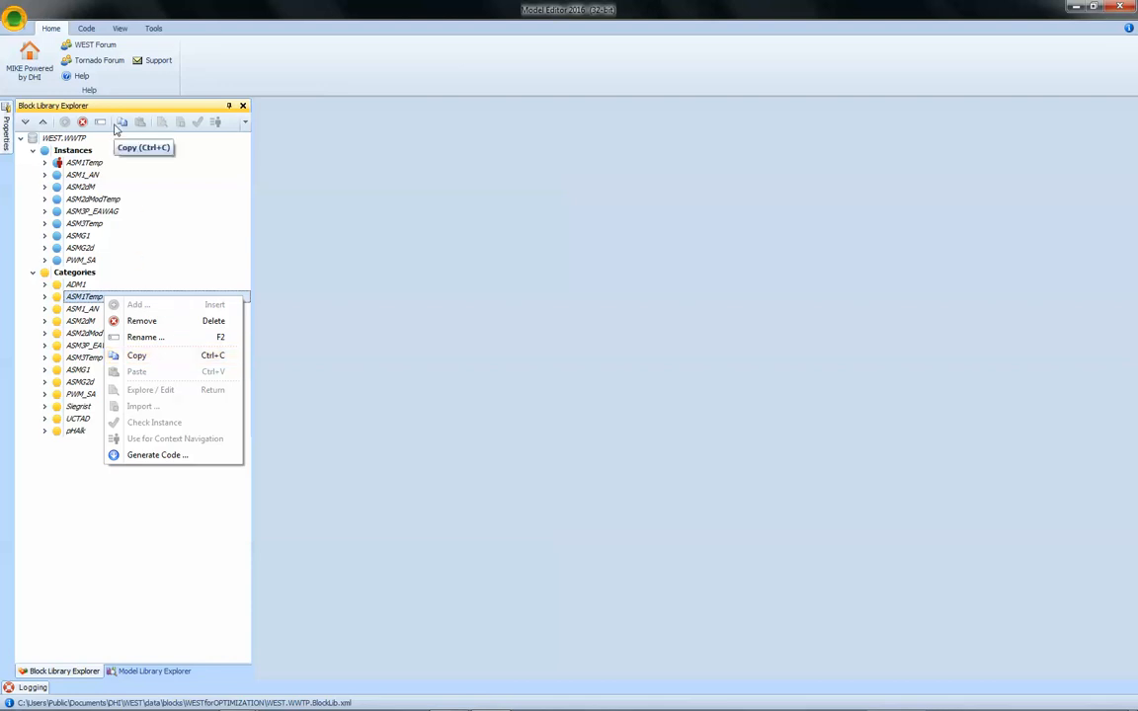
{"action": "left_click", "coordinate": [163, 363]}
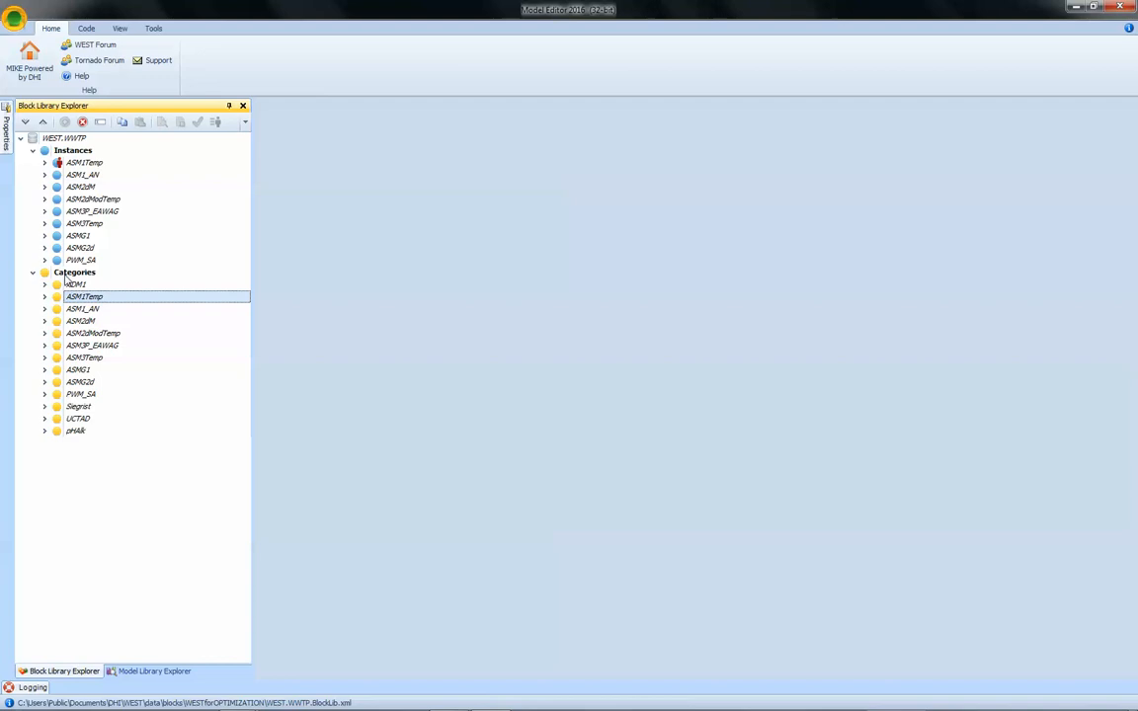
{"action": "left_click", "coordinate": [67, 275]}
{"action": "right_click", "coordinate": [67, 275]}
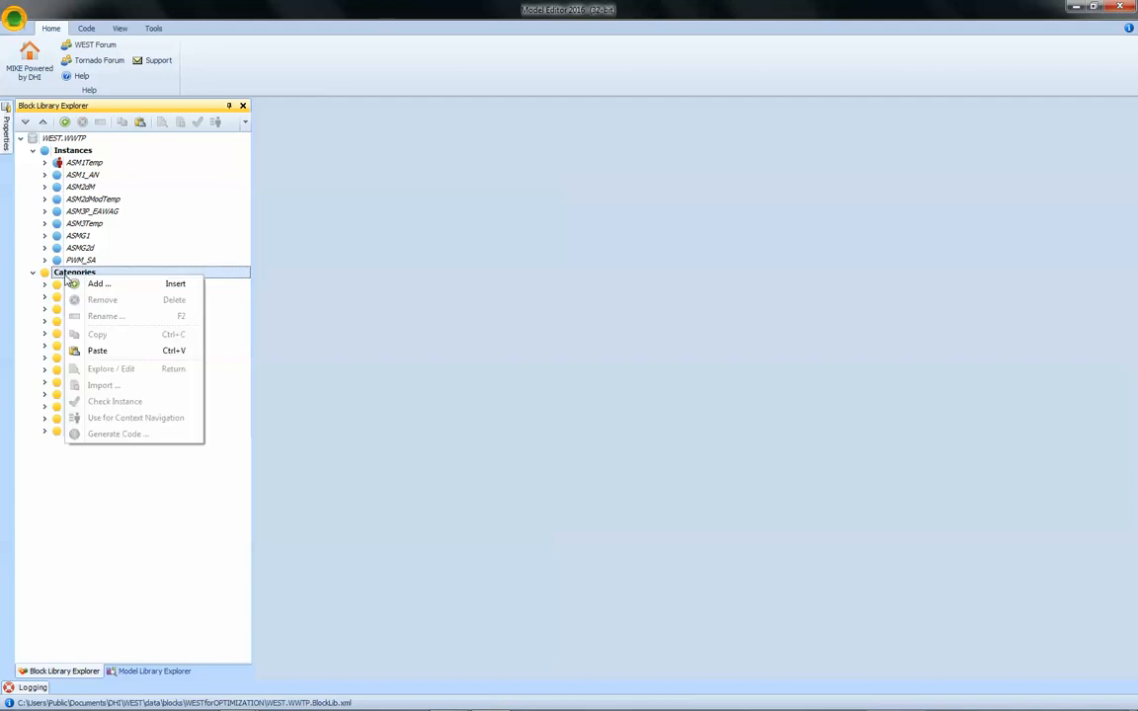
{"action": "left_click", "coordinate": [100, 352]}
Rename the copied ASM1Temp category as ASM1Mod
{"action": "left_click", "coordinate": [43, 442]}
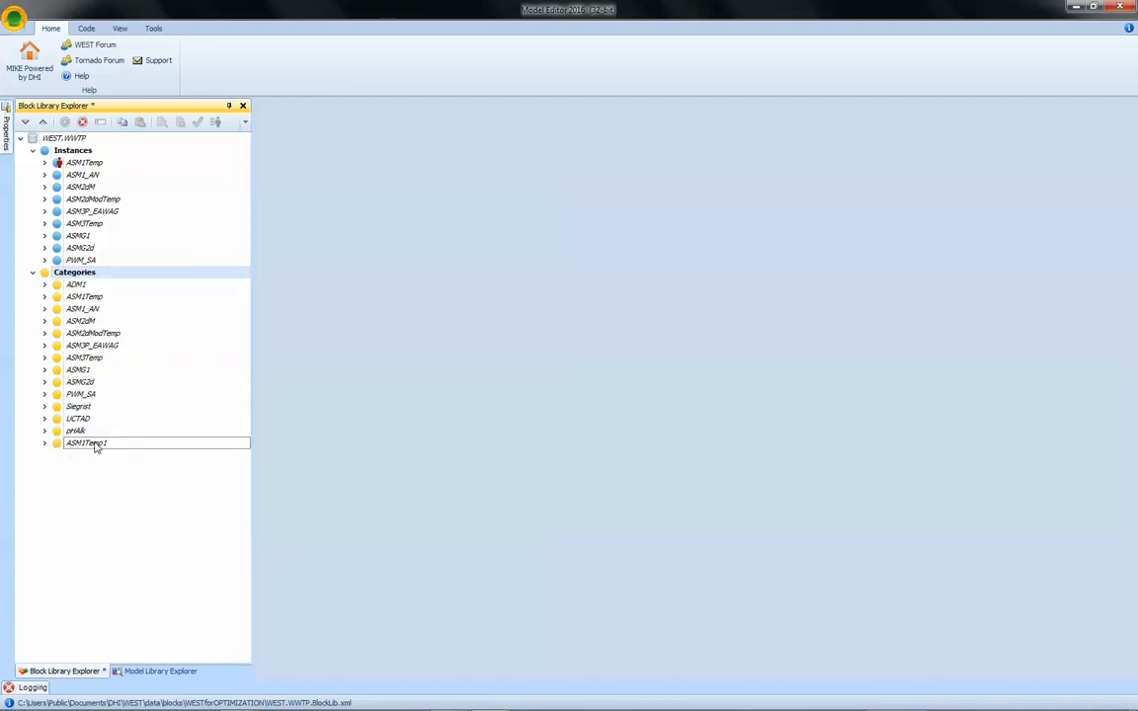
{"action": "left_click", "coordinate": [96, 445]}
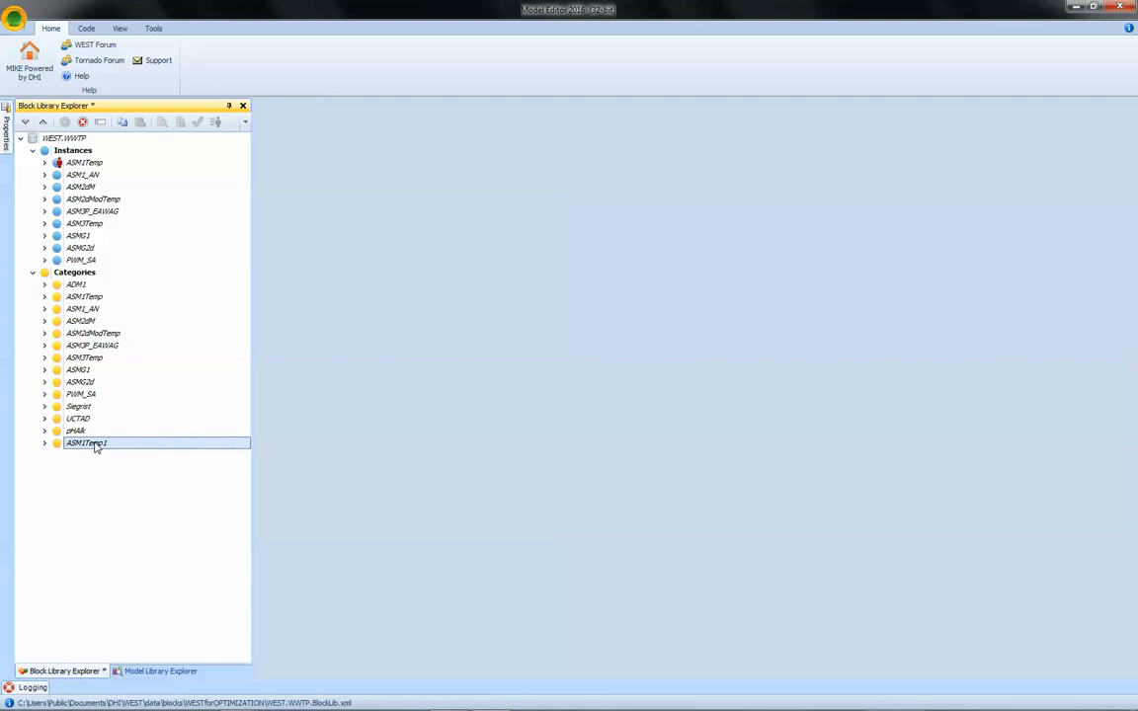
{"action": "right_click", "coordinate": [96, 448]}
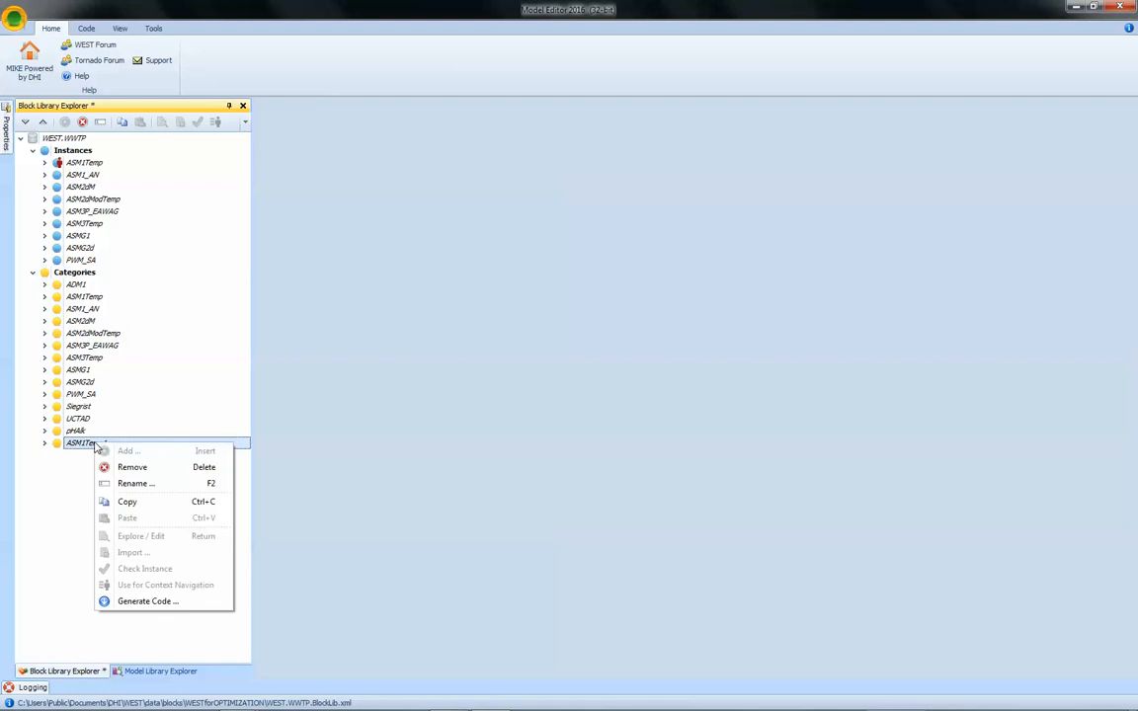
{"action": "left_click", "coordinate": [126, 491]}
{"action": "left_click", "coordinate": [497, 339]}
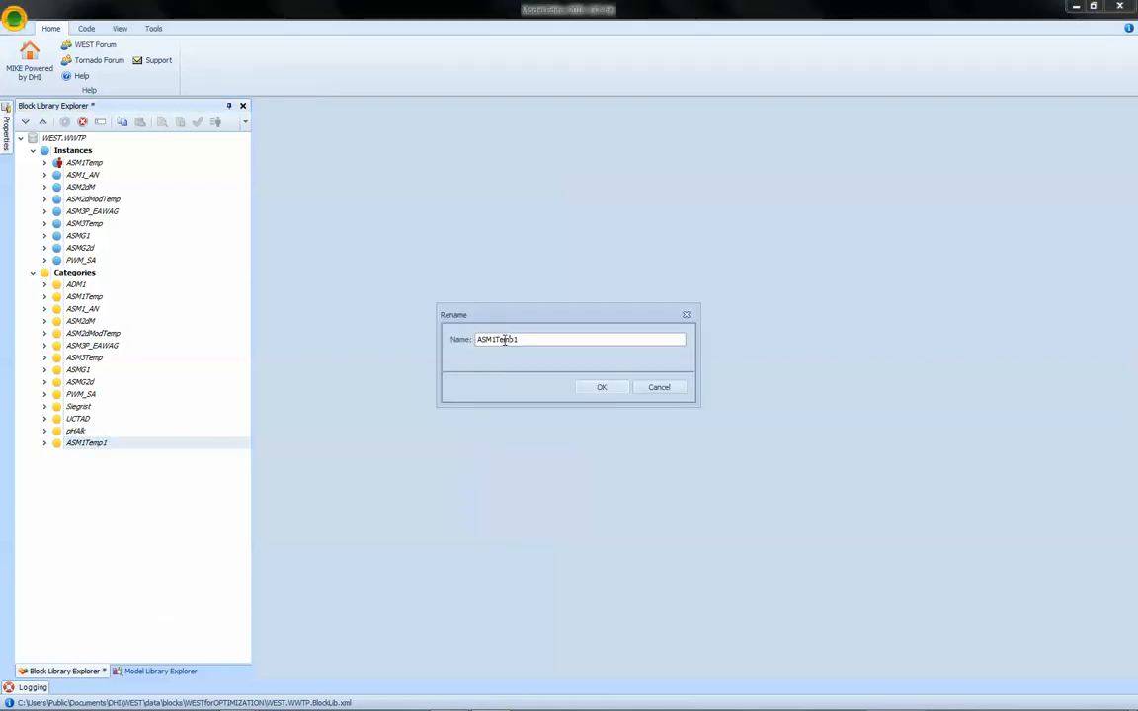
{"action": "left_click_drag", "start_coordinate": [496, 339], "coordinate": [529, 340]}
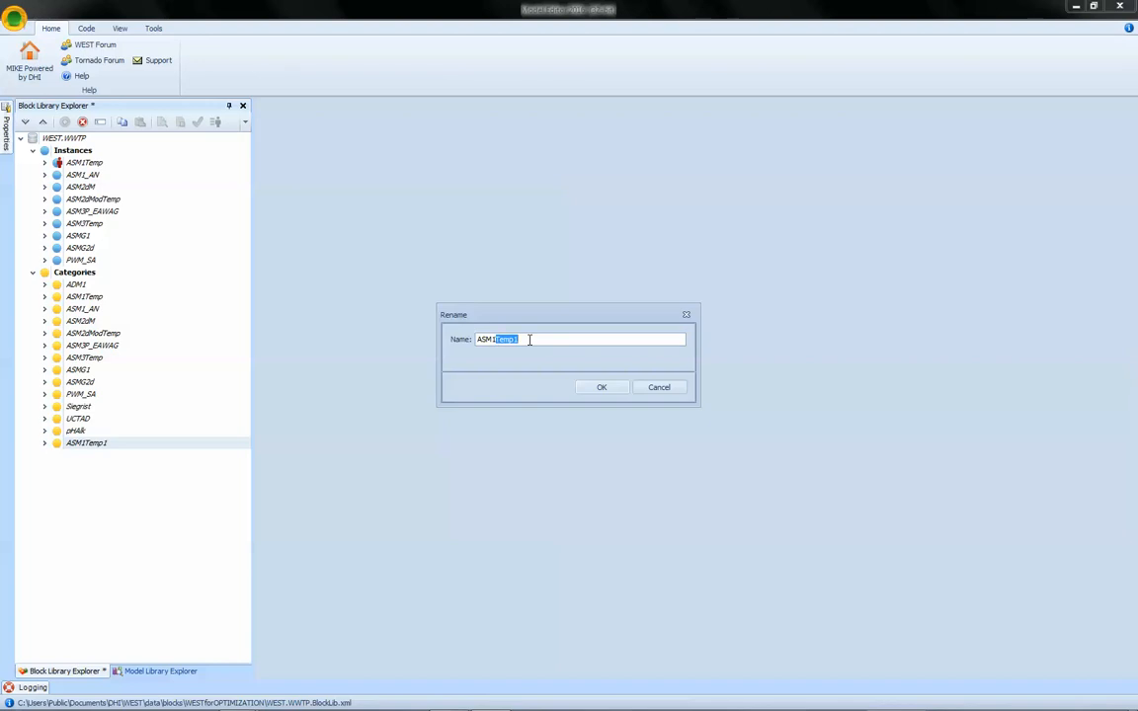
{"action": "type", "text": "Mod"}
{"action": "key", "text": "Return"}
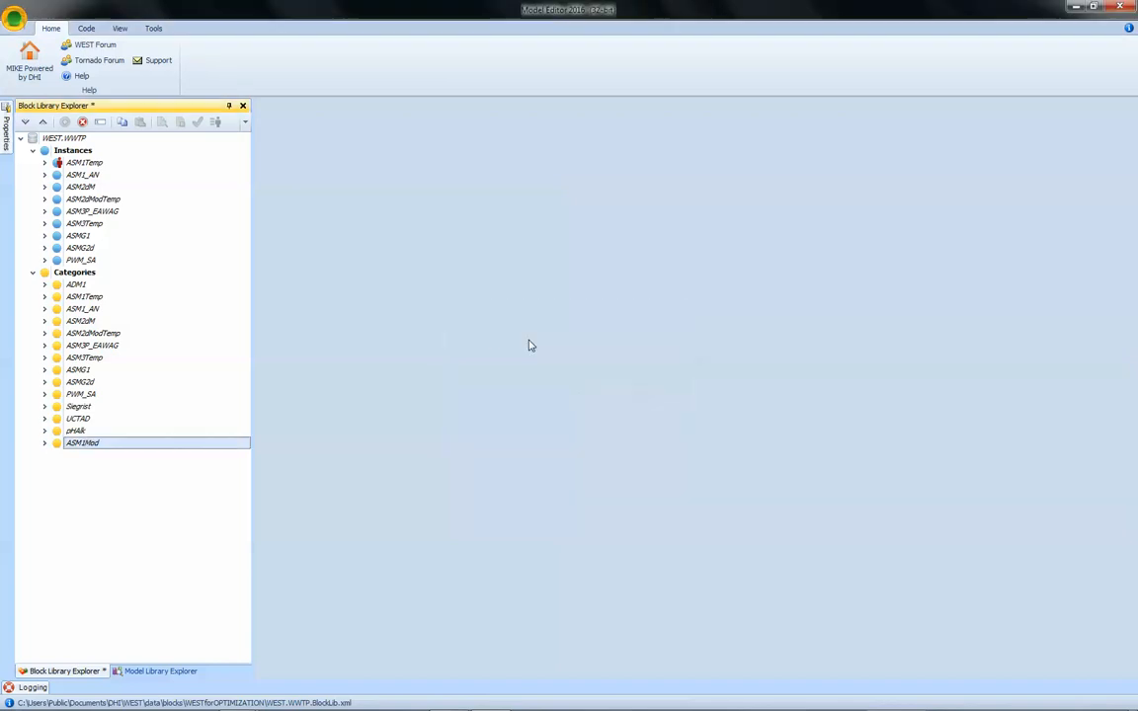
Add a new component named S_xt1 to the ASM1Mod category's Components
{"action": "left_click", "coordinate": [44, 444]}
{"action": "left_click", "coordinate": [110, 457]}
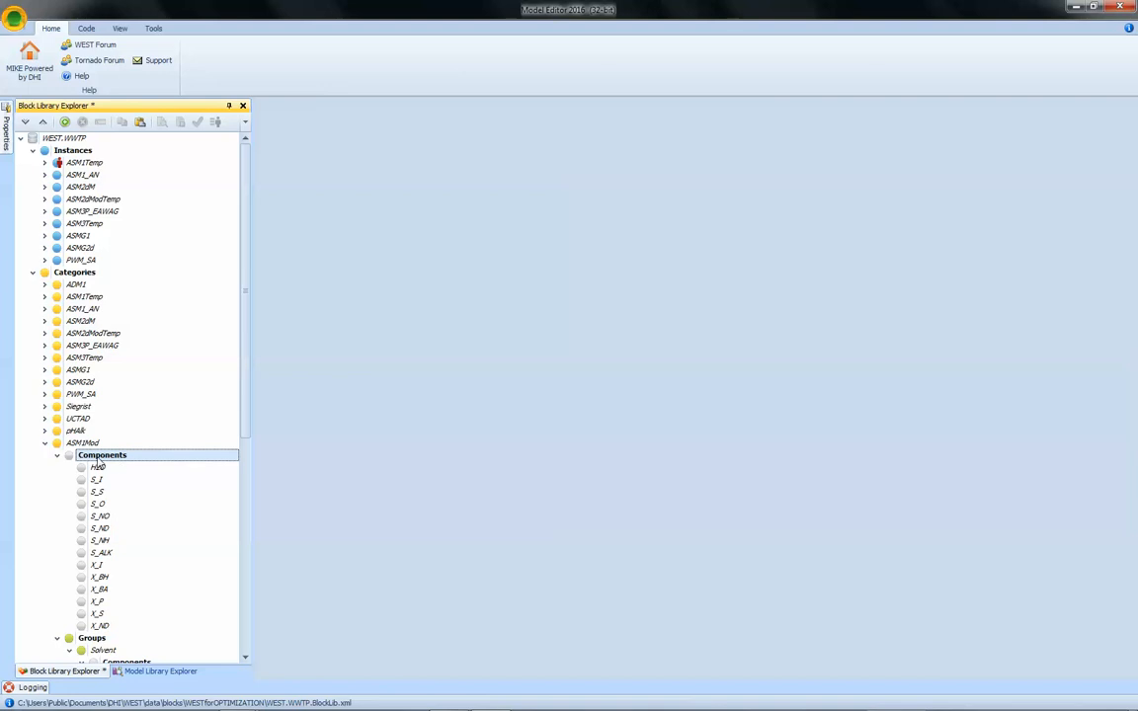
{"action": "right_click", "coordinate": [97, 460]}
{"action": "left_click", "coordinate": [119, 466]}
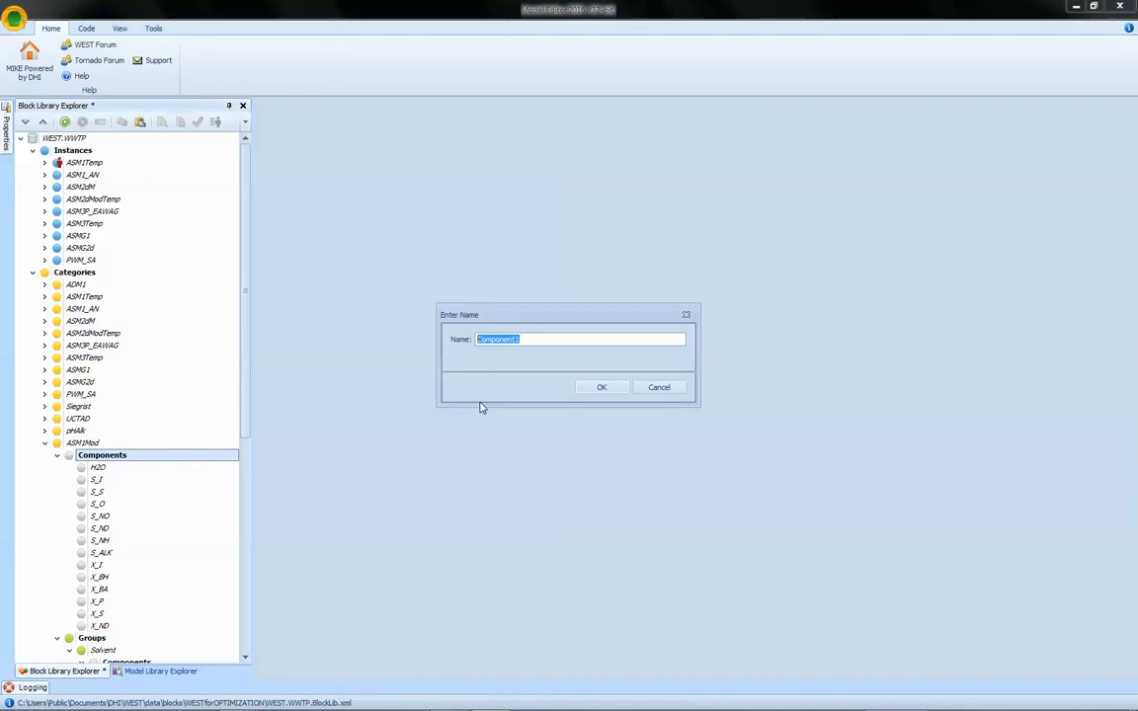
{"action": "type", "text": "S_xt1"}
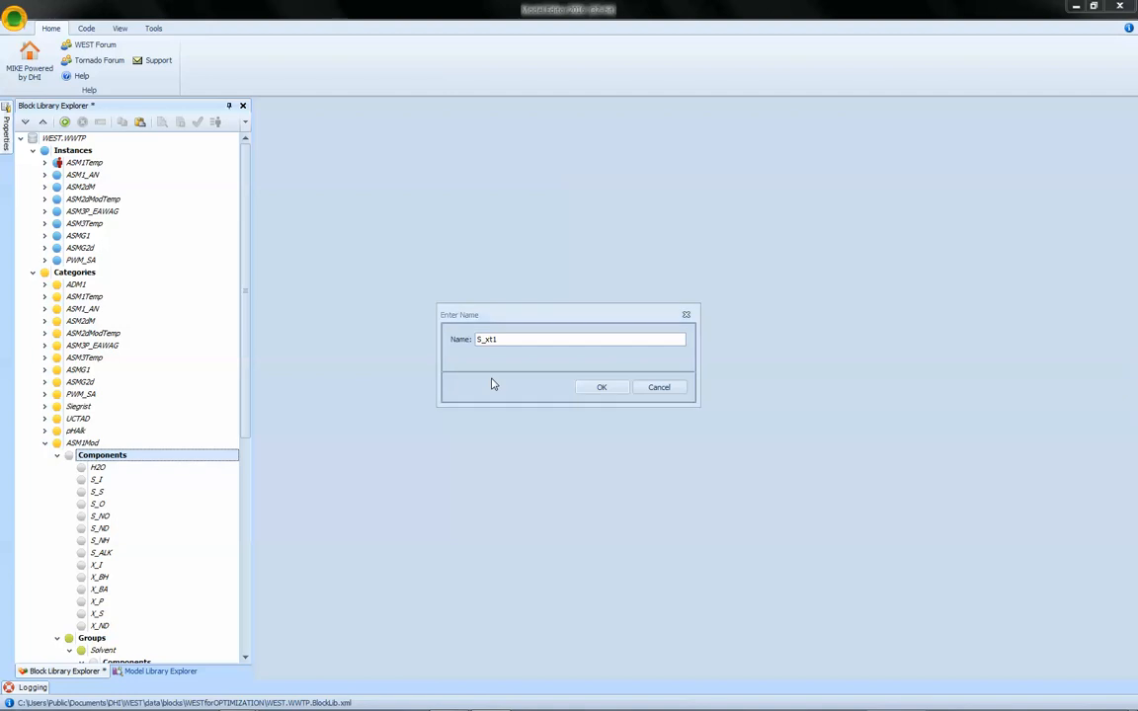
{"action": "key", "text": "Return"}
Move component S_xt1 directly above S_ALK in ASM1Mod's Components and add it to the Soluble group
{"action": "left_click_drag", "start_coordinate": [249, 433], "coordinate": [252, 545]}
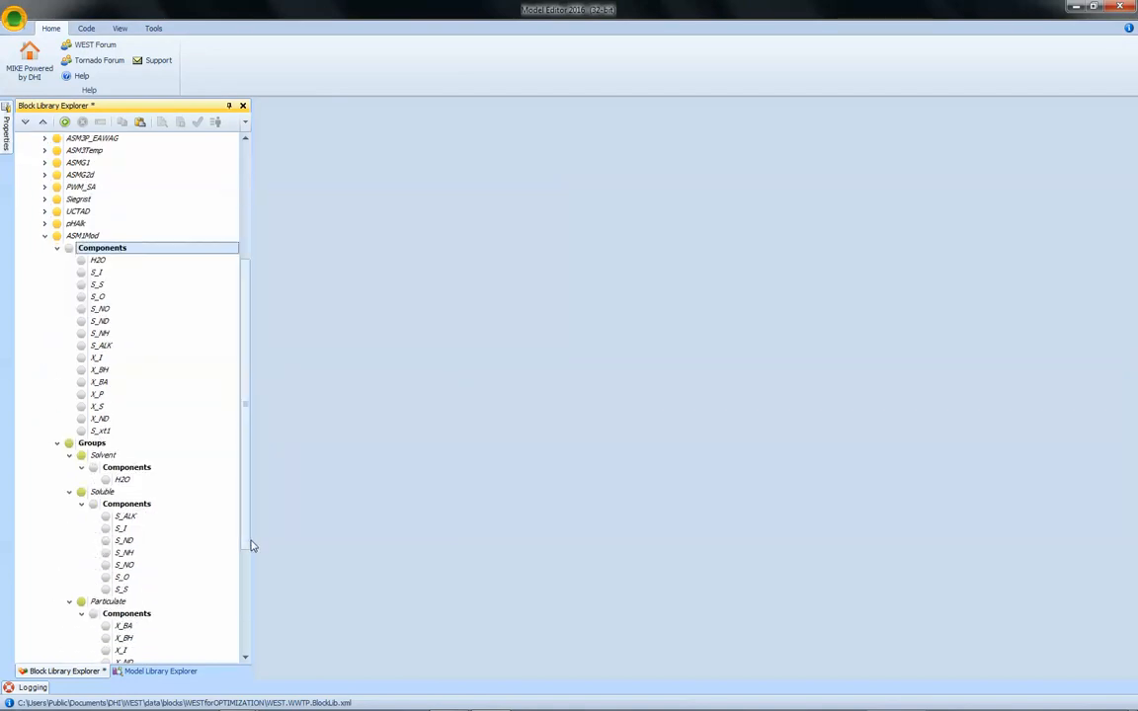
{"action": "left_click", "coordinate": [91, 432]}
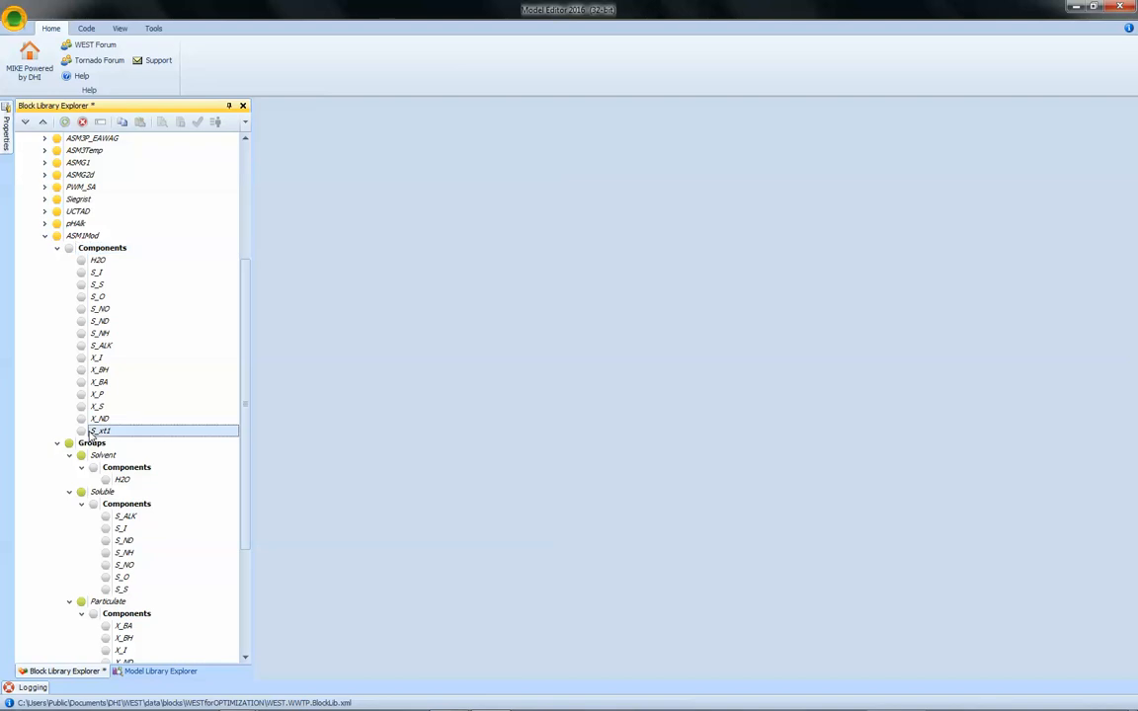
{"action": "left_click_drag", "start_coordinate": [99, 425], "coordinate": [106, 345]}
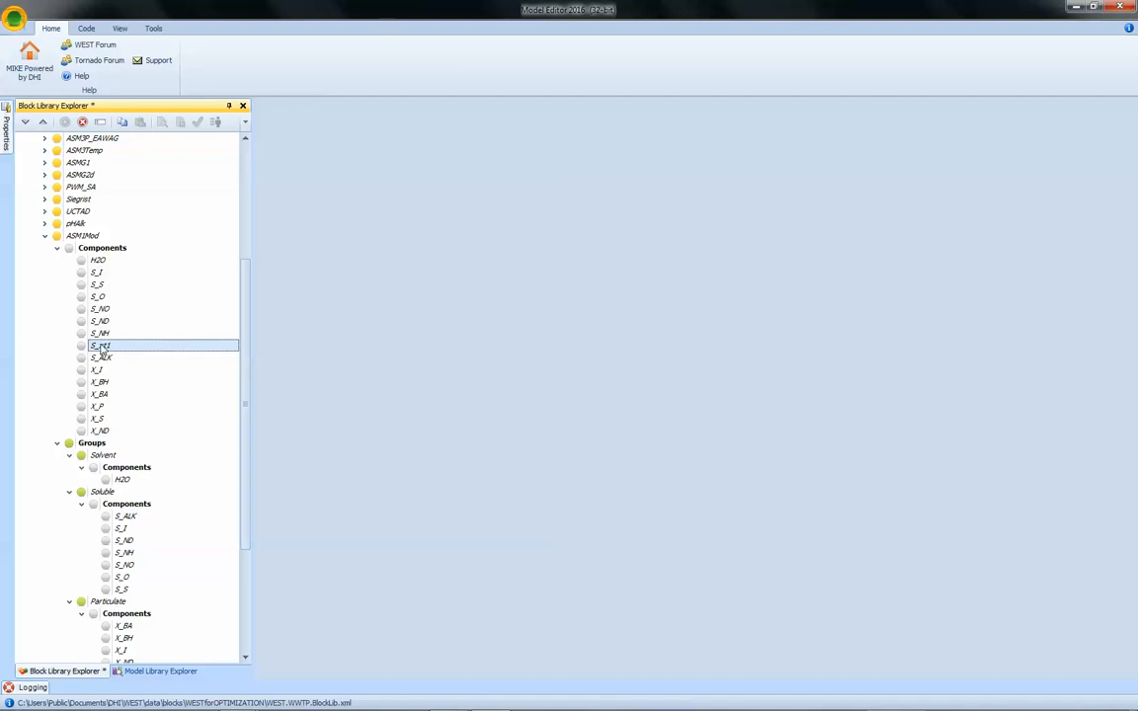
{"action": "left_click_drag", "start_coordinate": [103, 347], "coordinate": [111, 552]}
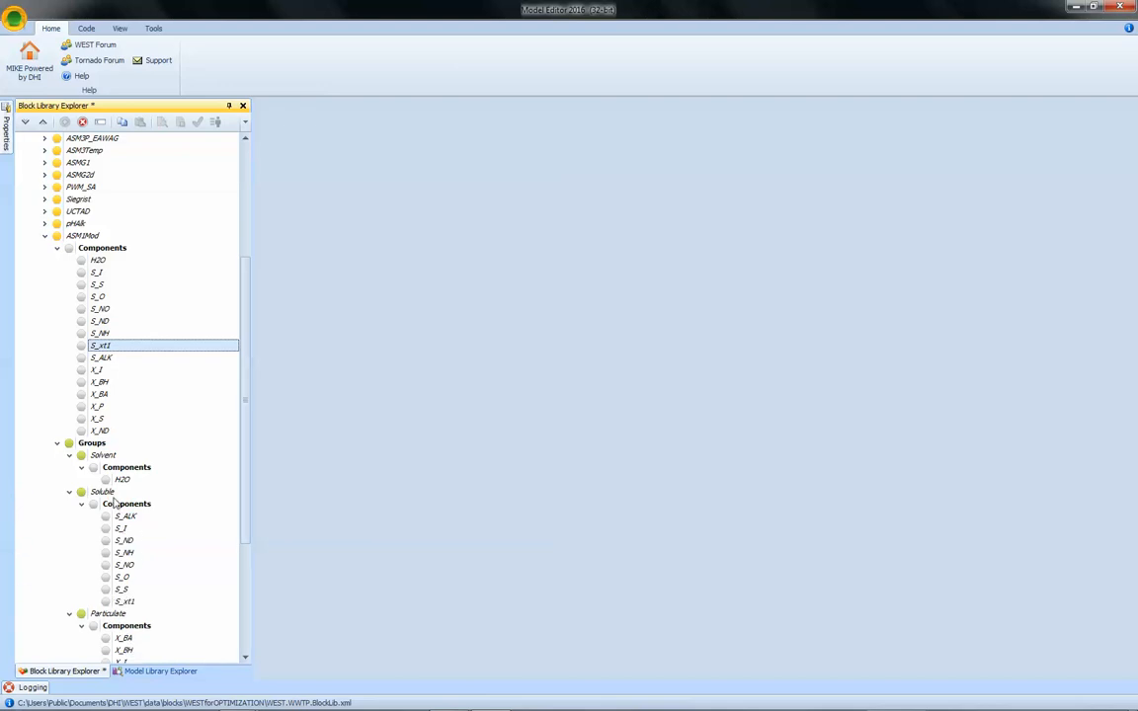
Open ASM1Mod's Default conversion model and examine the S_xt1 column in the Gujer Matrix
{"action": "left_click", "coordinate": [57, 248]}
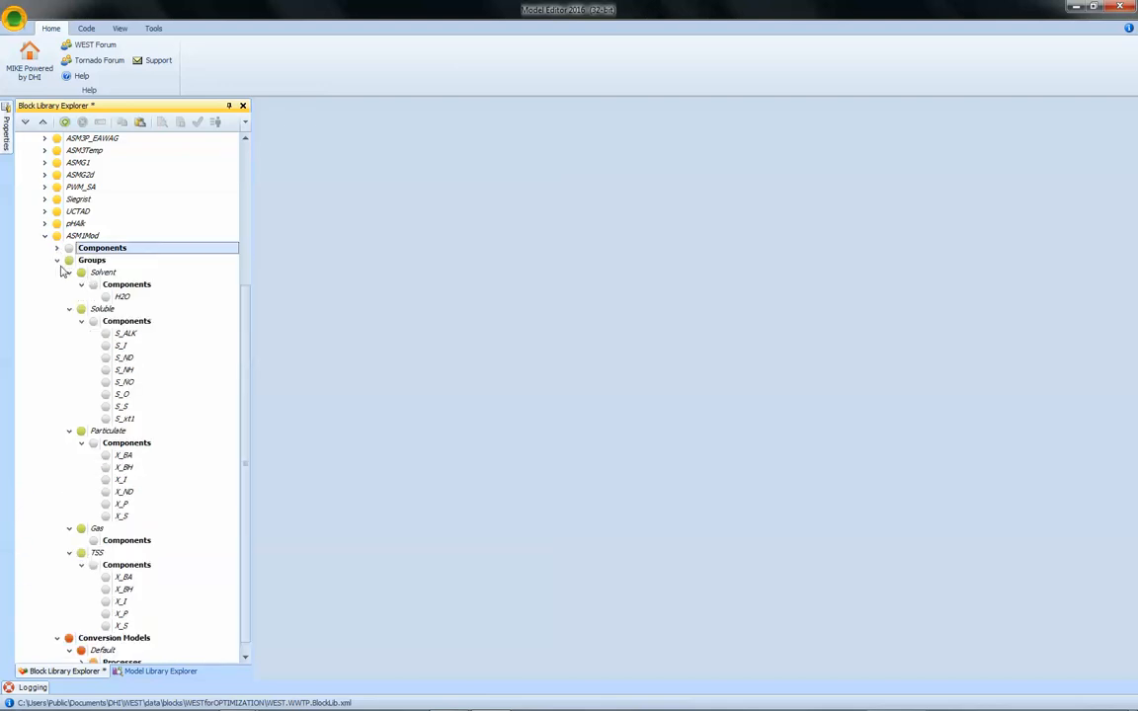
{"action": "left_click", "coordinate": [58, 260]}
{"action": "left_click", "coordinate": [103, 493]}
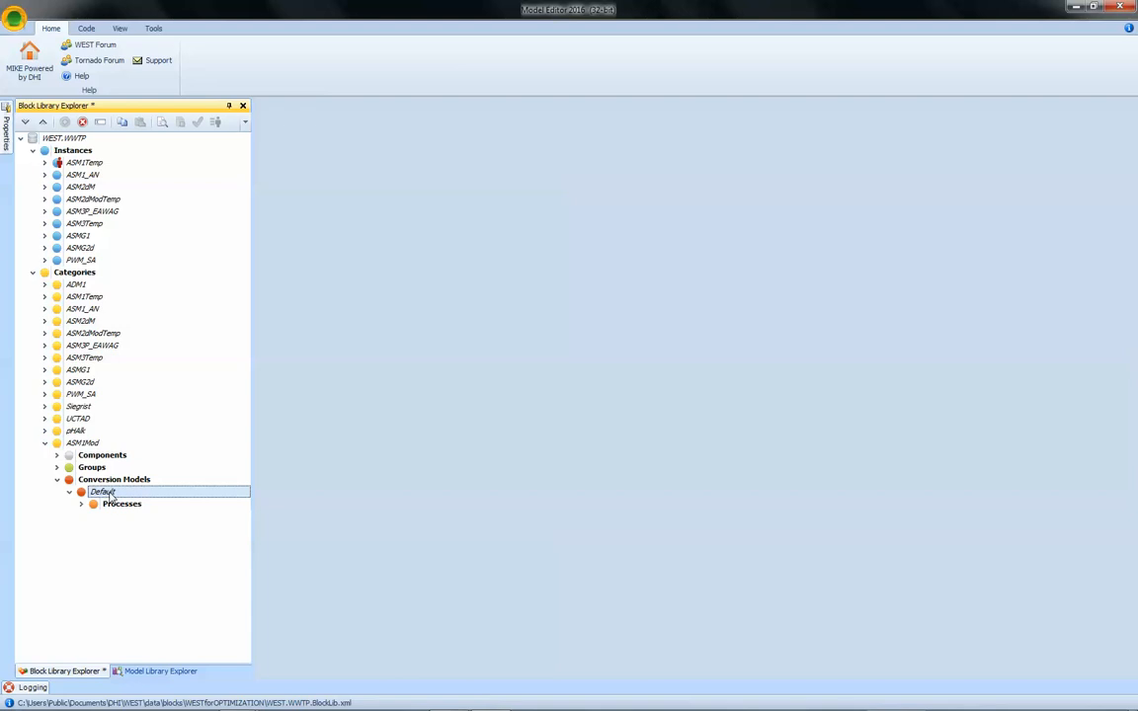
{"action": "double_click", "coordinate": [104, 492]}
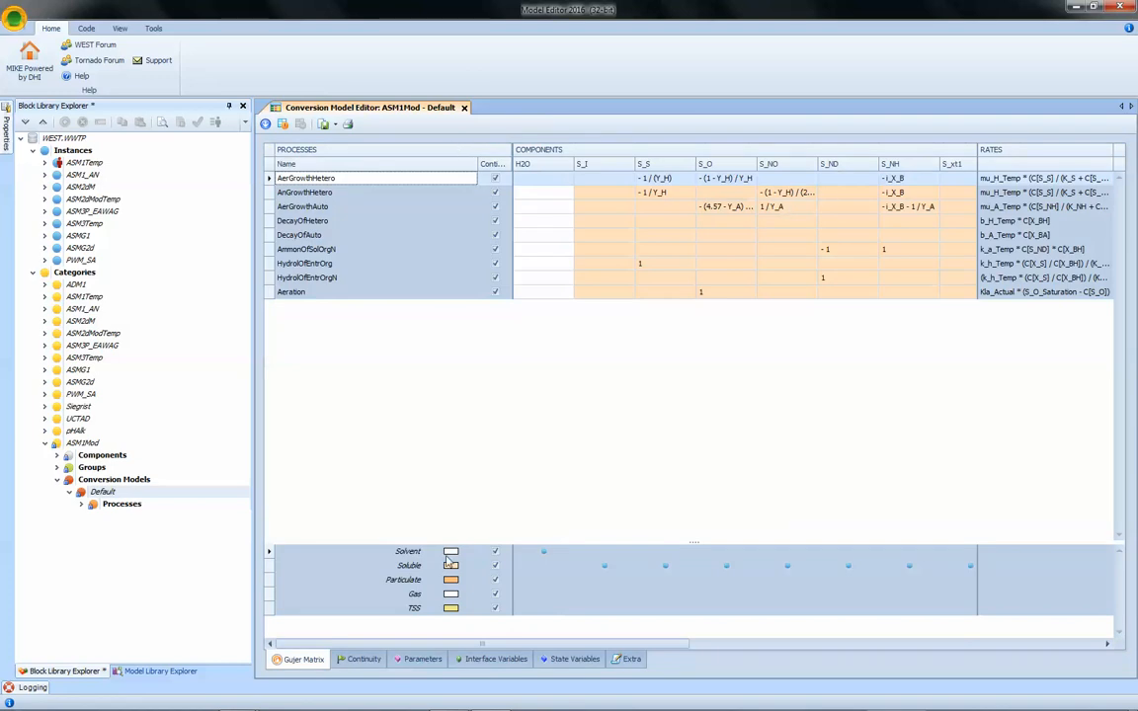
{"action": "left_click_drag", "start_coordinate": [609, 645], "coordinate": [696, 646]}
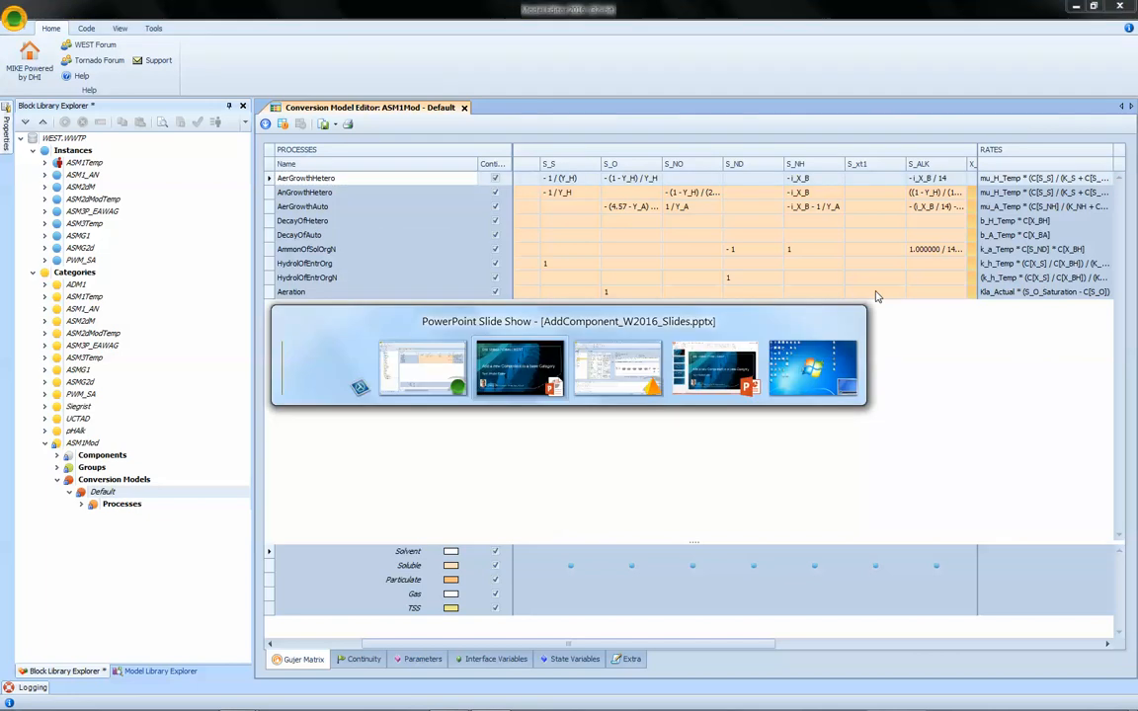
Switch to the PowerPoint slide show, read the slide on the non-reactive, soluble component, and return to Model Editor
{"action": "key", "text": "alt+Tab"}
{"action": "key", "text": "Right"}
{"action": "key", "text": "Right"}
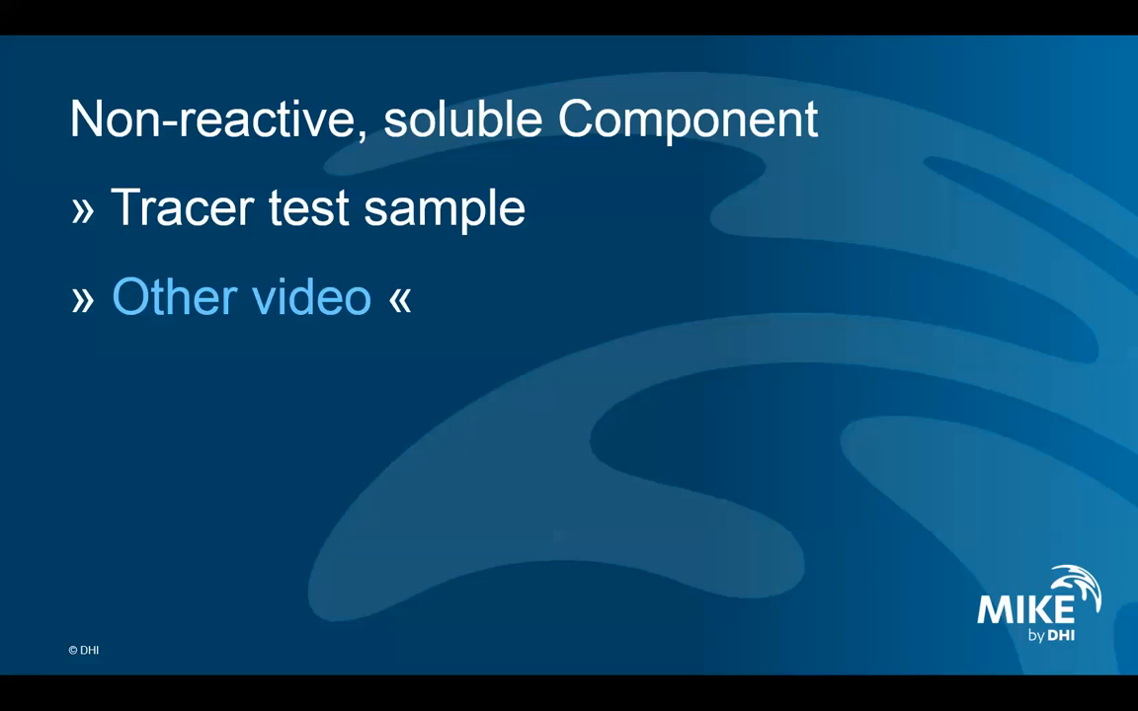
{"action": "key", "text": "alt+Tab"}
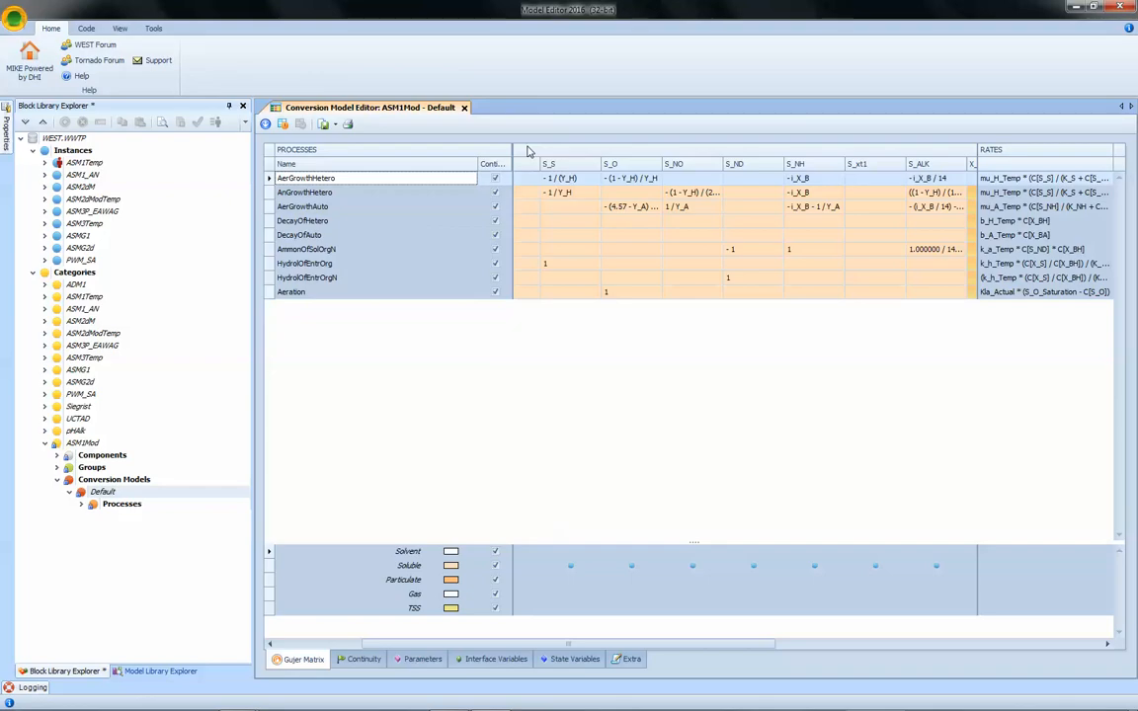
Close the Default conversion model and dock the Properties view permanently again
{"action": "left_click", "coordinate": [465, 108]}
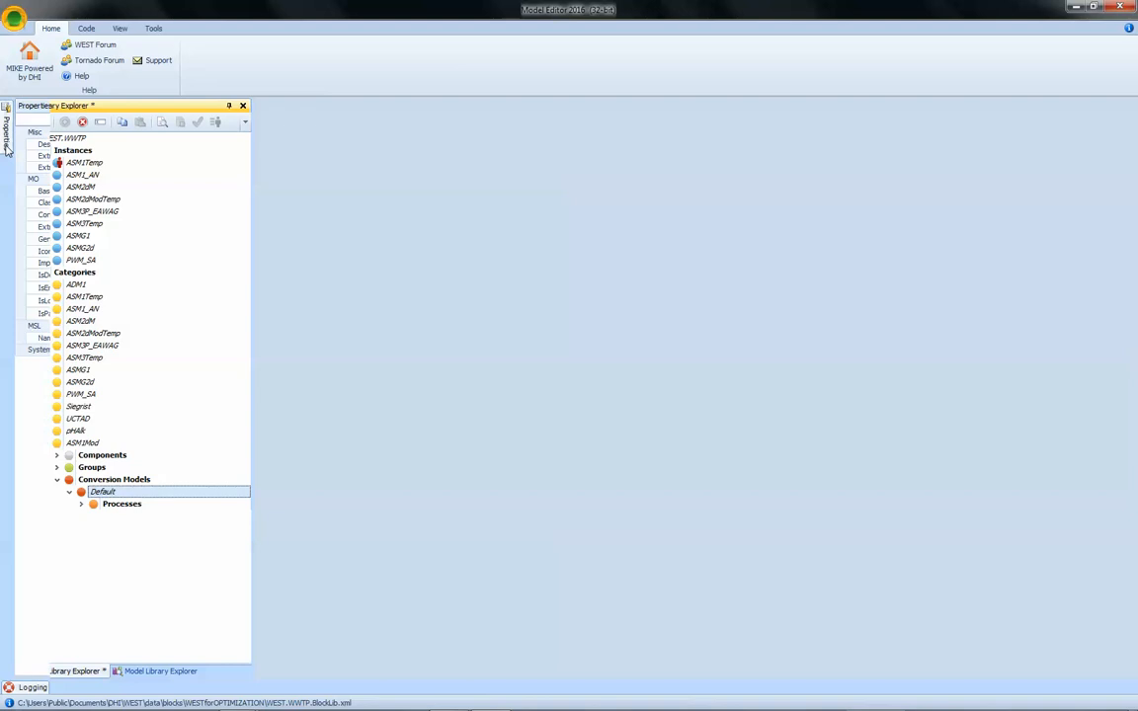
{"action": "mouse_move", "coordinate": [7, 135]}
{"action": "left_click", "coordinate": [230, 107]}
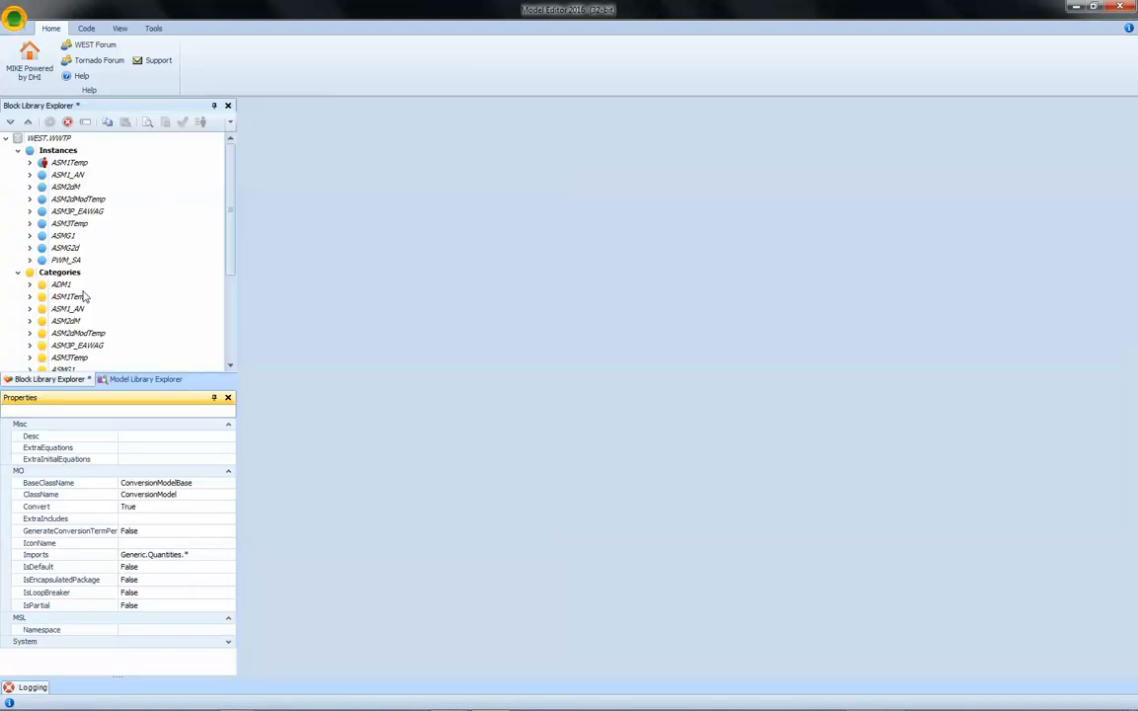
Set the ASM1Mod category's description to "Modified ASM1"
{"action": "scroll", "coordinate": [229, 256], "scroll_direction": "down", "scroll_amount": 4}
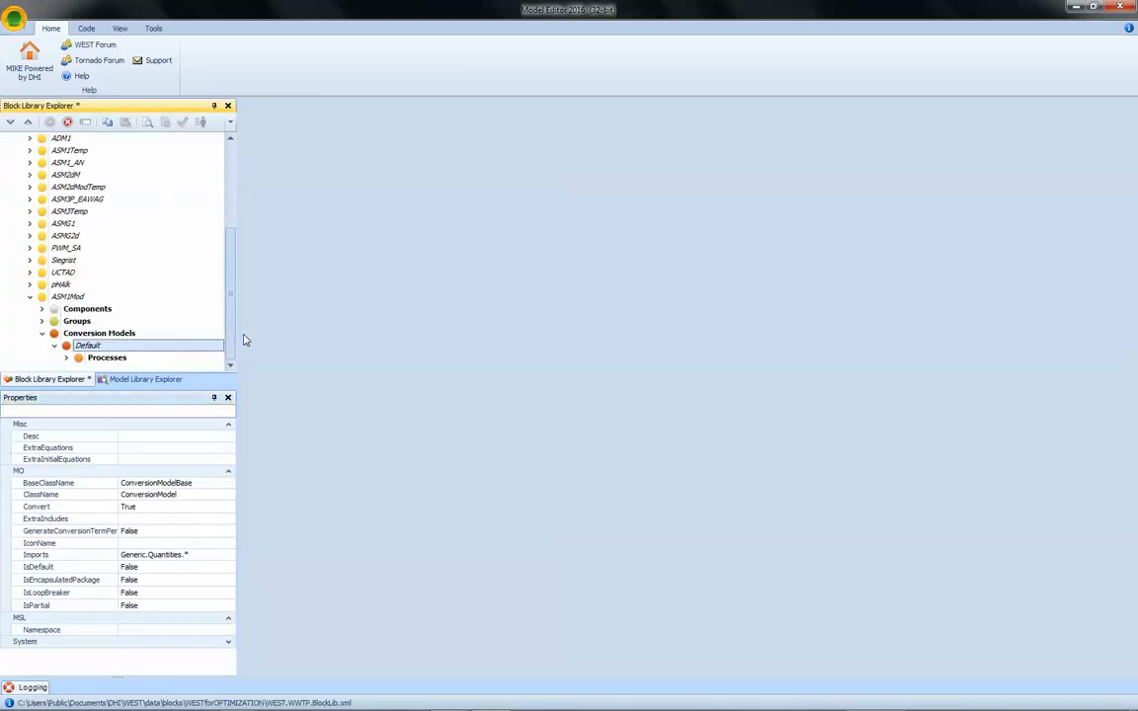
{"action": "left_click", "coordinate": [71, 298]}
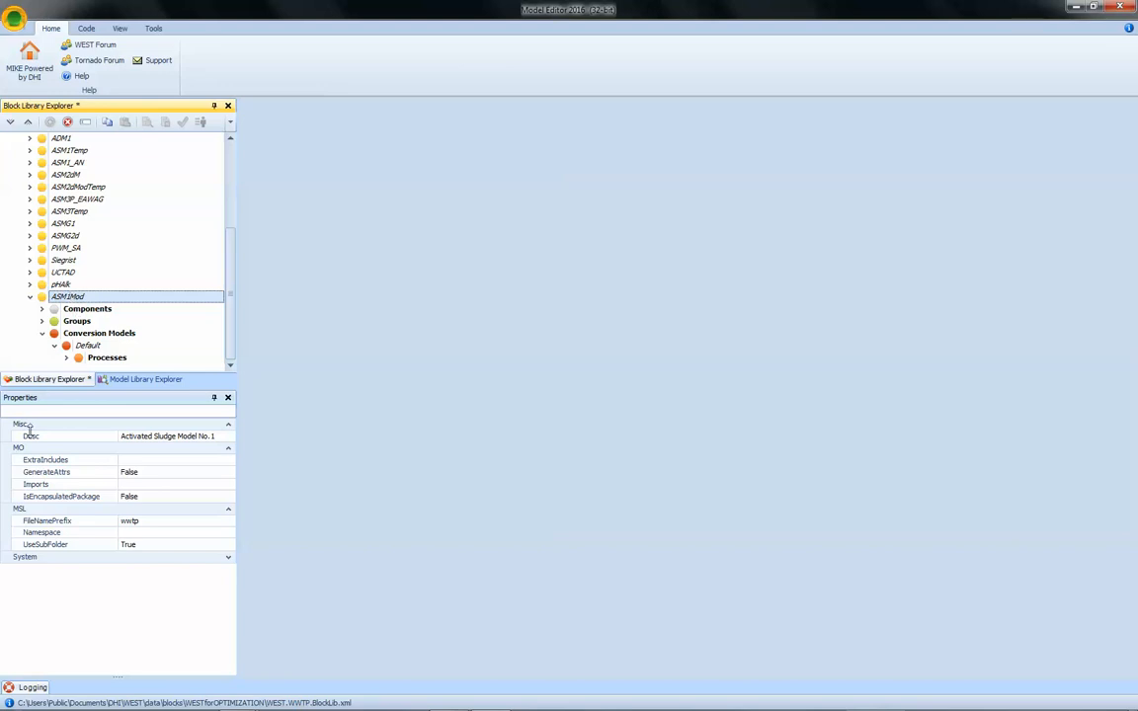
{"action": "left_click", "coordinate": [123, 443]}
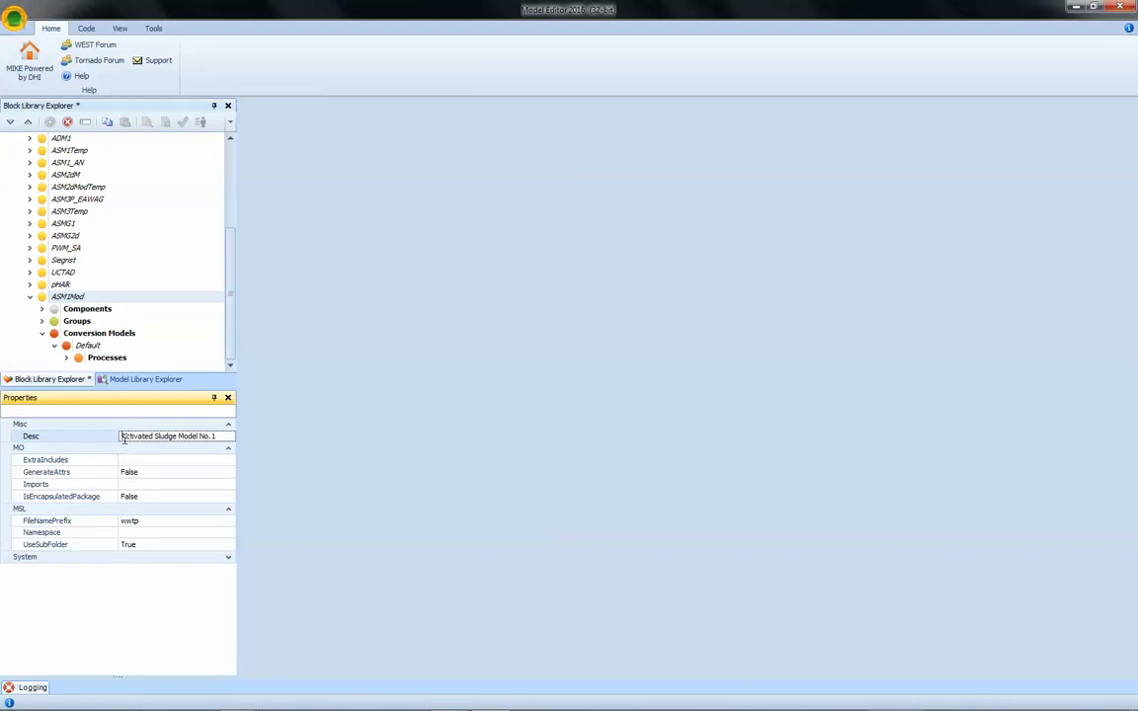
{"action": "left_click_drag", "start_coordinate": [223, 436], "coordinate": [115, 441]}
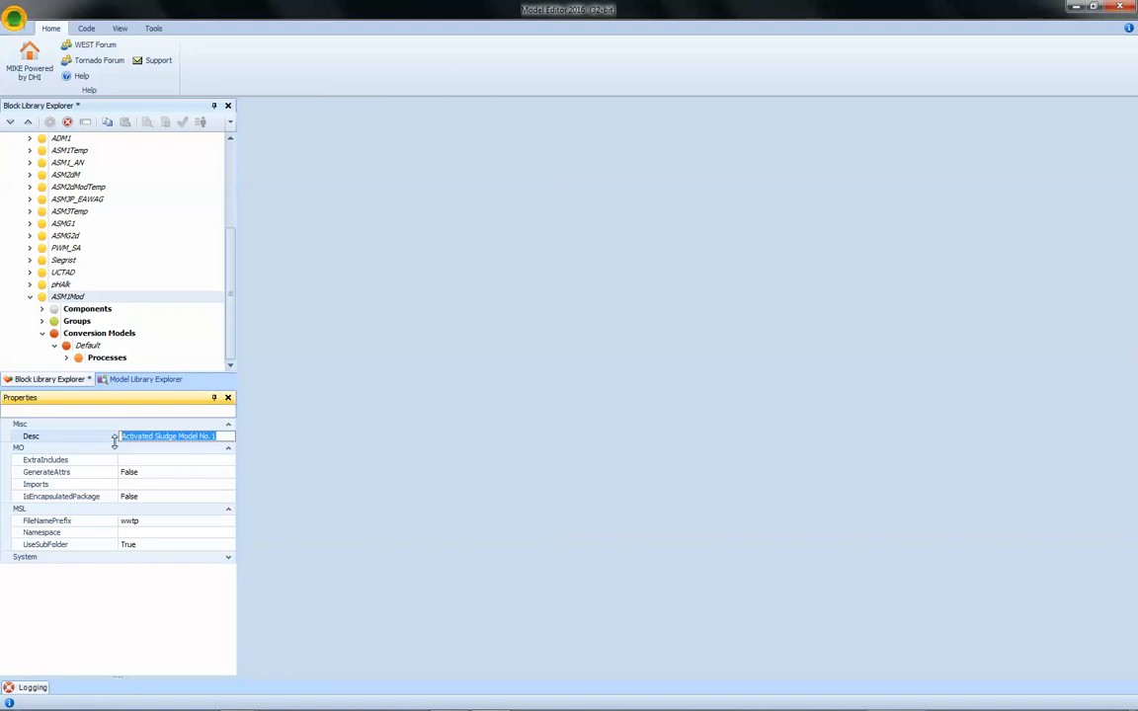
{"action": "type", "text": "Mod"}
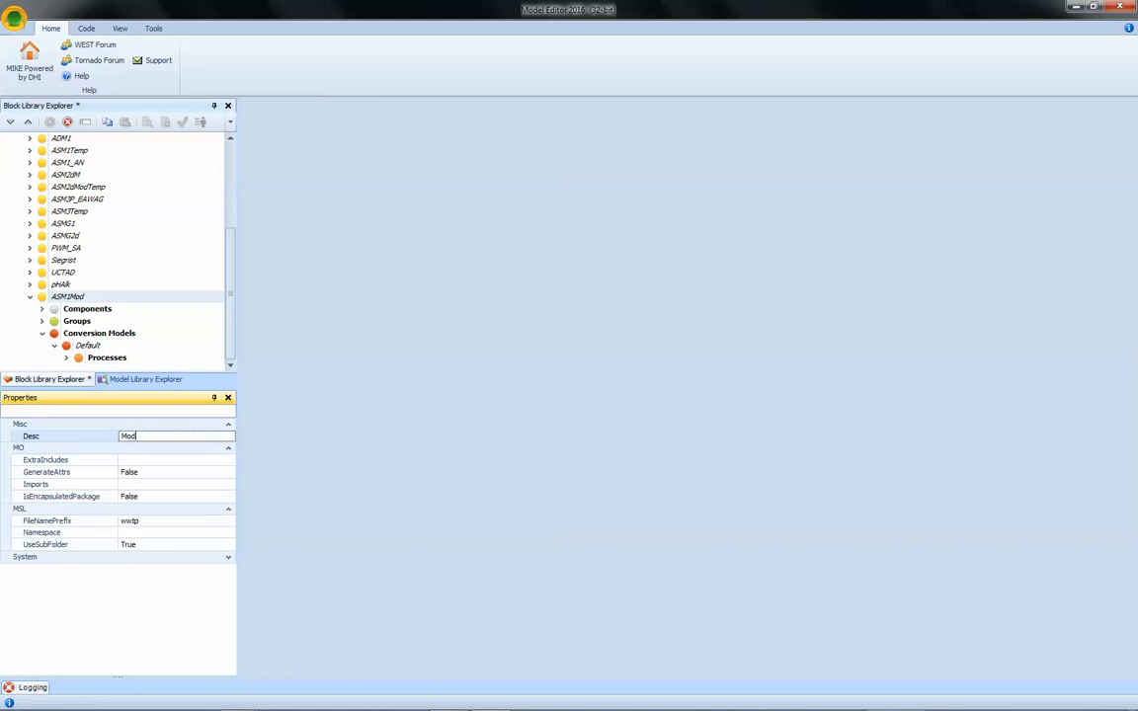
{"action": "type", "text": "ified ASM1"}
Generate the code for the ASM1Mod category in the proposed WESTforOPTIMIZATION\Models location
{"action": "left_click", "coordinate": [229, 121]}
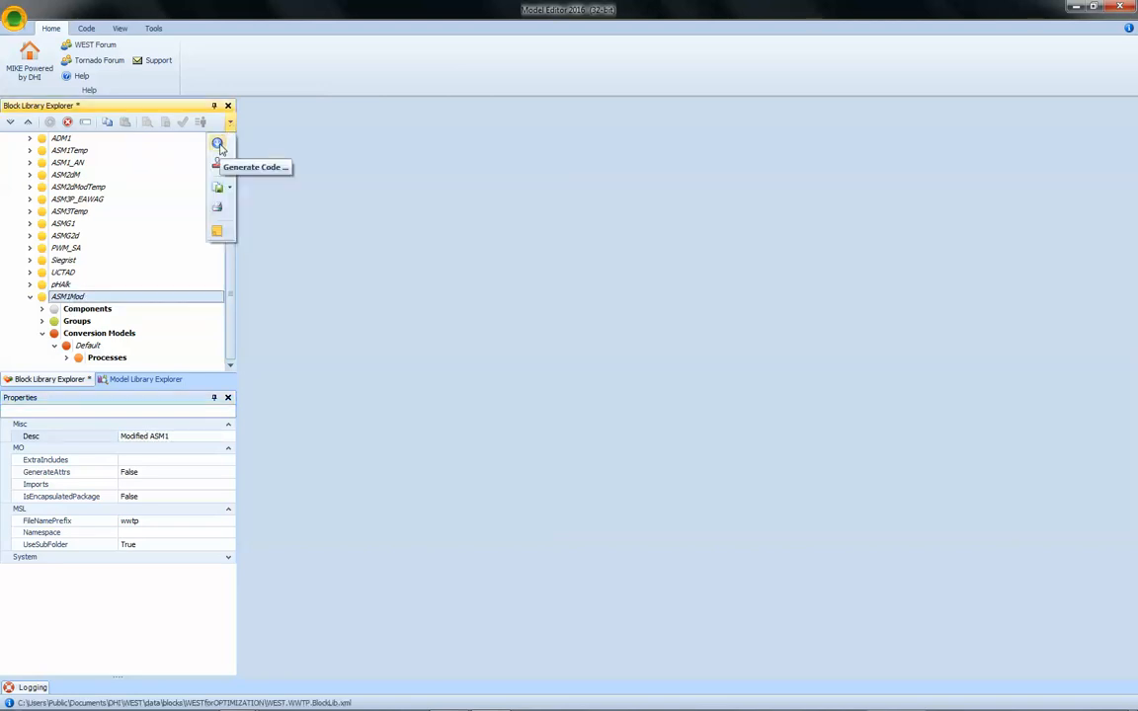
{"action": "left_click", "coordinate": [219, 145]}
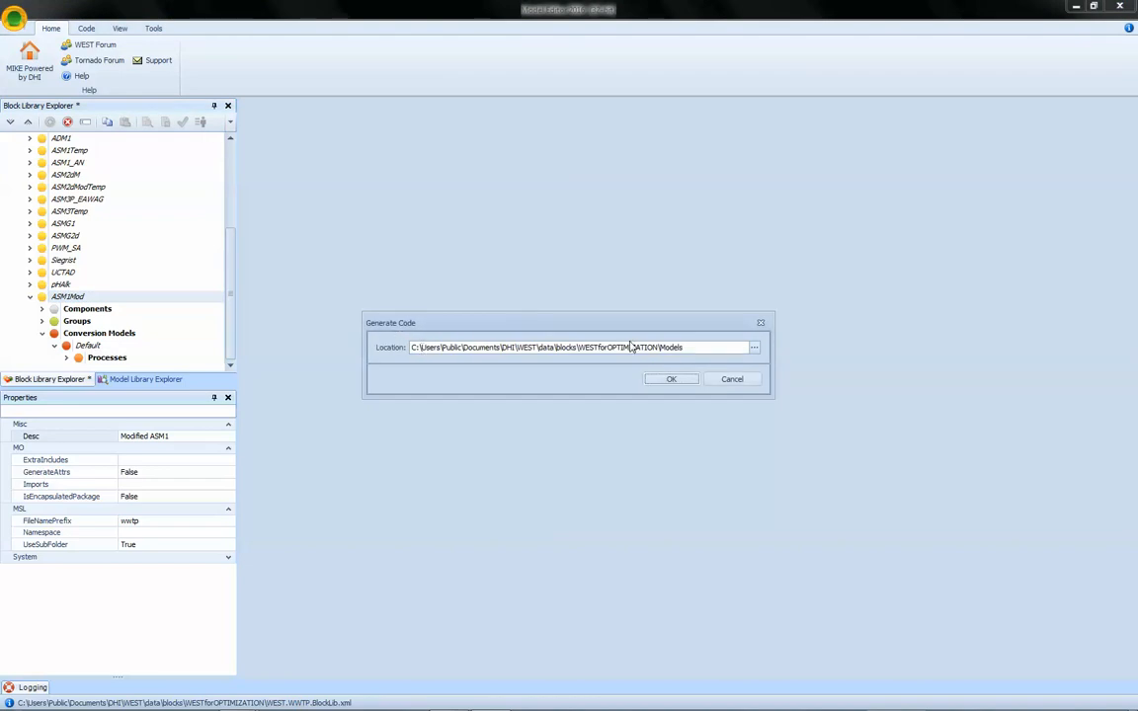
{"action": "left_click", "coordinate": [669, 380]}
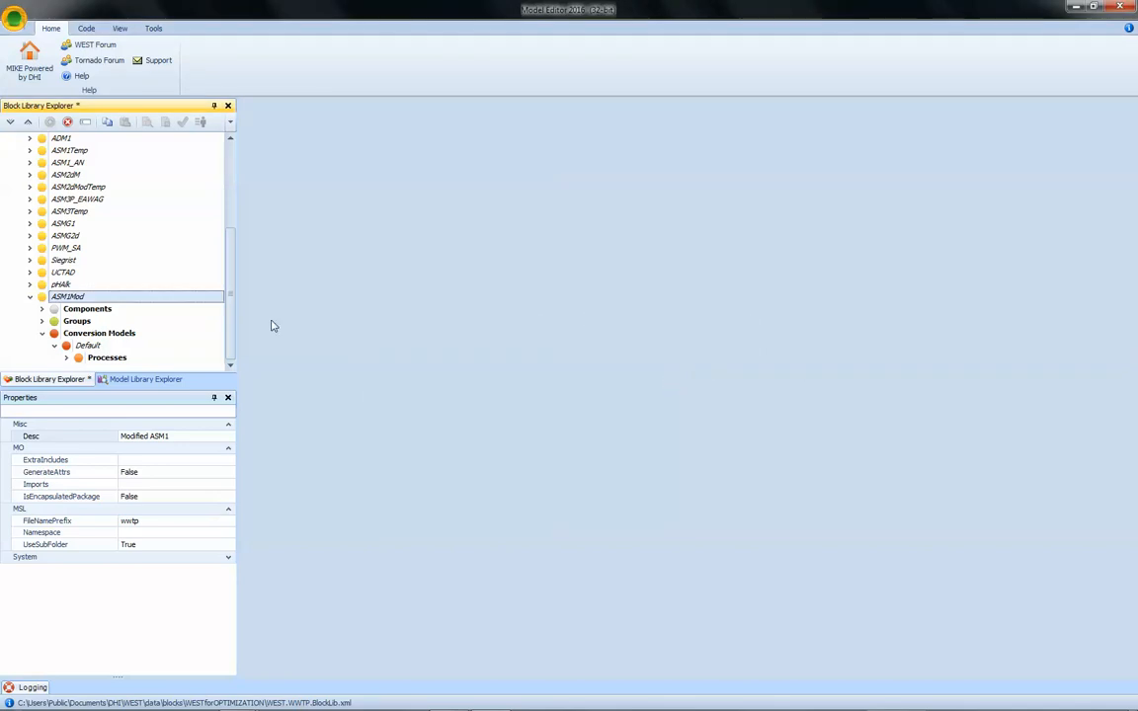
Refresh the model library, list the files in its ASM1Mod folder, and return to the block library
{"action": "left_click", "coordinate": [156, 383]}
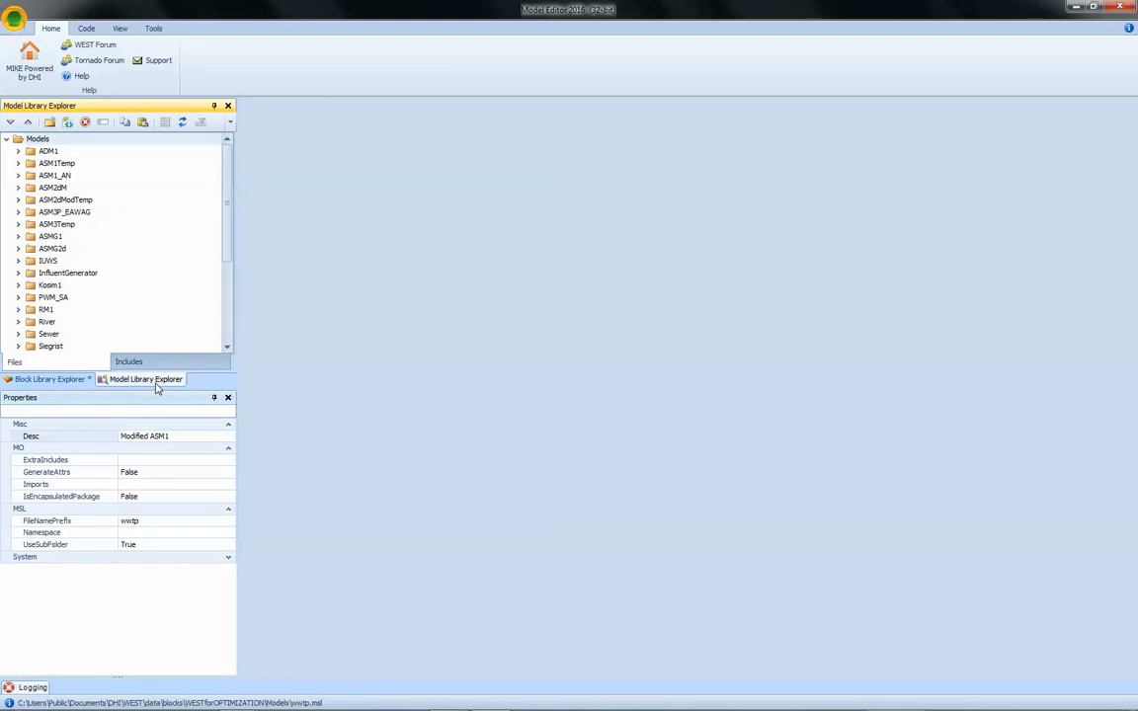
{"action": "left_click", "coordinate": [182, 122]}
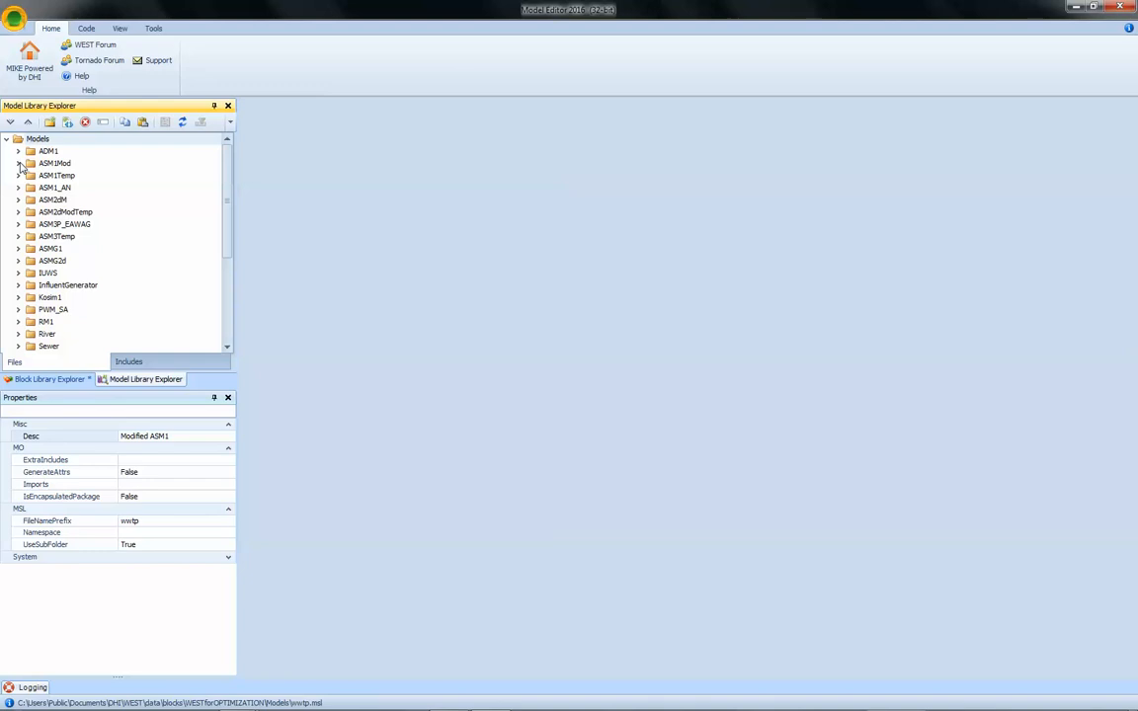
{"action": "left_click", "coordinate": [18, 164]}
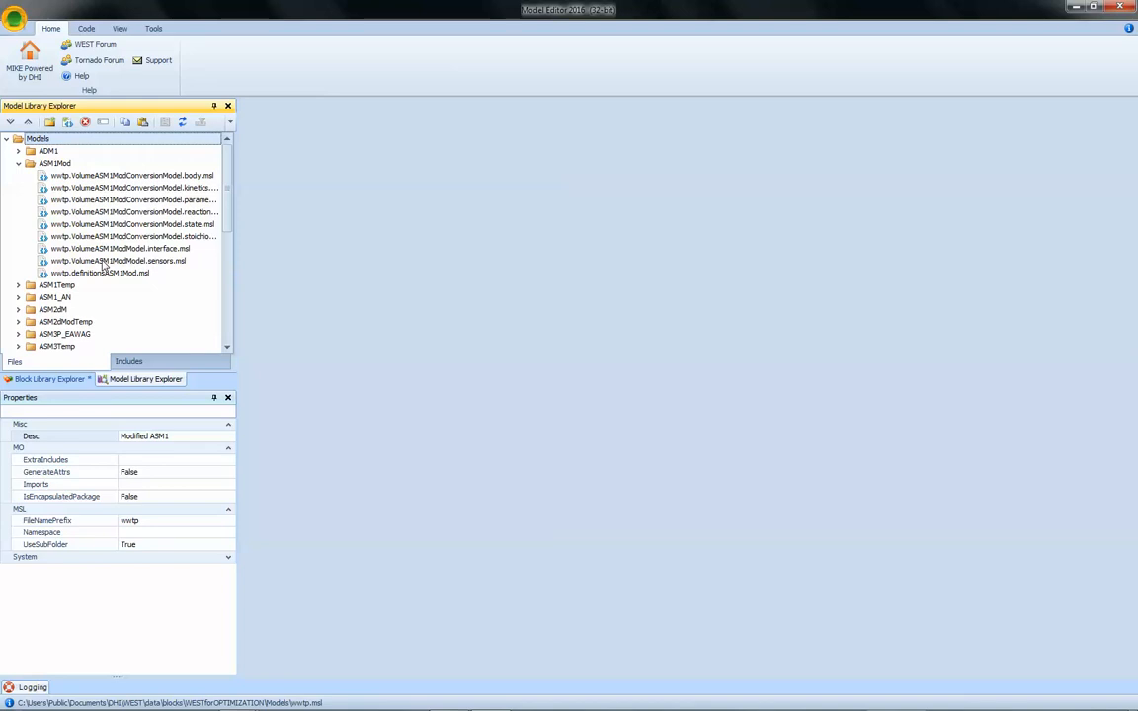
{"action": "left_click", "coordinate": [60, 379]}
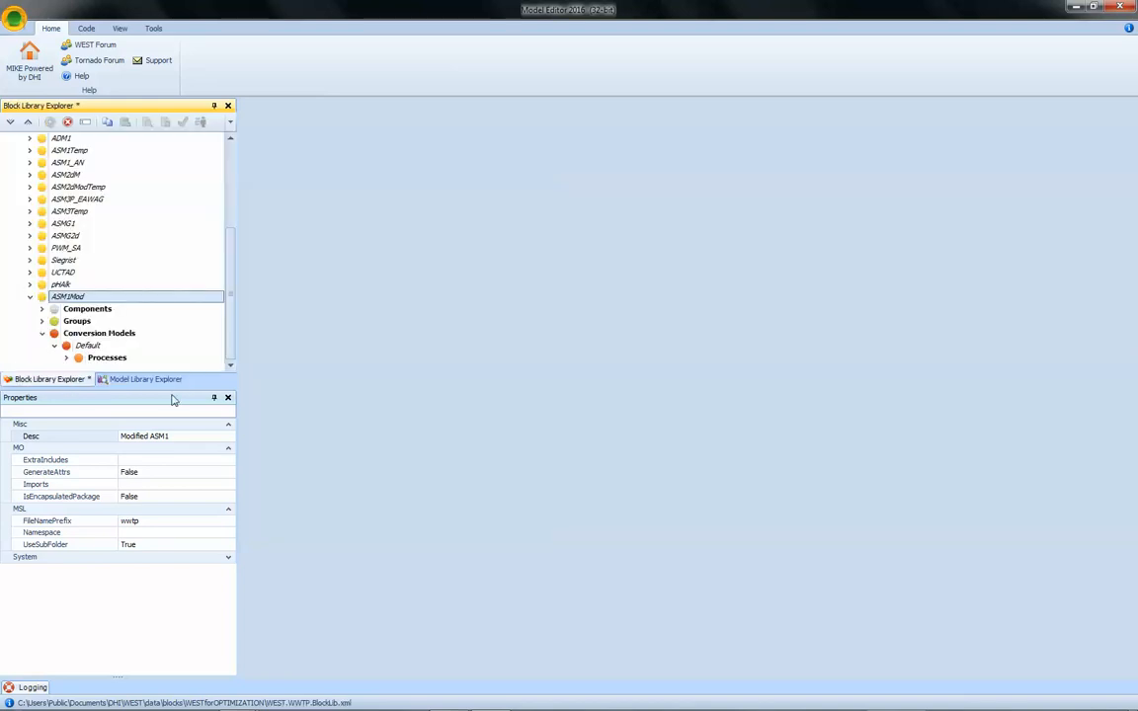
Auto-hide the Properties view and duplicate the ASM1Temp instance within the block library's Instances
{"action": "left_click", "coordinate": [213, 397]}
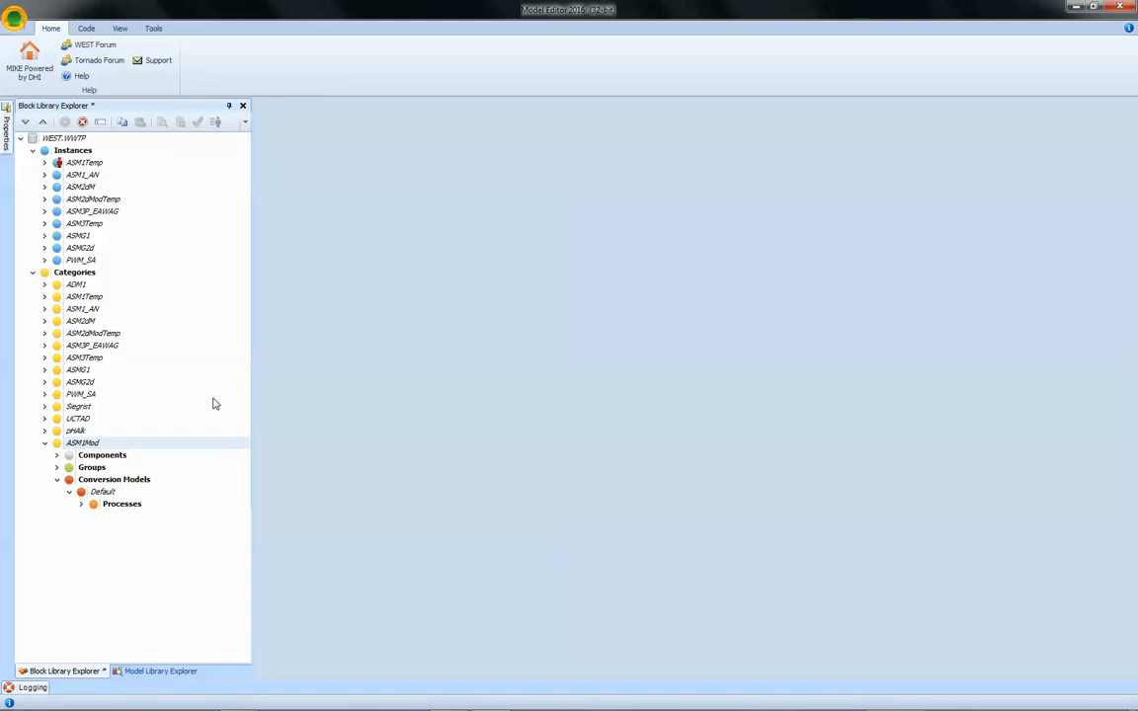
{"action": "left_click", "coordinate": [75, 165]}
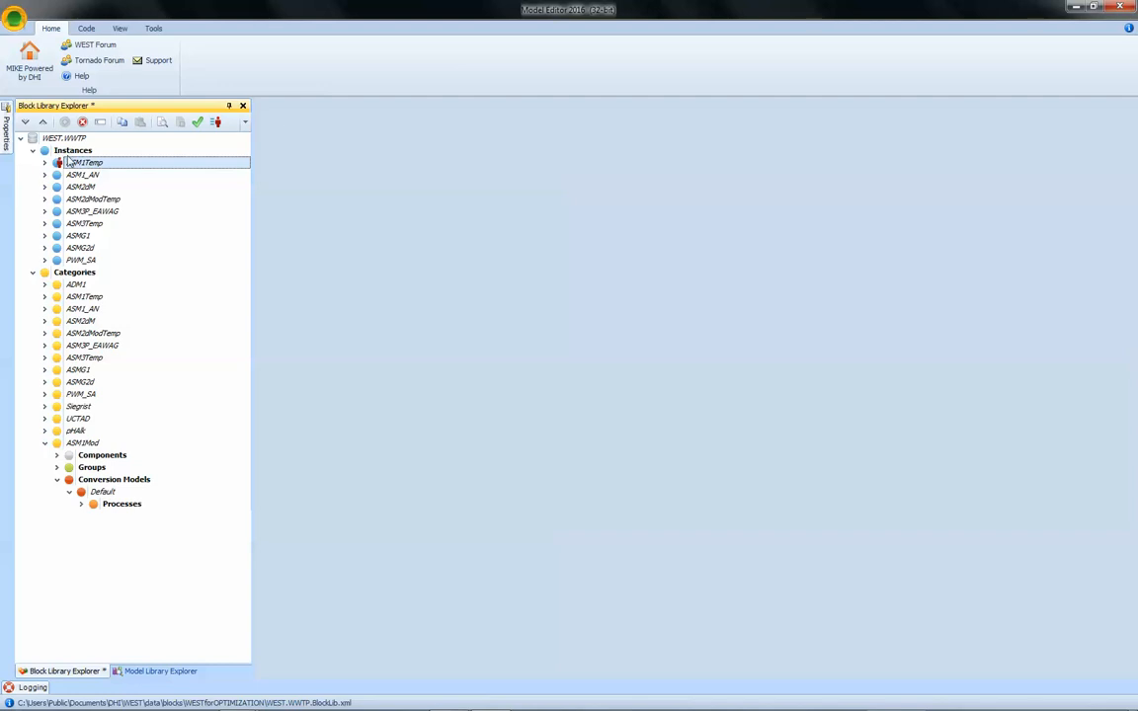
{"action": "right_click", "coordinate": [86, 163]}
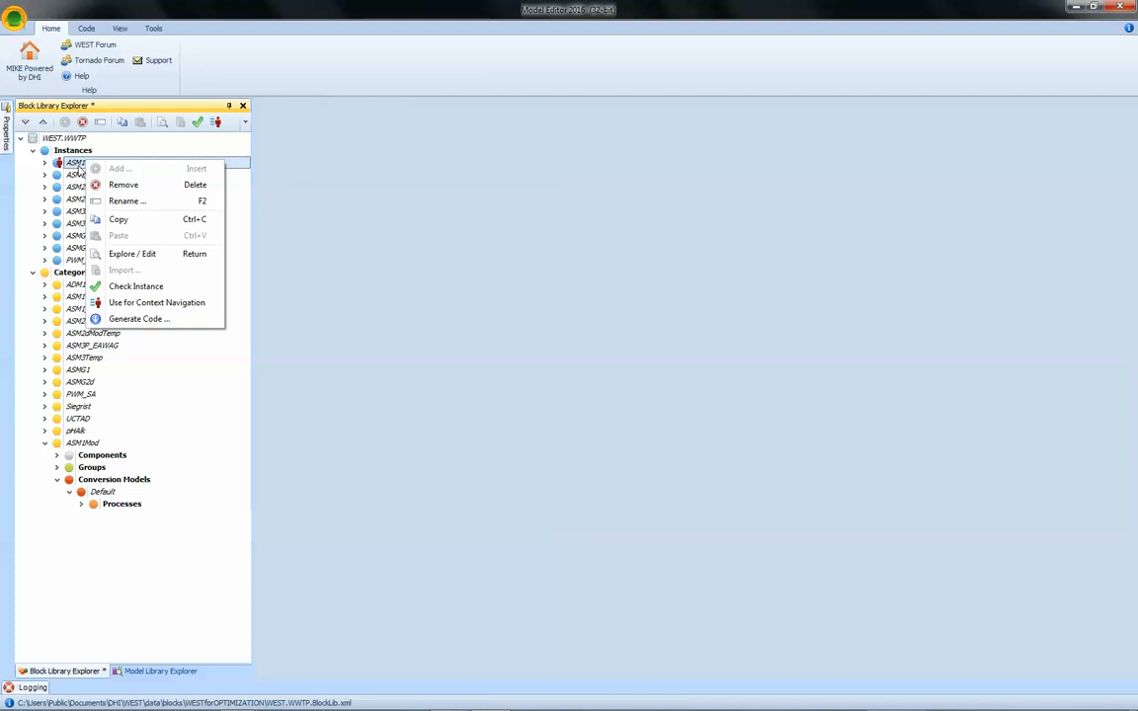
{"action": "left_click", "coordinate": [117, 221]}
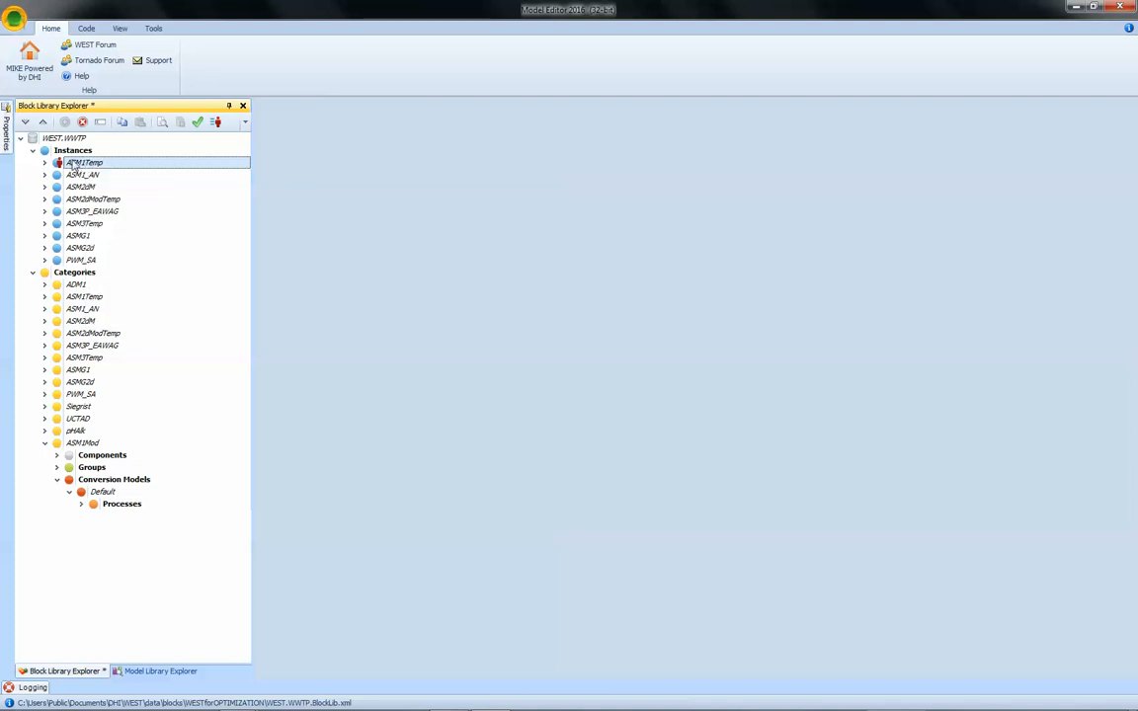
{"action": "left_click", "coordinate": [69, 151]}
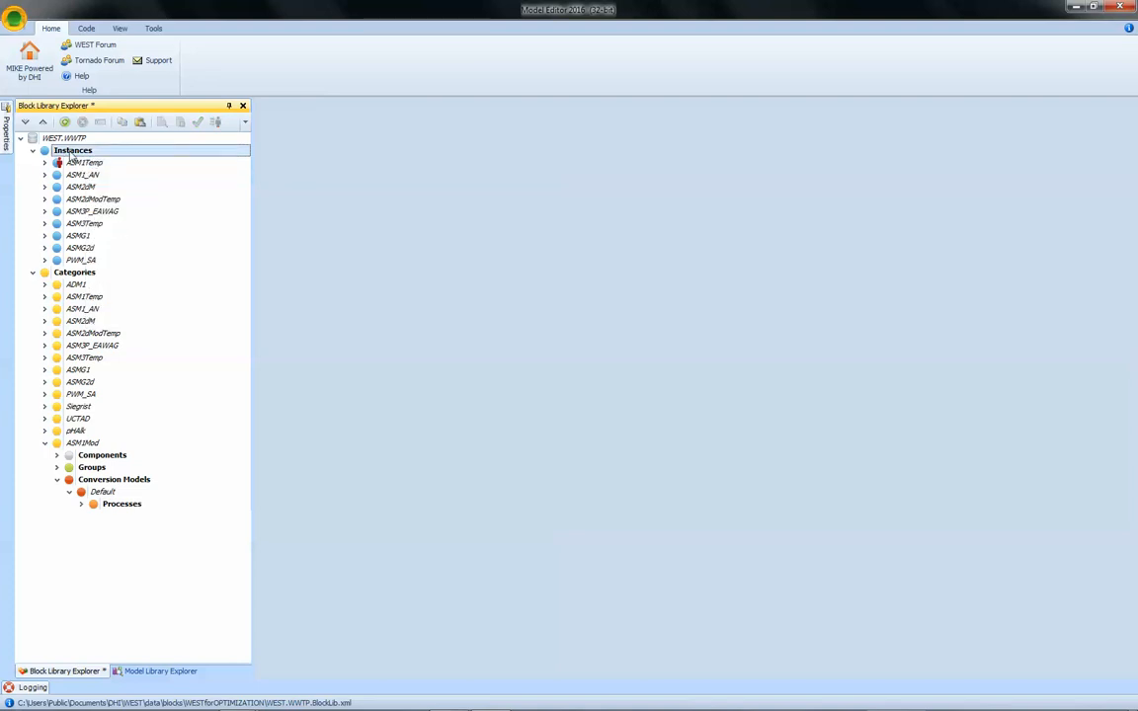
{"action": "right_click", "coordinate": [67, 152]}
{"action": "left_click", "coordinate": [103, 227]}
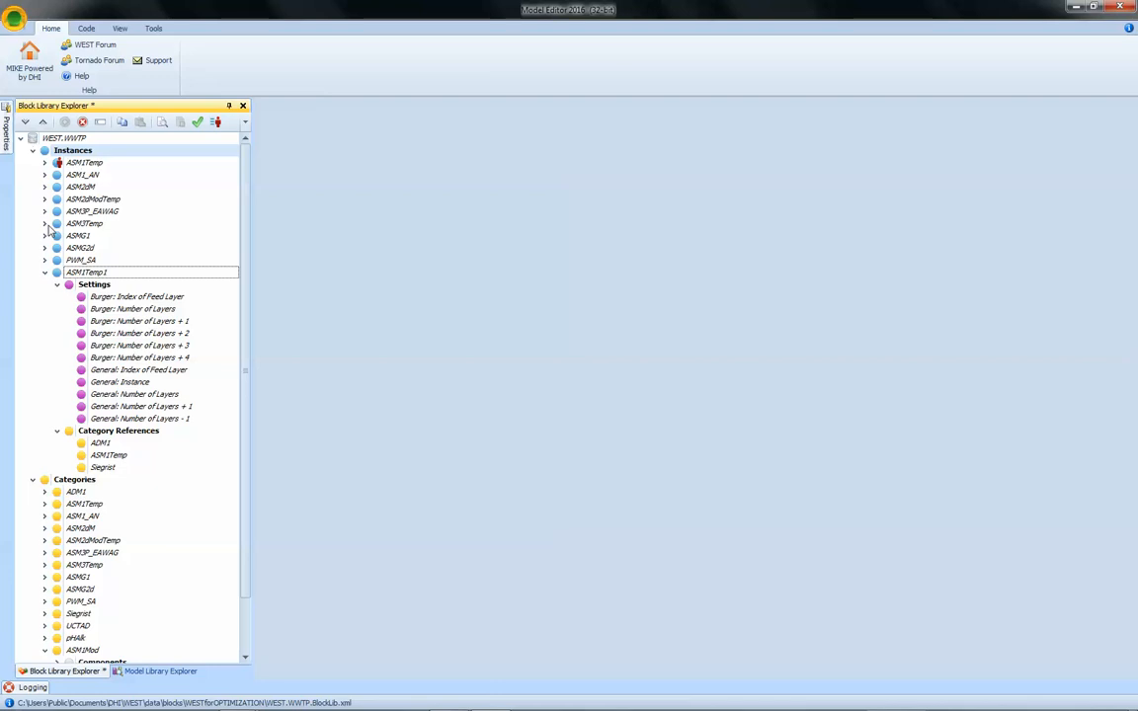
Rename the duplicated ASM1Temp instance as ASM1Mod
{"action": "right_click", "coordinate": [76, 275]}
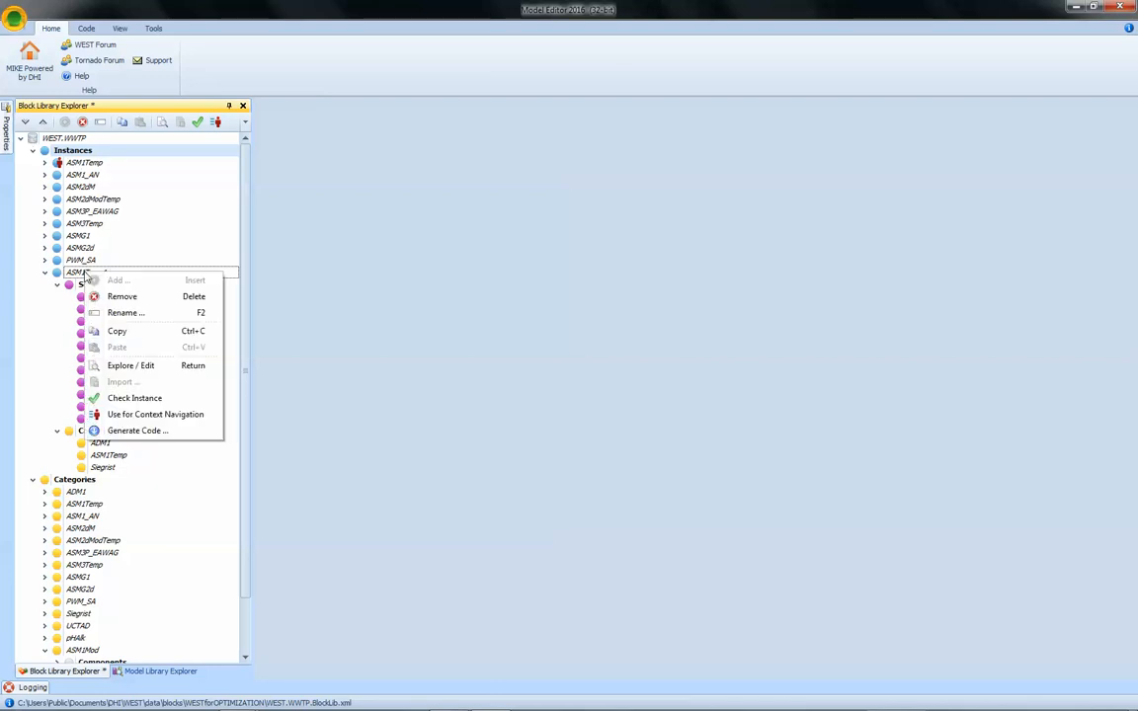
{"action": "key", "text": "Escape"}
{"action": "right_click", "coordinate": [76, 277]}
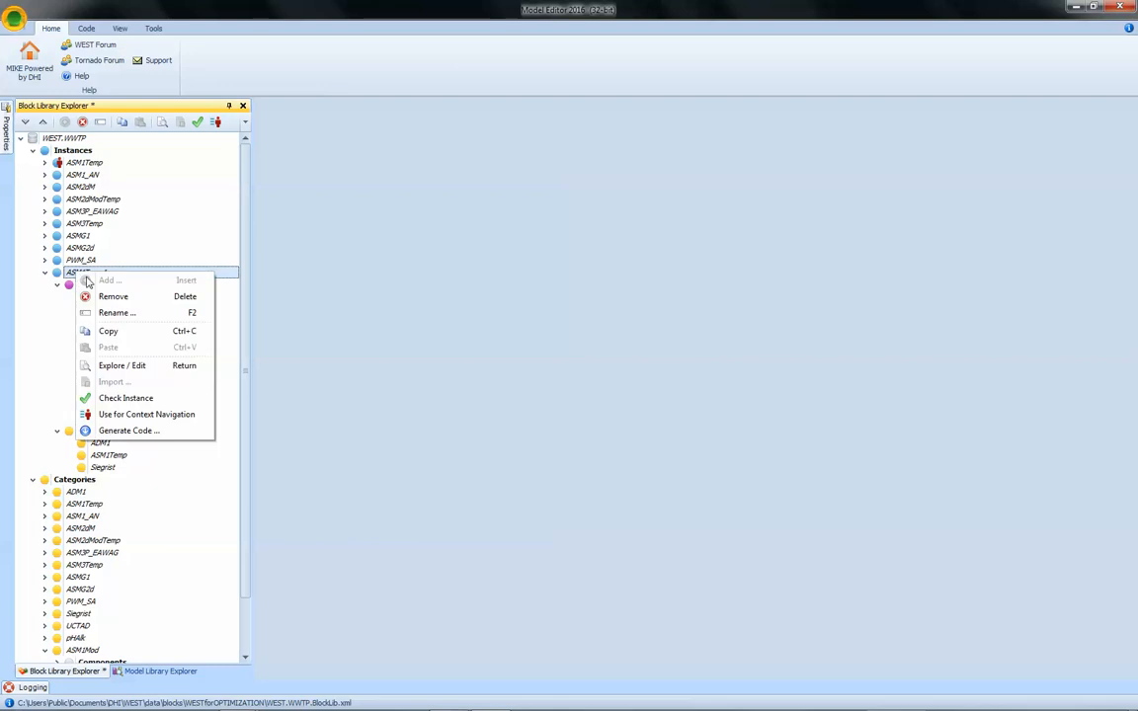
{"action": "left_click", "coordinate": [112, 311]}
{"action": "left_click_drag", "start_coordinate": [492, 339], "coordinate": [533, 338]}
{"action": "type", "text": "Mod"}
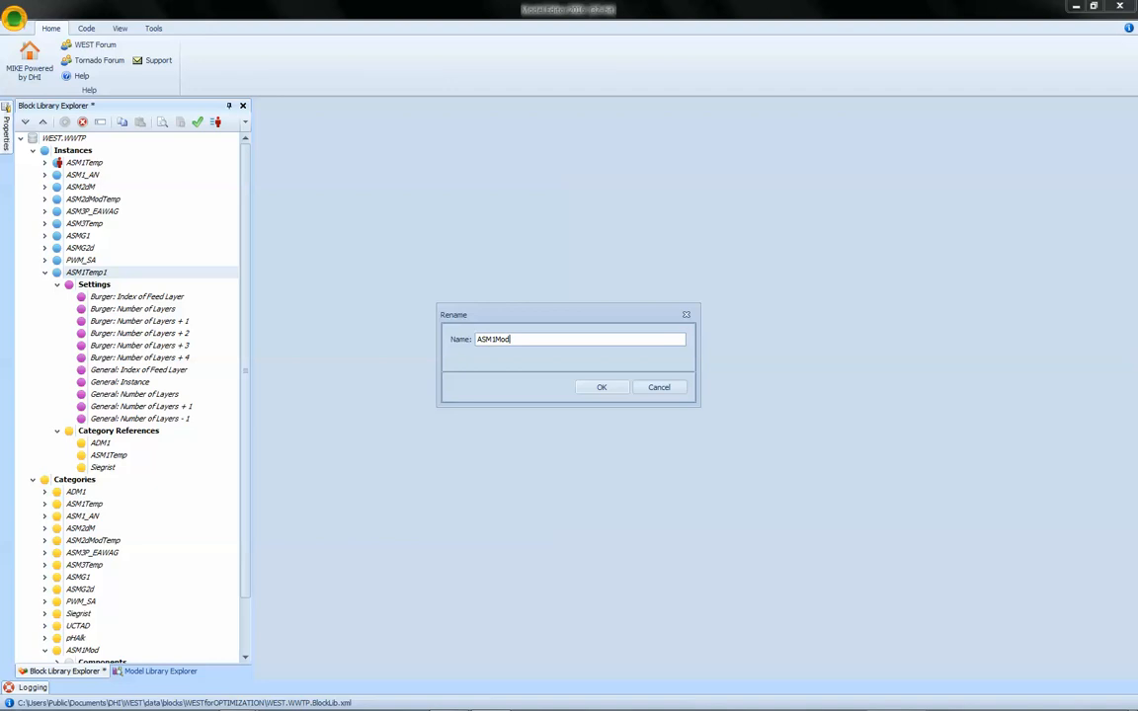
{"action": "key", "text": "Return"}
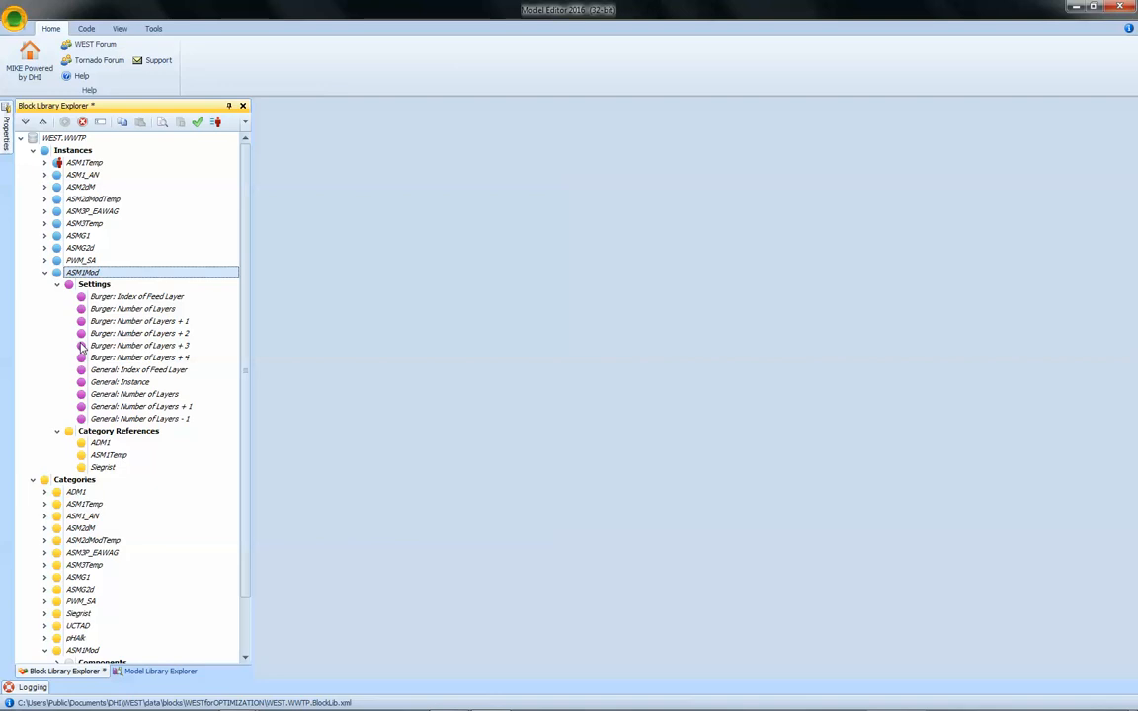
Dock the Properties view again and set the General: Instance setting of the ASM1Mod instance to ASM1Mod
{"action": "left_click", "coordinate": [7, 142]}
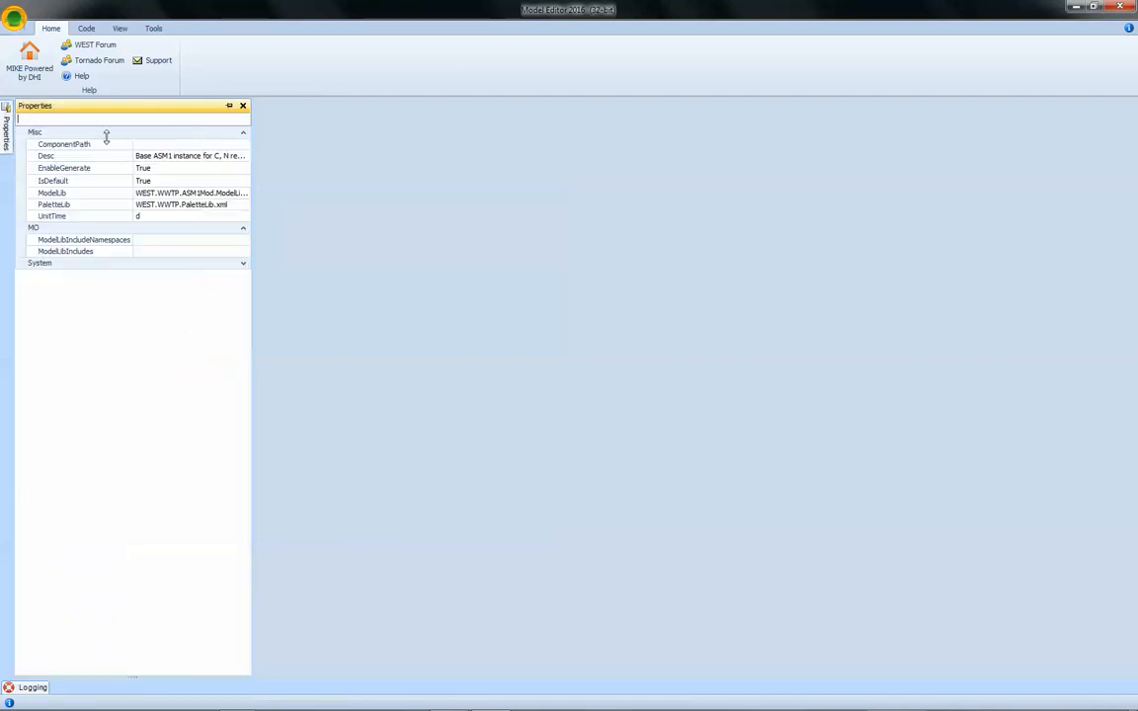
{"action": "left_click", "coordinate": [229, 105]}
{"action": "scroll", "coordinate": [230, 254], "scroll_direction": "down", "scroll_amount": 2}
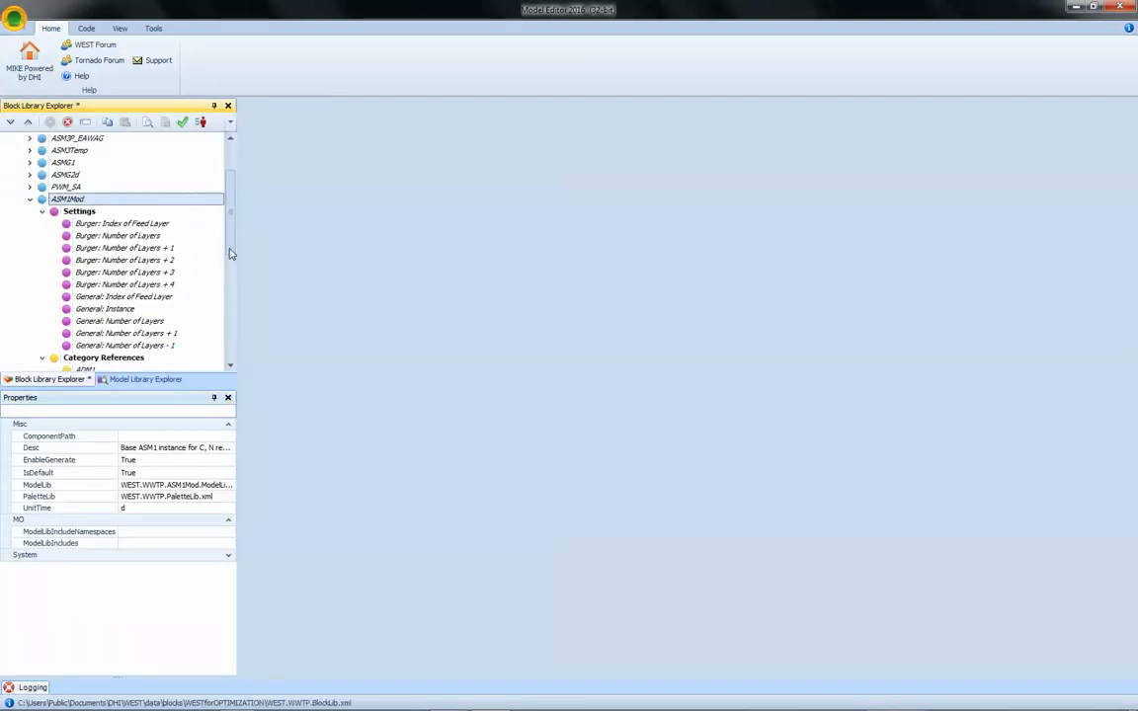
{"action": "scroll", "coordinate": [231, 254], "scroll_direction": "down", "scroll_amount": 1}
{"action": "left_click", "coordinate": [111, 299]}
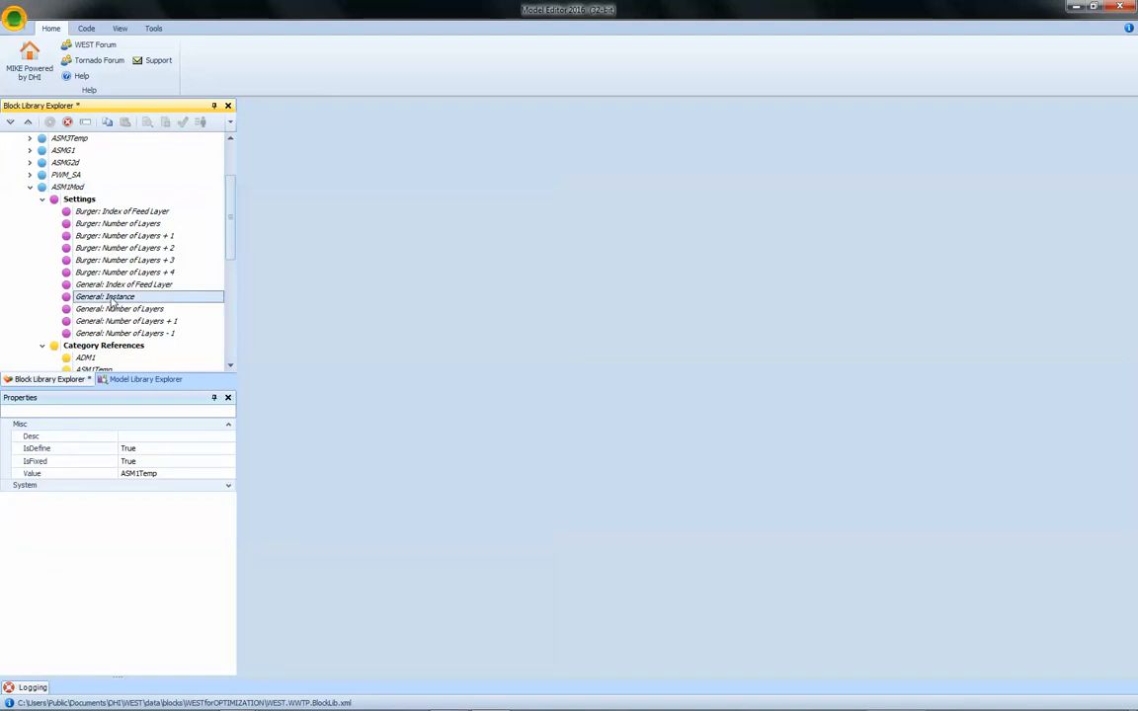
{"action": "left_click", "coordinate": [145, 474]}
{"action": "left_click_drag", "start_coordinate": [140, 475], "coordinate": [176, 475]}
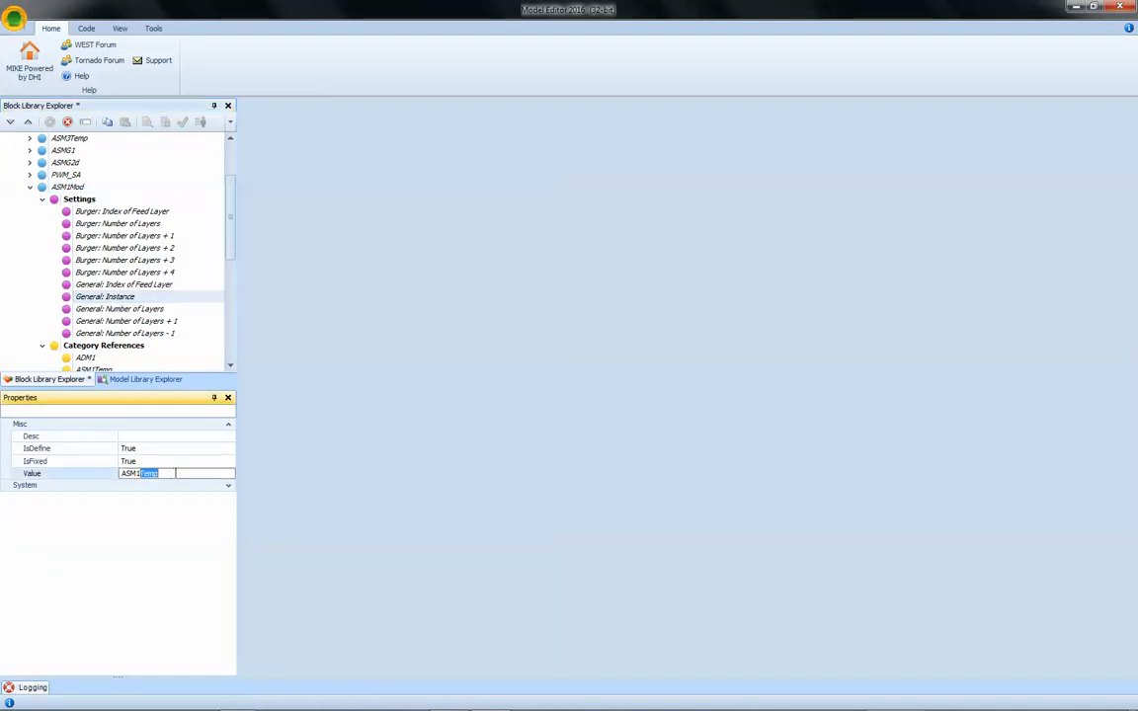
{"action": "type", "text": "Mod"}
{"action": "left_click", "coordinate": [43, 200]}
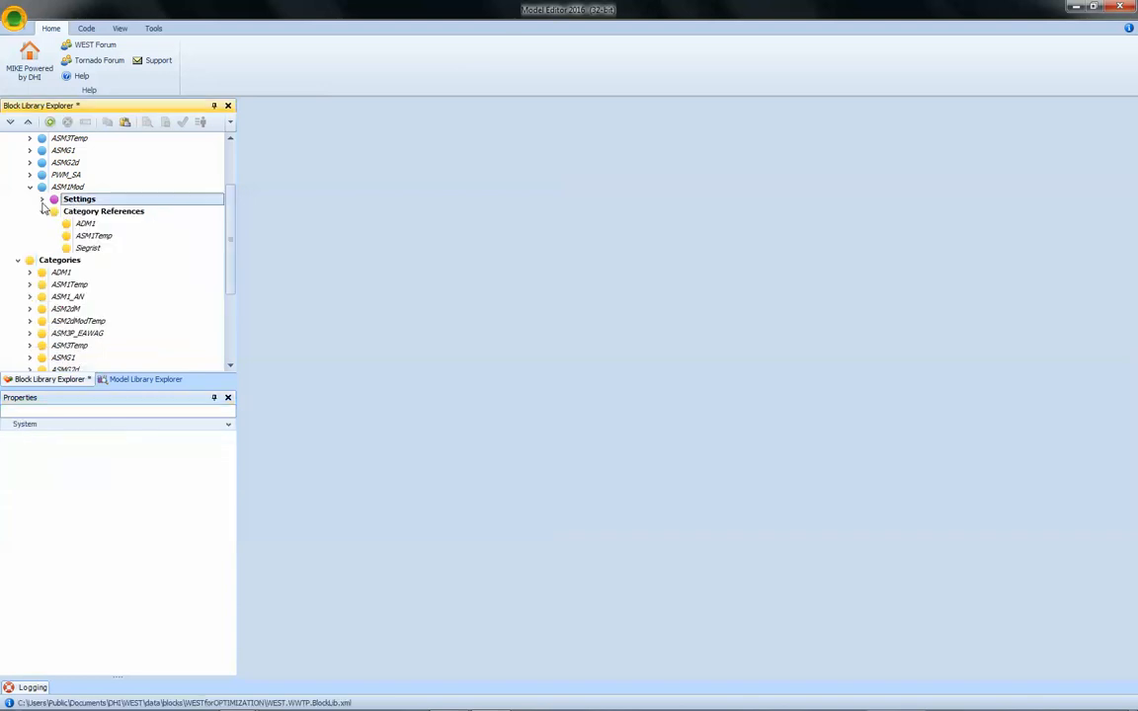
Remove the ADM1, ASM1Temp and Siegrist category references from the ASM1Mod instance
{"action": "left_click", "coordinate": [95, 226]}
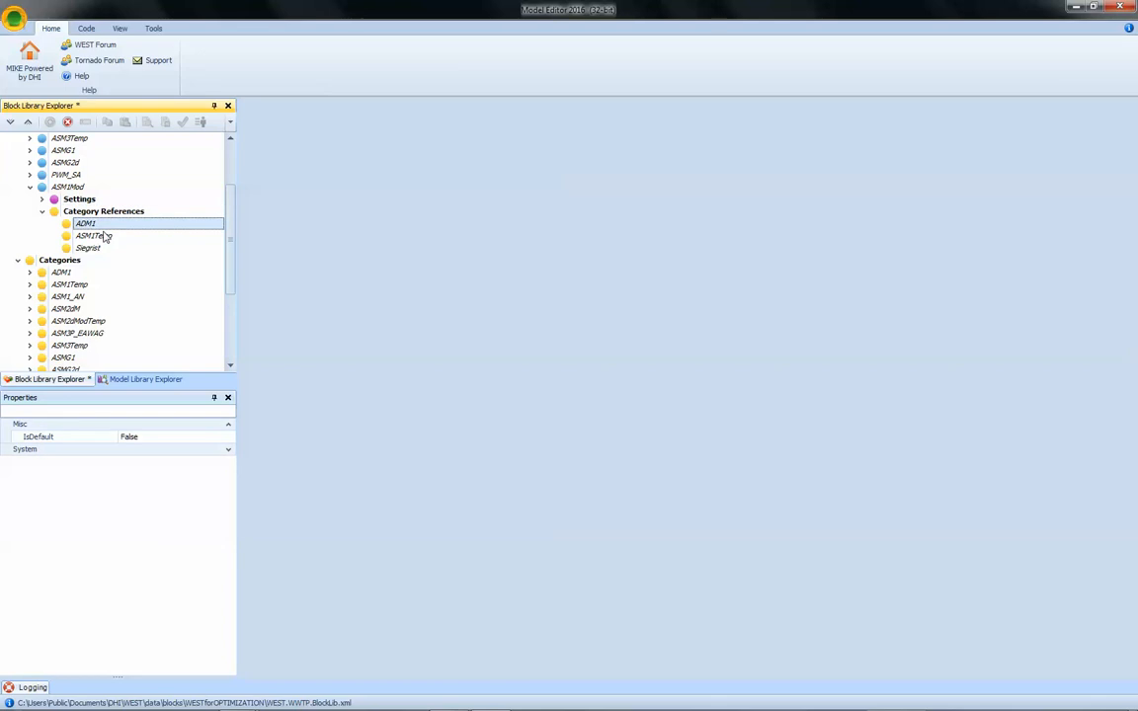
{"action": "left_click", "coordinate": [107, 237]}
{"action": "left_click", "coordinate": [89, 248], "text": "shift"}
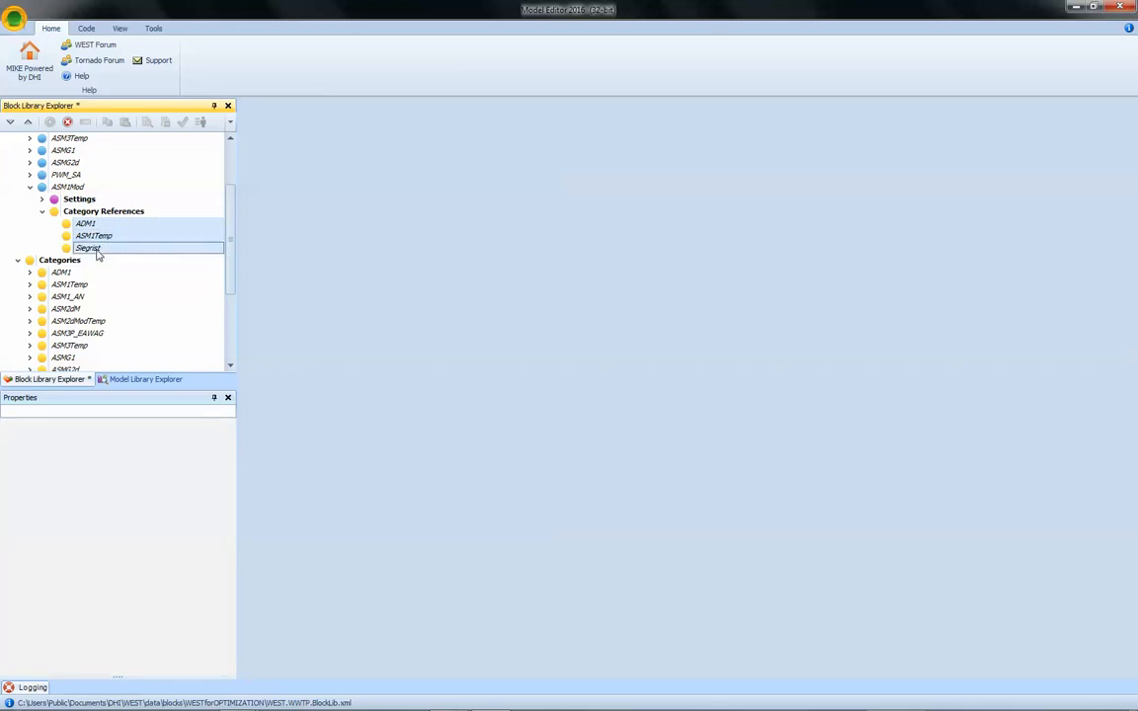
{"action": "key", "text": "Delete"}
{"action": "key", "text": "Return"}
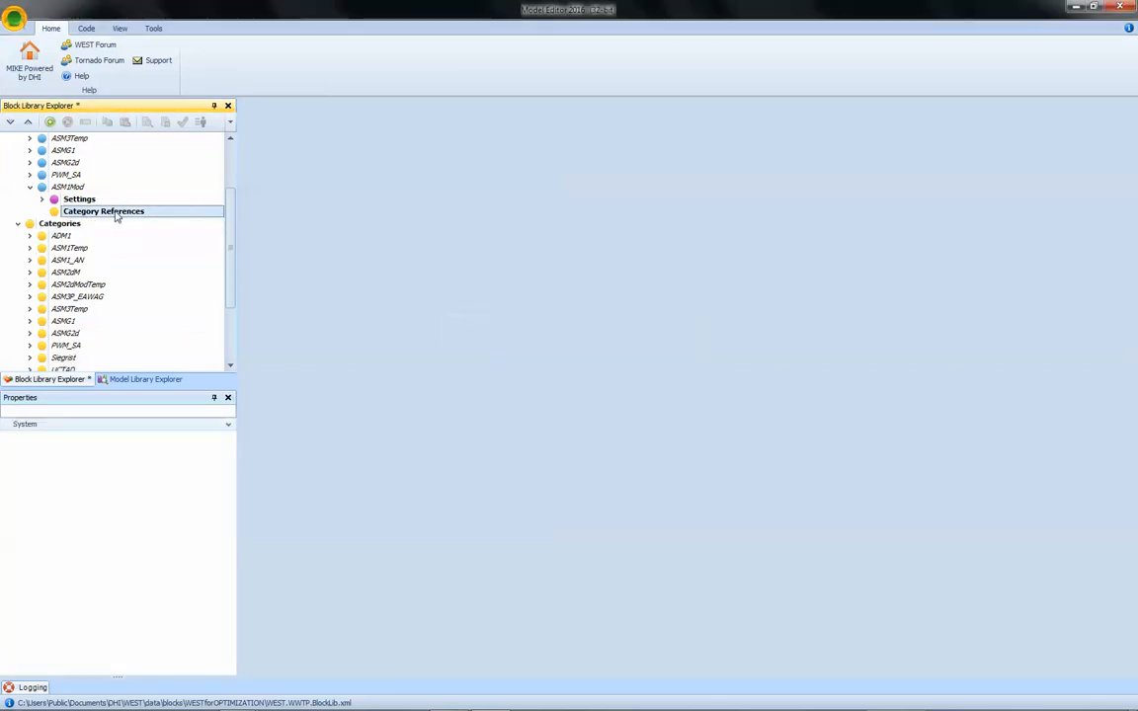
Add a category reference to ASM1Mod in the ASM1Mod instance
{"action": "right_click", "coordinate": [115, 214]}
{"action": "left_click", "coordinate": [146, 220]}
{"action": "left_click", "coordinate": [529, 341]}
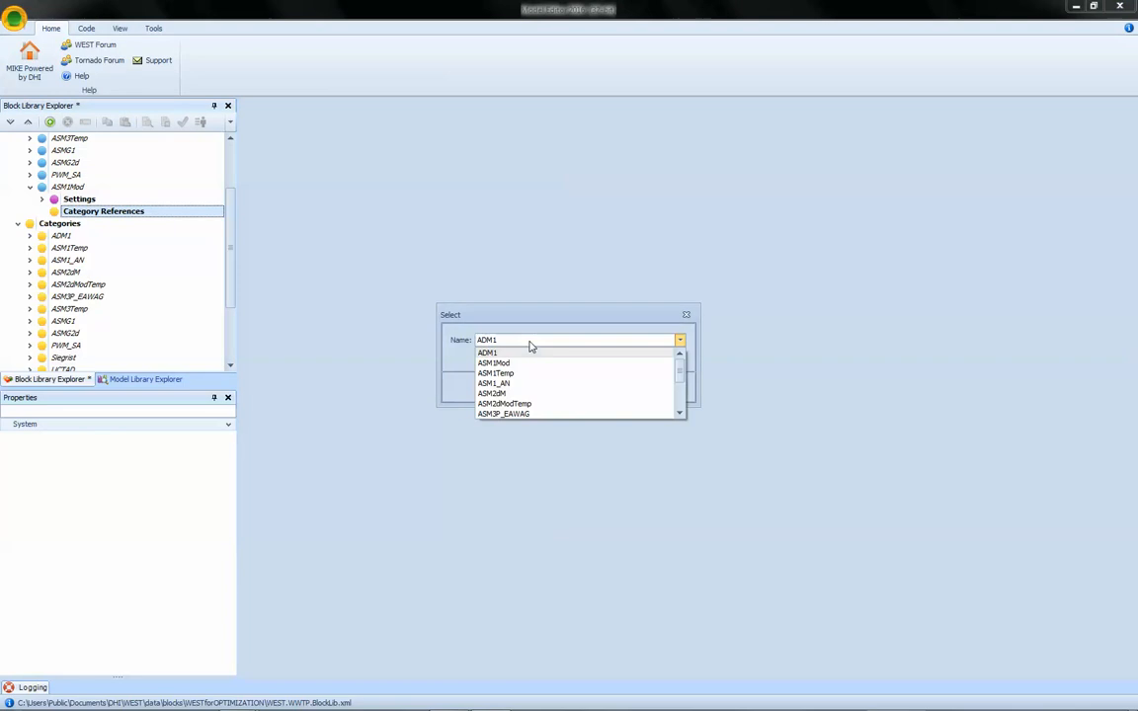
{"action": "left_click", "coordinate": [520, 363]}
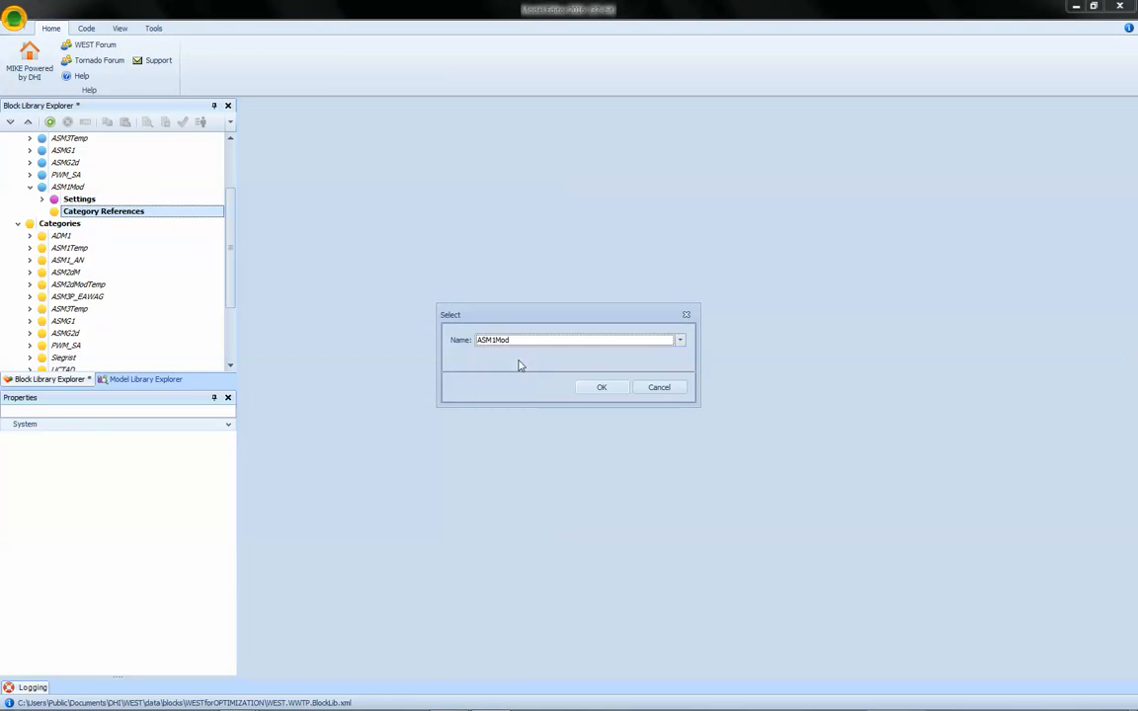
{"action": "left_click", "coordinate": [593, 388]}
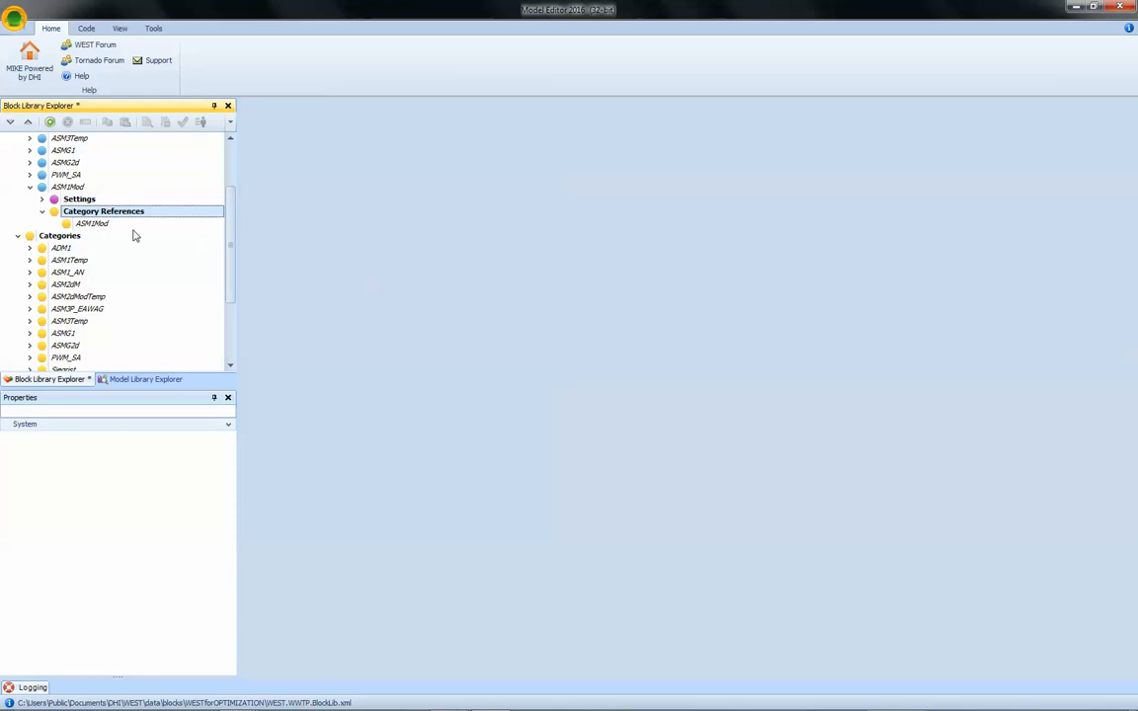
In the ASM1Mod instance's description, replace "Base" with "Modified" and append "(with S_xt1)" at the end
{"action": "left_click", "coordinate": [68, 186]}
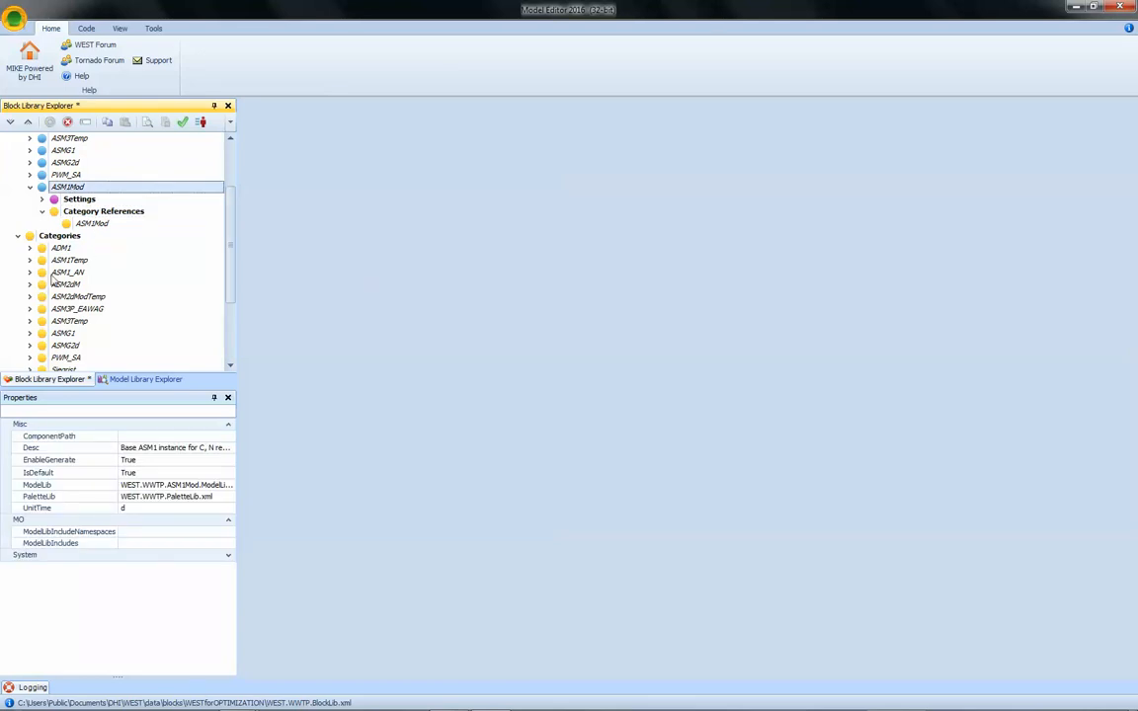
{"action": "left_click", "coordinate": [122, 447]}
{"action": "double_click", "coordinate": [122, 450]}
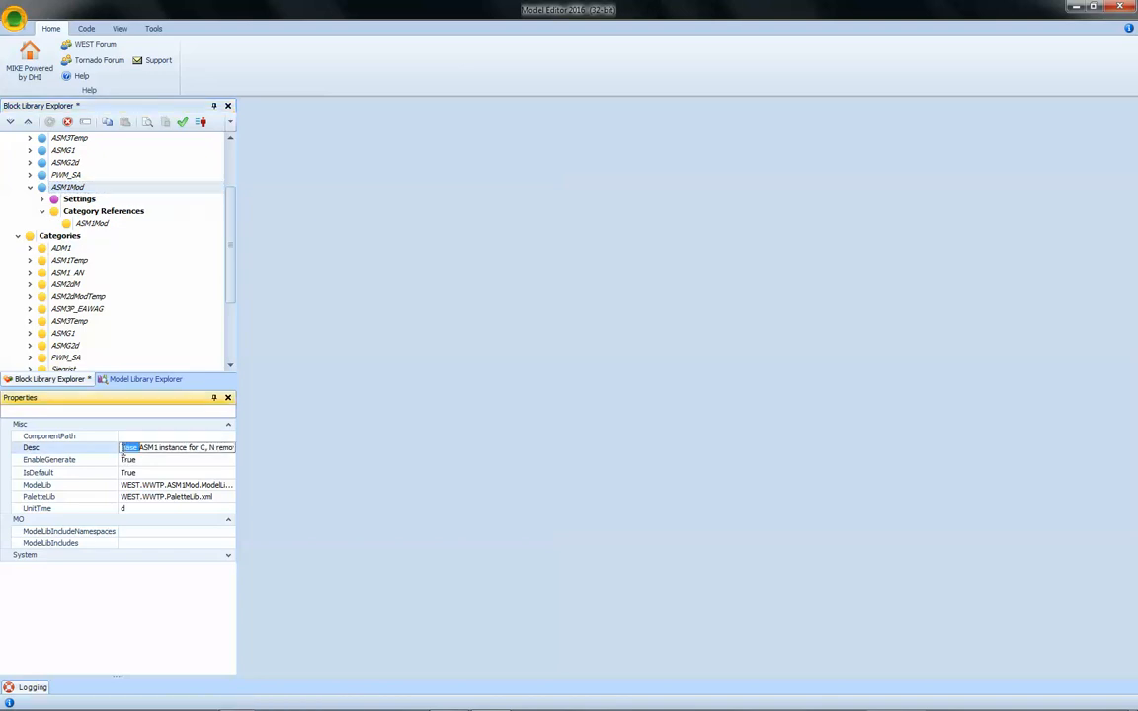
{"action": "type", "text": "Modified"}
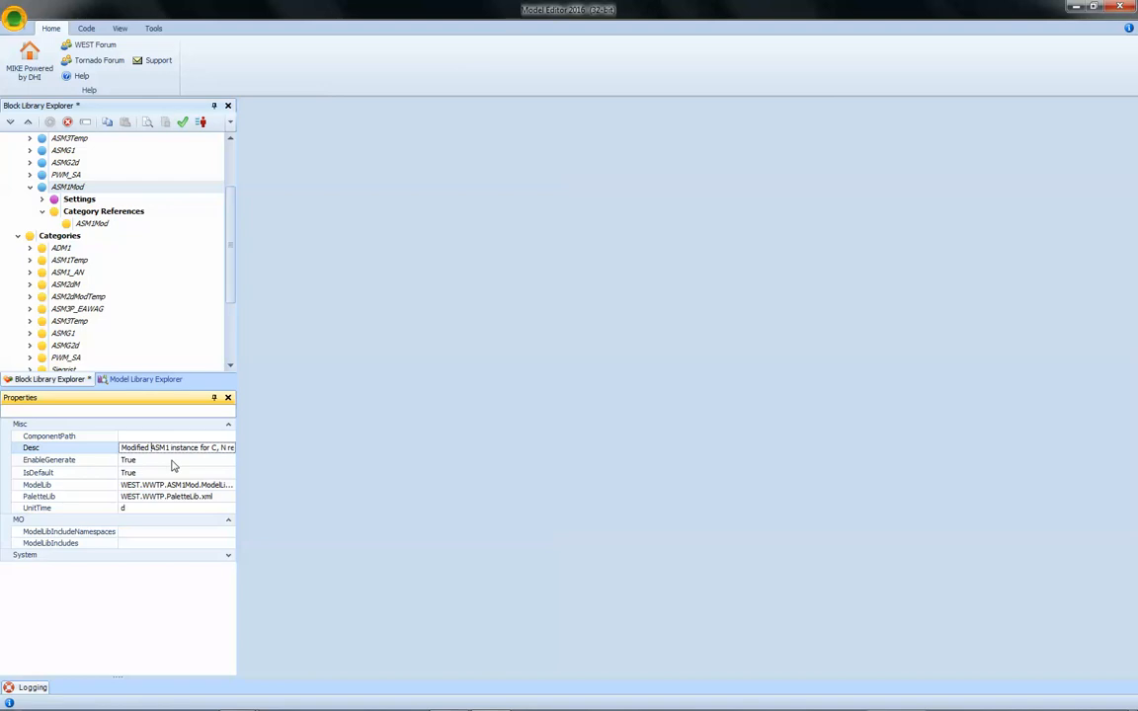
{"action": "key", "text": "End"}
{"action": "type", "text": "(with S_xt1)"}
{"action": "key", "text": "Return"}
Copy the ASM1Temp instance's PaletteLib value, Icons\WEST.WWTP.CN.PaletteLib.xml, into the PaletteLib property of the ASM1Mod instance
{"action": "scroll", "coordinate": [235, 211], "scroll_direction": "up", "scroll_amount": 2}
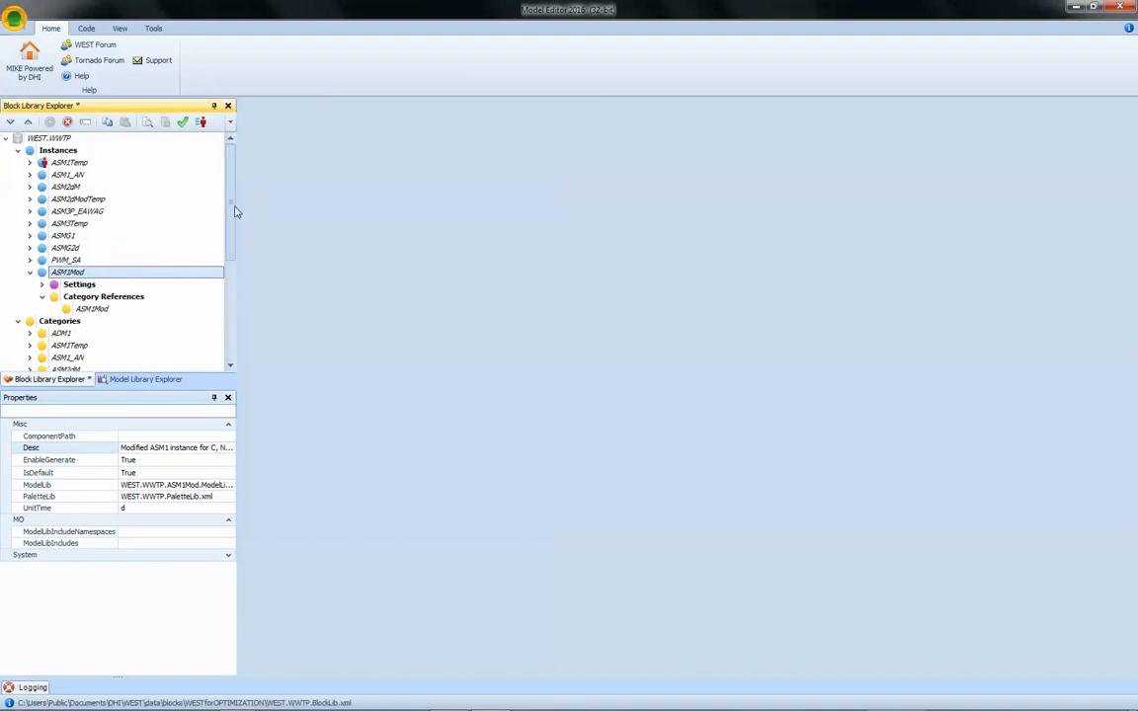
{"action": "left_click", "coordinate": [68, 165]}
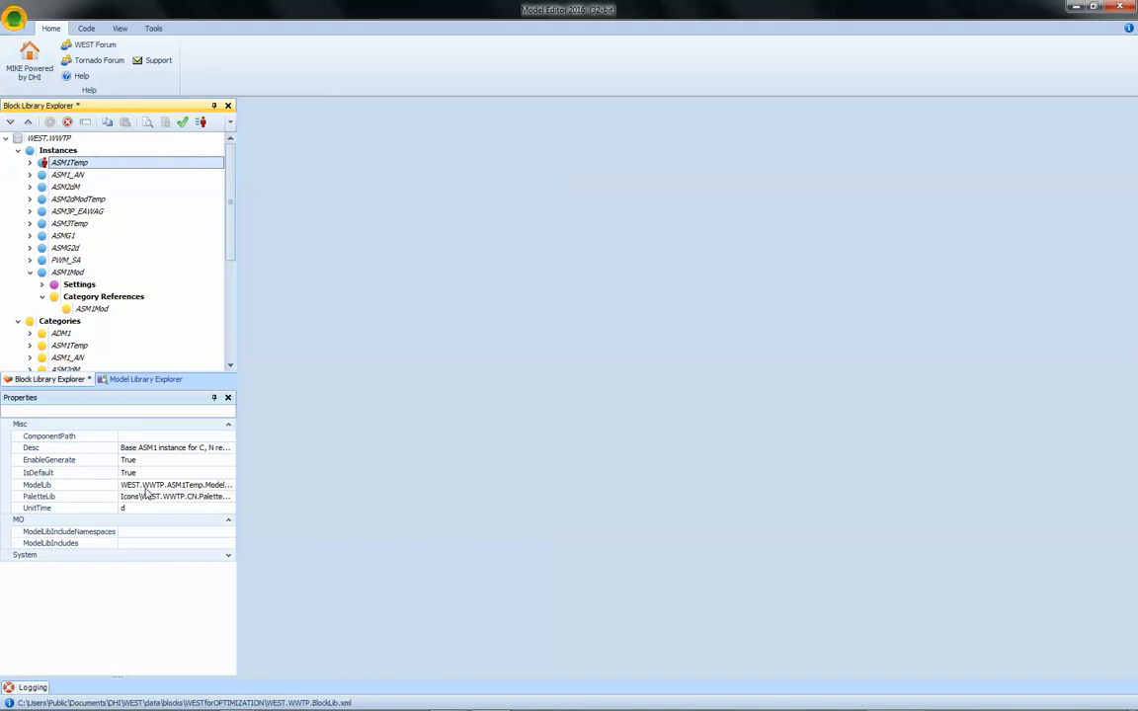
{"action": "left_click", "coordinate": [129, 499]}
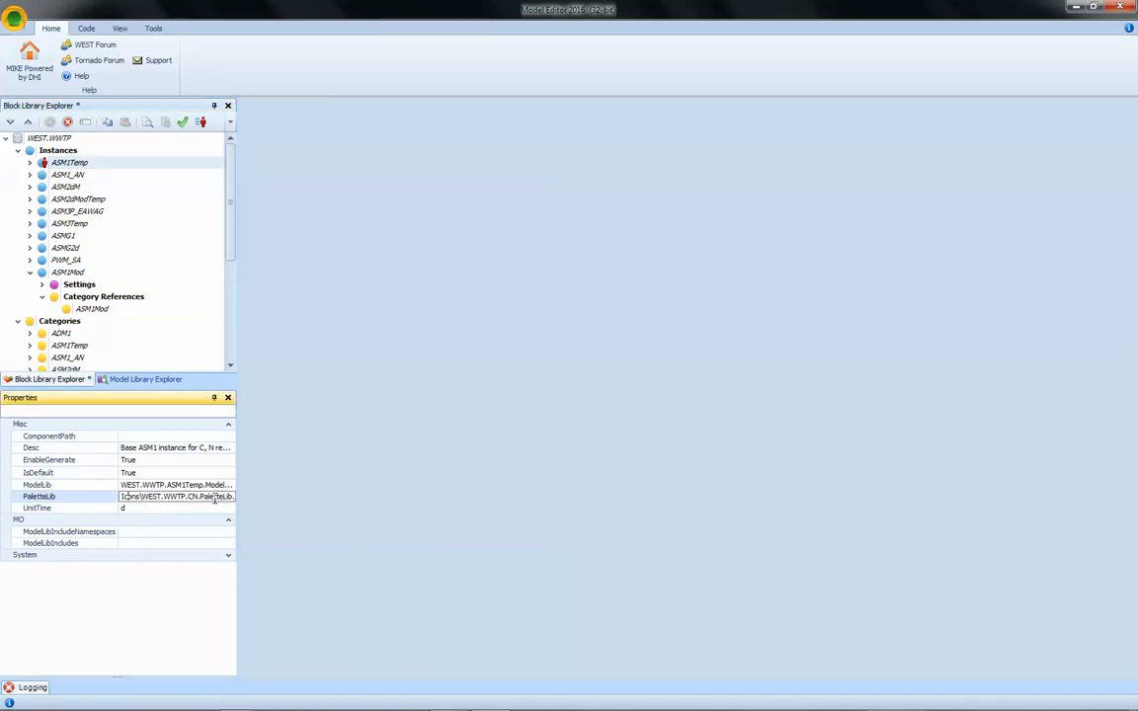
{"action": "double_click", "coordinate": [215, 499]}
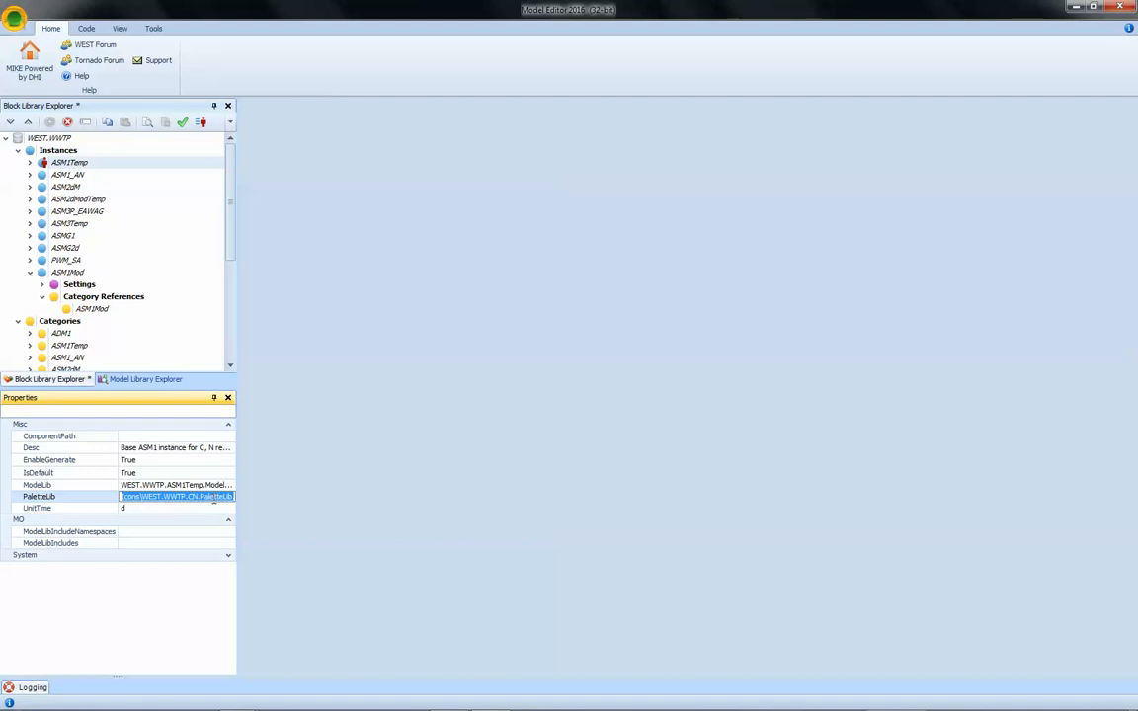
{"action": "left_click", "coordinate": [68, 272]}
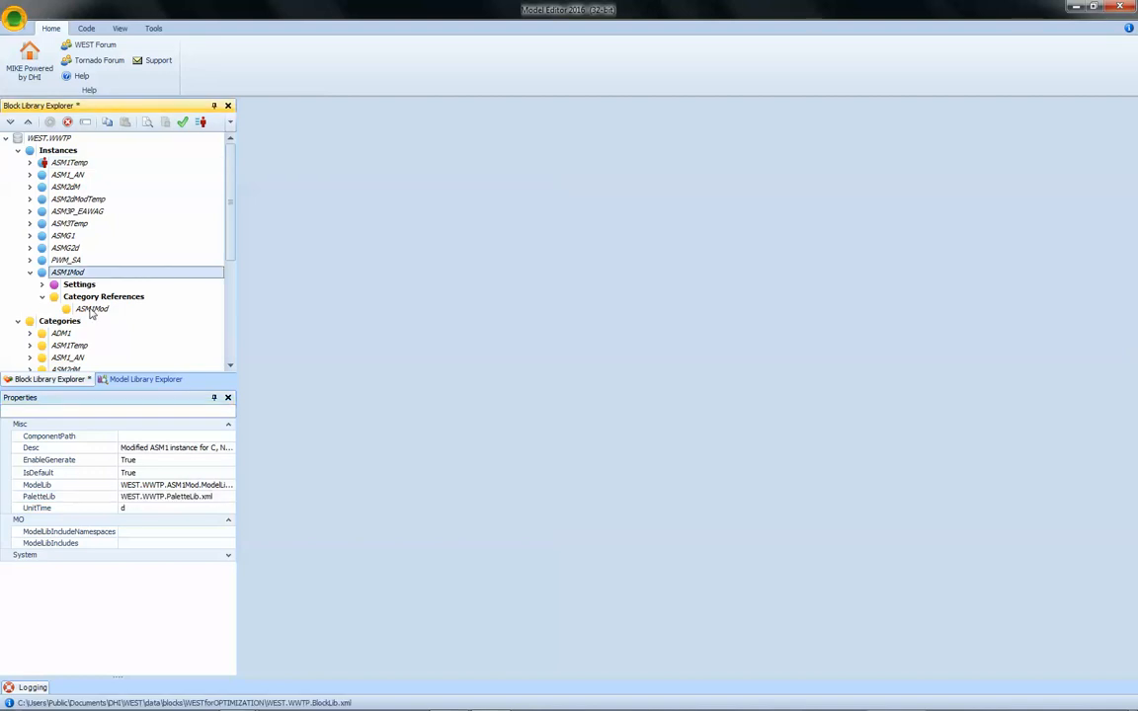
{"action": "left_click", "coordinate": [138, 499]}
{"action": "double_click", "coordinate": [136, 498]}
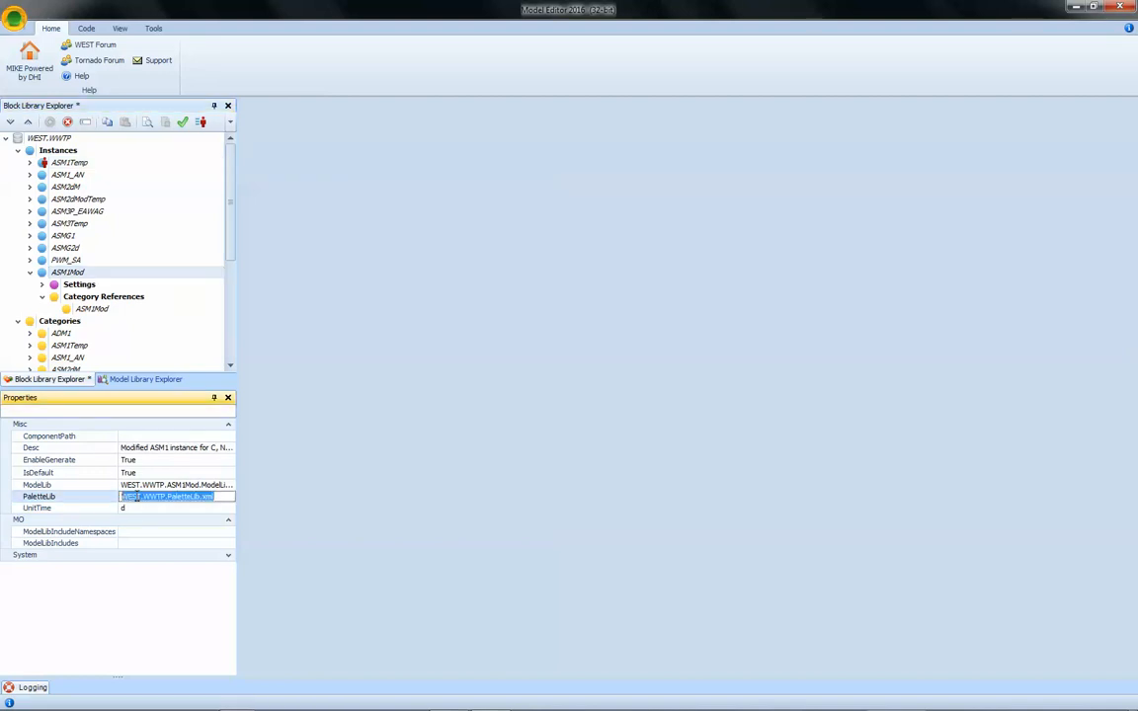
{"action": "key", "text": "ctrl+v"}
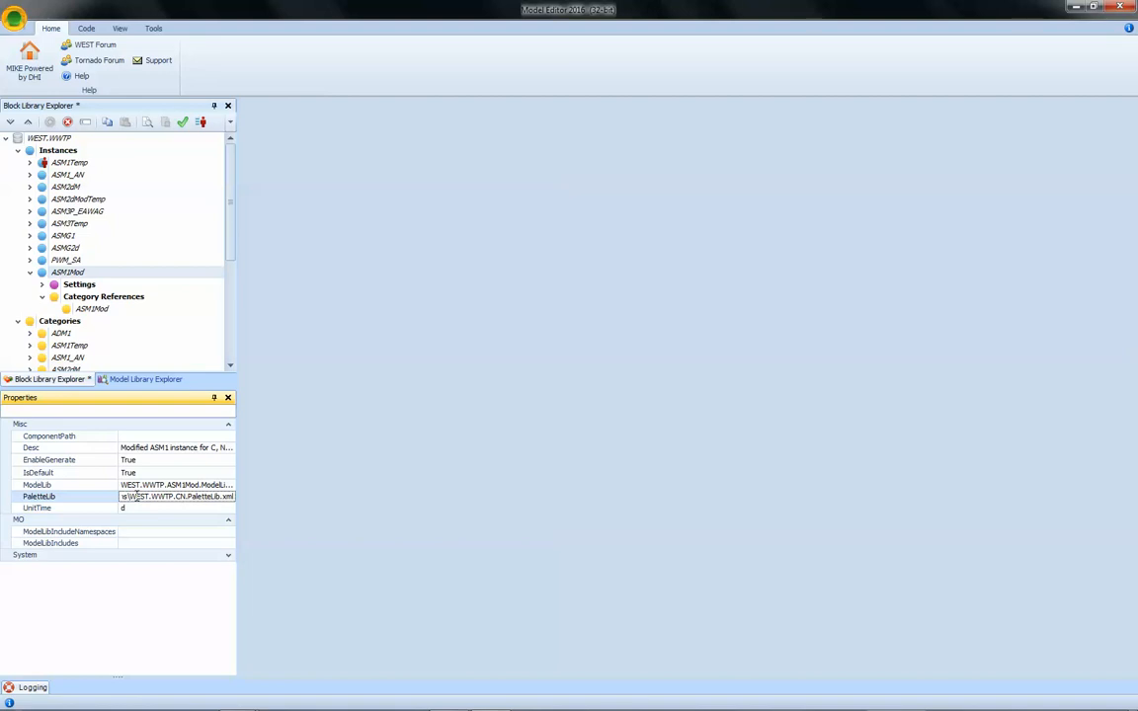
{"action": "key", "text": "alt+Tab"}
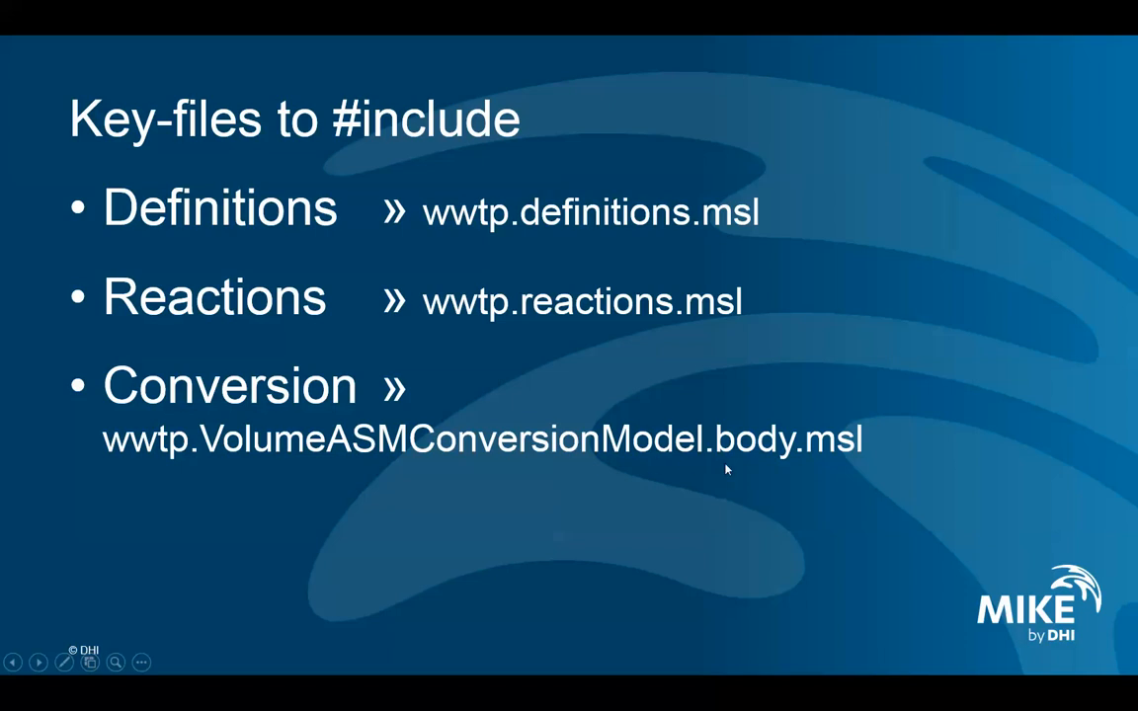
{"action": "key", "text": "alt+Tab"}
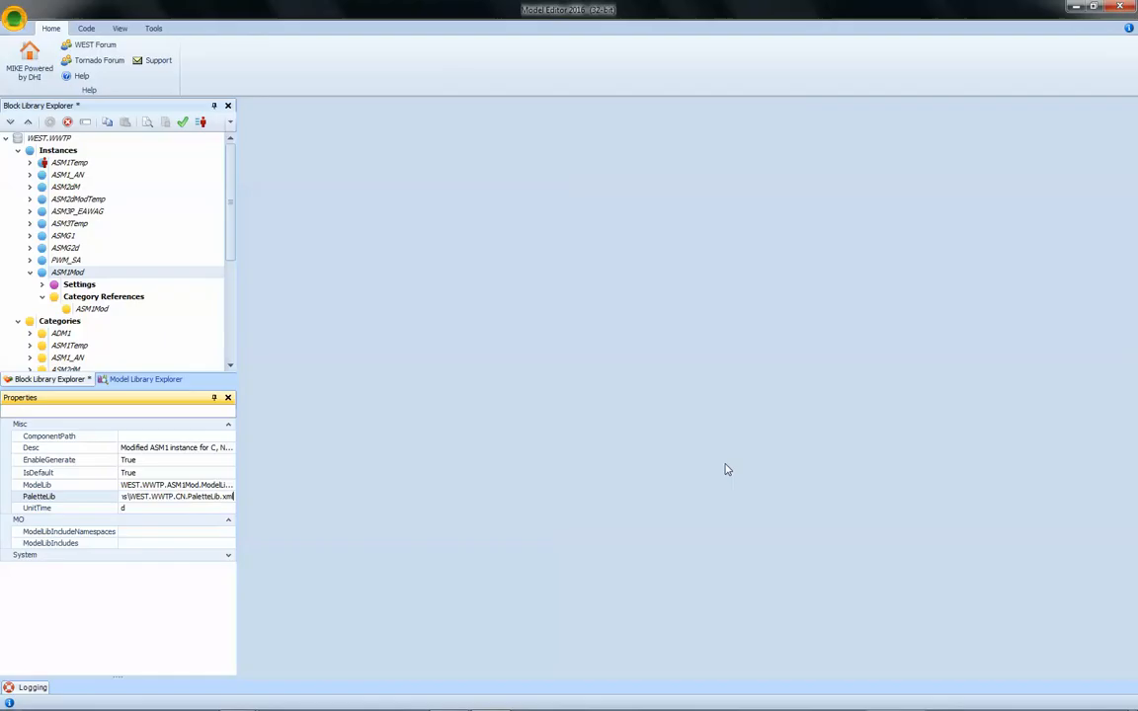
Open wwtp.definitions.msl from under wwtp.main.msl in the model library's include tree
{"action": "left_click", "coordinate": [139, 381]}
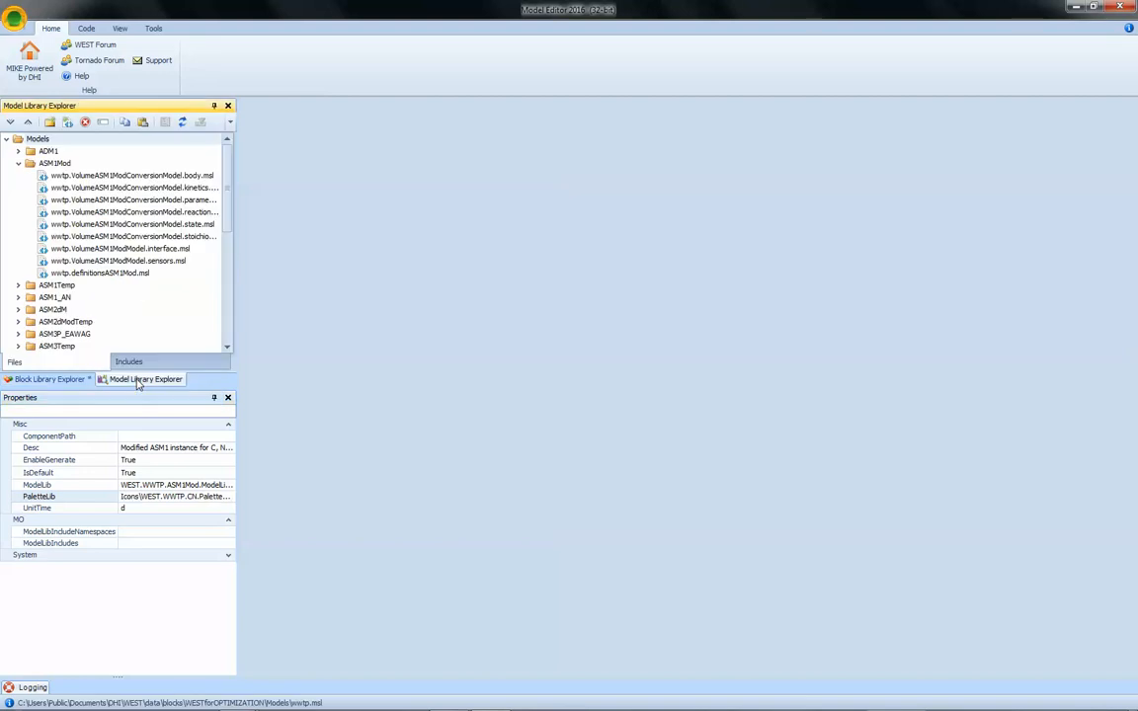
{"action": "left_click", "coordinate": [136, 367]}
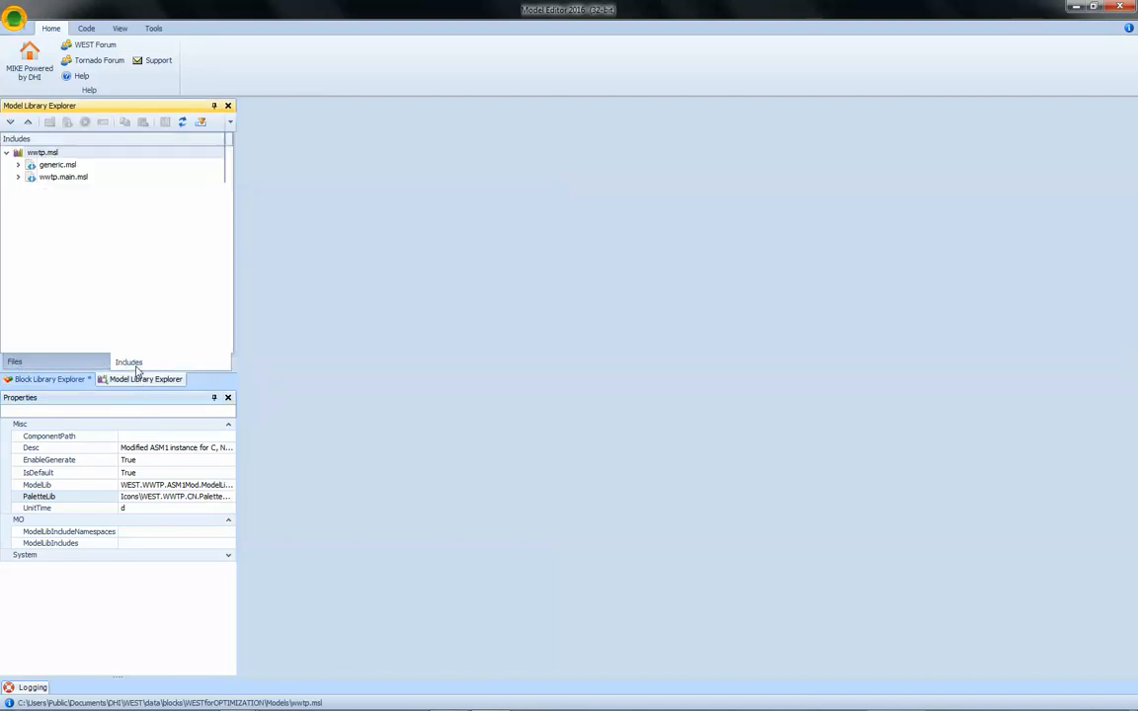
{"action": "left_click", "coordinate": [213, 398]}
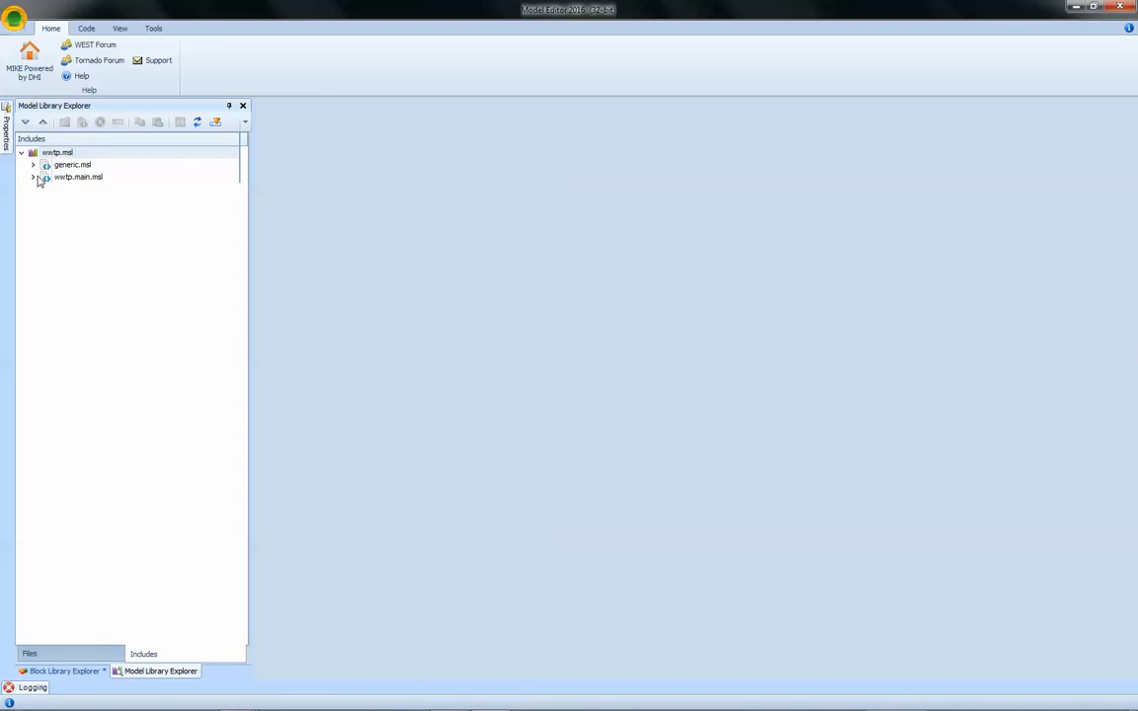
{"action": "left_click", "coordinate": [34, 178]}
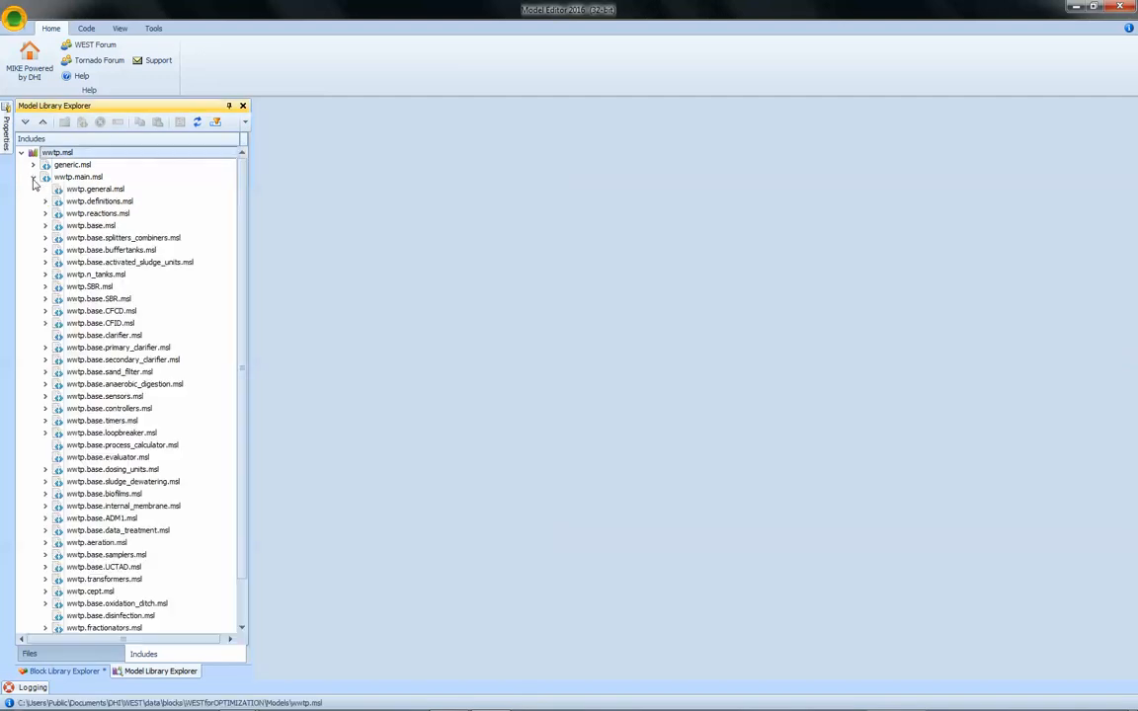
{"action": "left_click", "coordinate": [103, 204]}
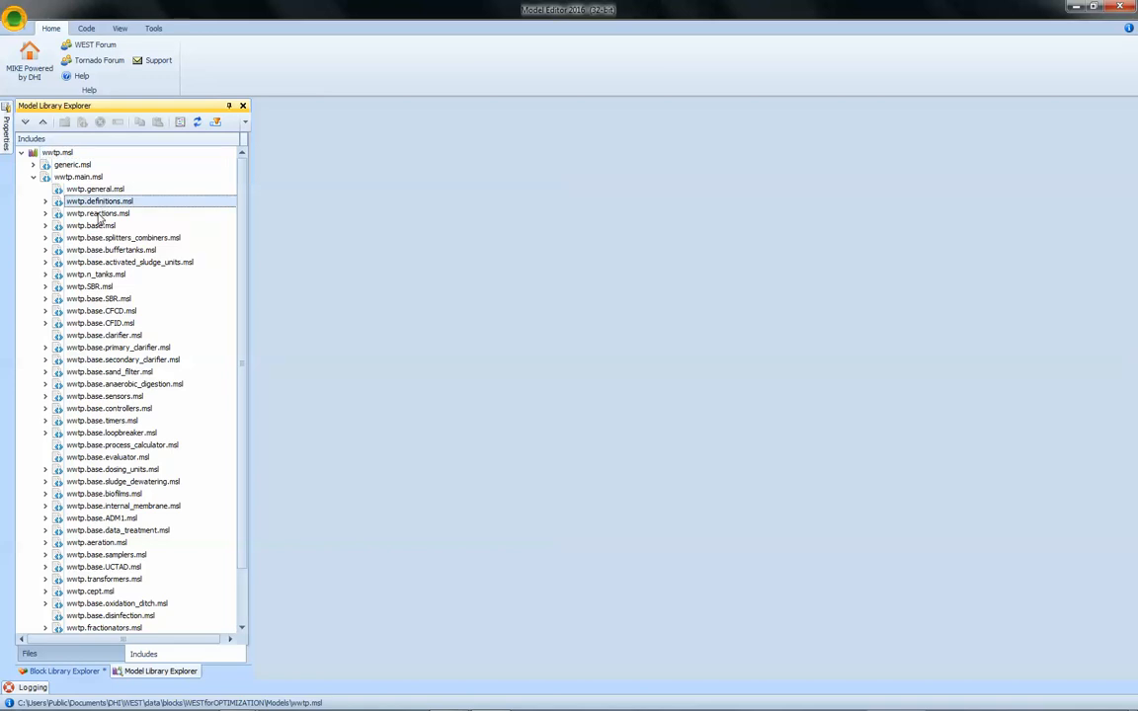
{"action": "double_click", "coordinate": [103, 202]}
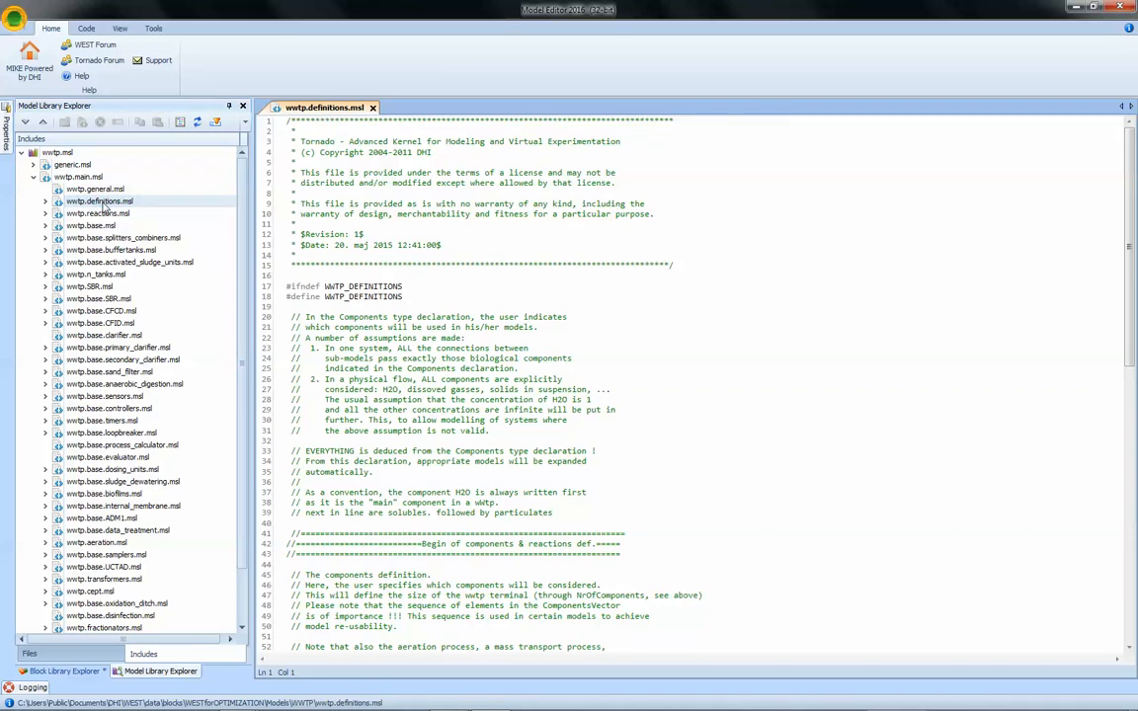
Duplicate the ASM2dM #ifdef/#include/#endif block at the end of wwtp.definitions.msl, just before the closing WWTP_DEFINITIONS #endif
{"action": "key", "text": "ctrl+End"}
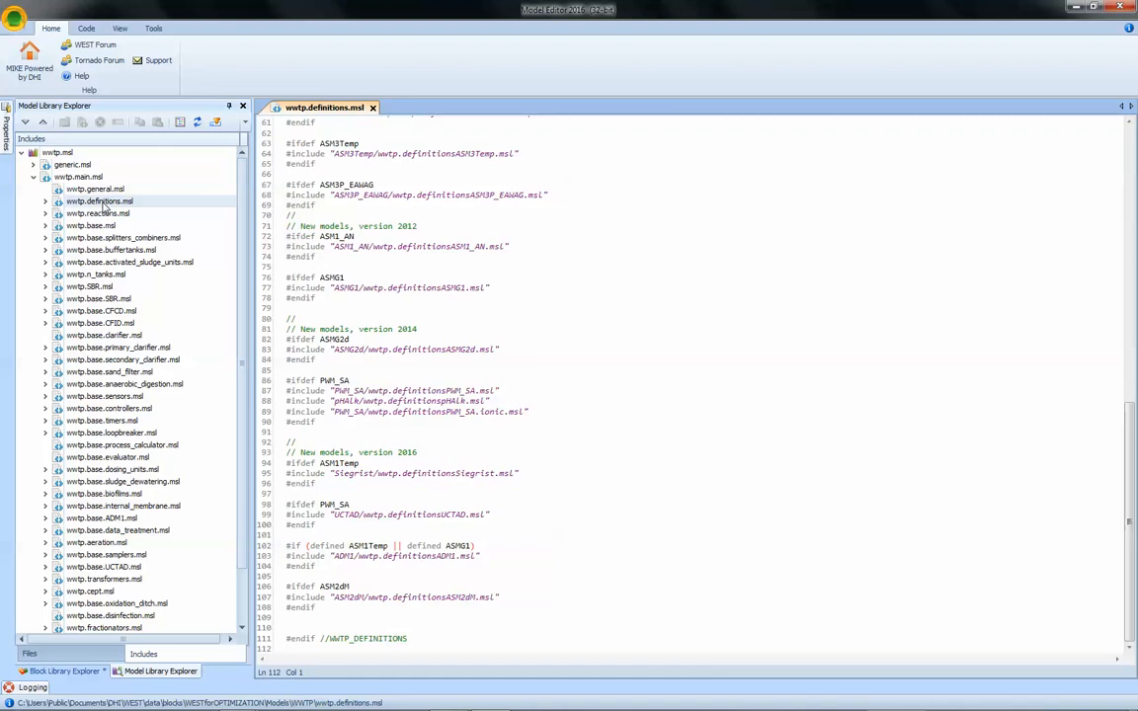
{"action": "left_click", "coordinate": [285, 587]}
{"action": "left_click_drag", "start_coordinate": [285, 587], "coordinate": [285, 617]}
{"action": "key", "text": "ctrl+c"}
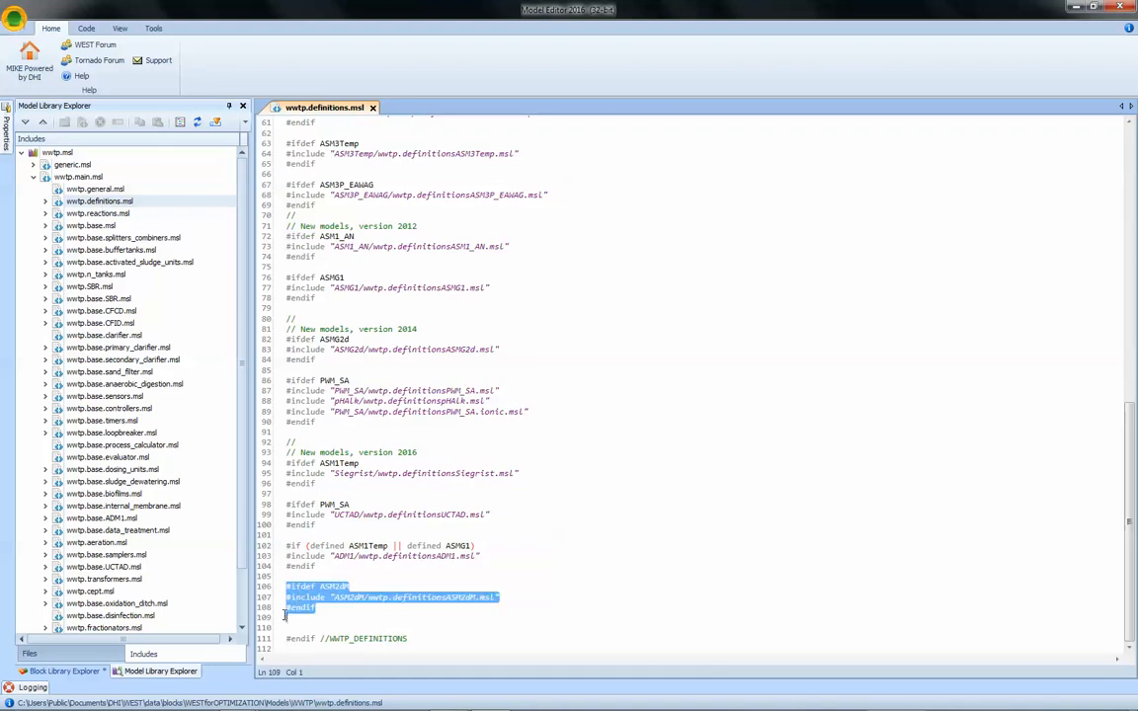
{"action": "left_click", "coordinate": [297, 626]}
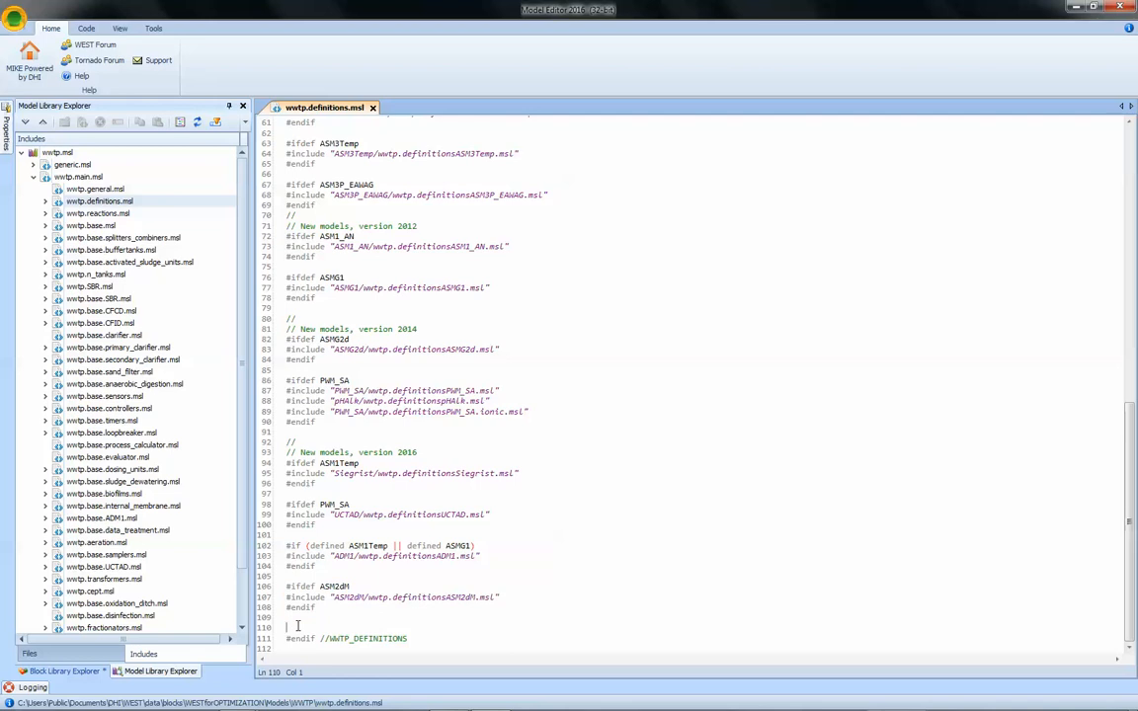
{"action": "key", "text": "ctrl+v"}
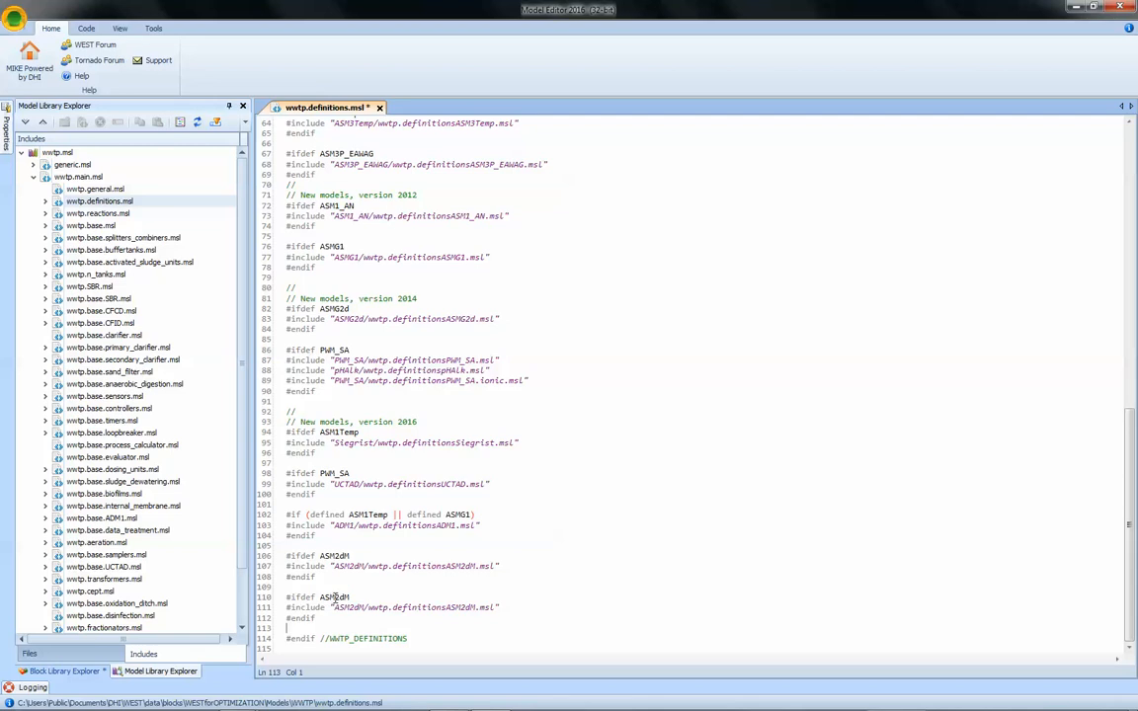
Change the copied block in wwtp.definitions.msl to ASM1Mod, including "ASM1Mod/wwtp.definitionsASM1Mod.msl", and save the file
{"action": "left_click_drag", "start_coordinate": [333, 598], "coordinate": [348, 604]}
{"action": "type", "text": "1Mod"}
{"action": "double_click", "coordinate": [336, 598]}
{"action": "key", "text": "ctrl+c"}
{"action": "double_click", "coordinate": [348, 608]}
{"action": "key", "text": "ctrl+v"}
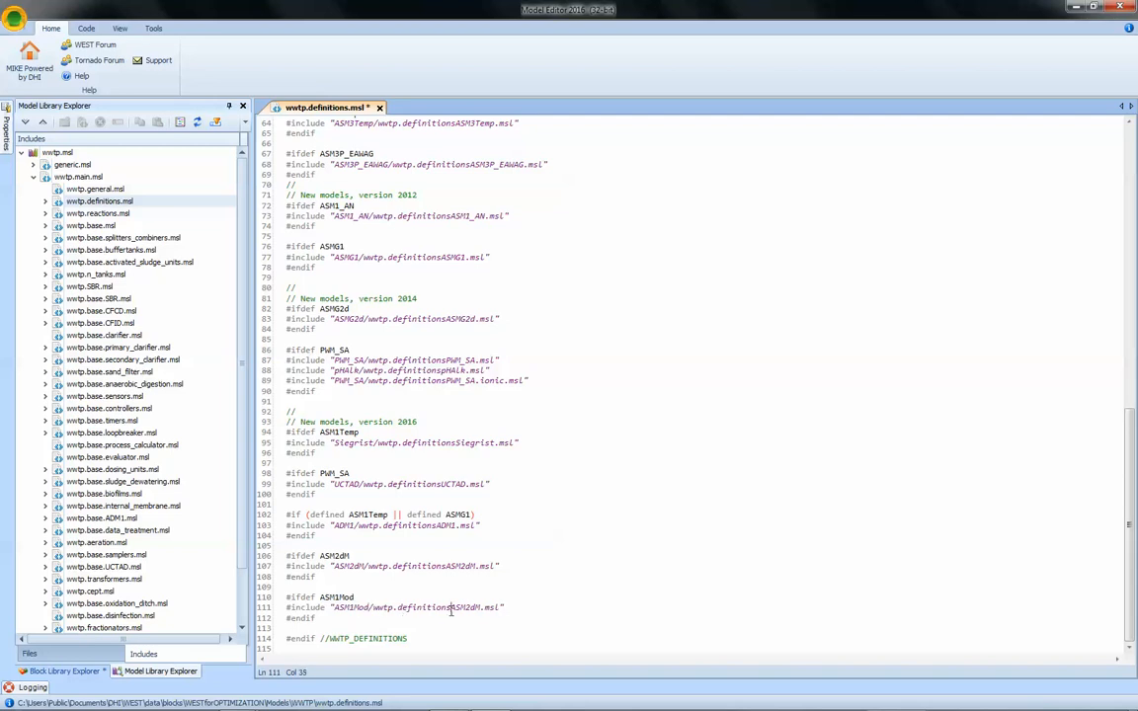
{"action": "left_click_drag", "start_coordinate": [452, 609], "coordinate": [477, 610]}
{"action": "key", "text": "ctrl+v"}
{"action": "key", "text": "ctrl+s"}
Open wwtp.reactions.msl and duplicate its ASM2dM include block just before the closing WWTP_REACTIONS #endif
{"action": "double_click", "coordinate": [125, 214]}
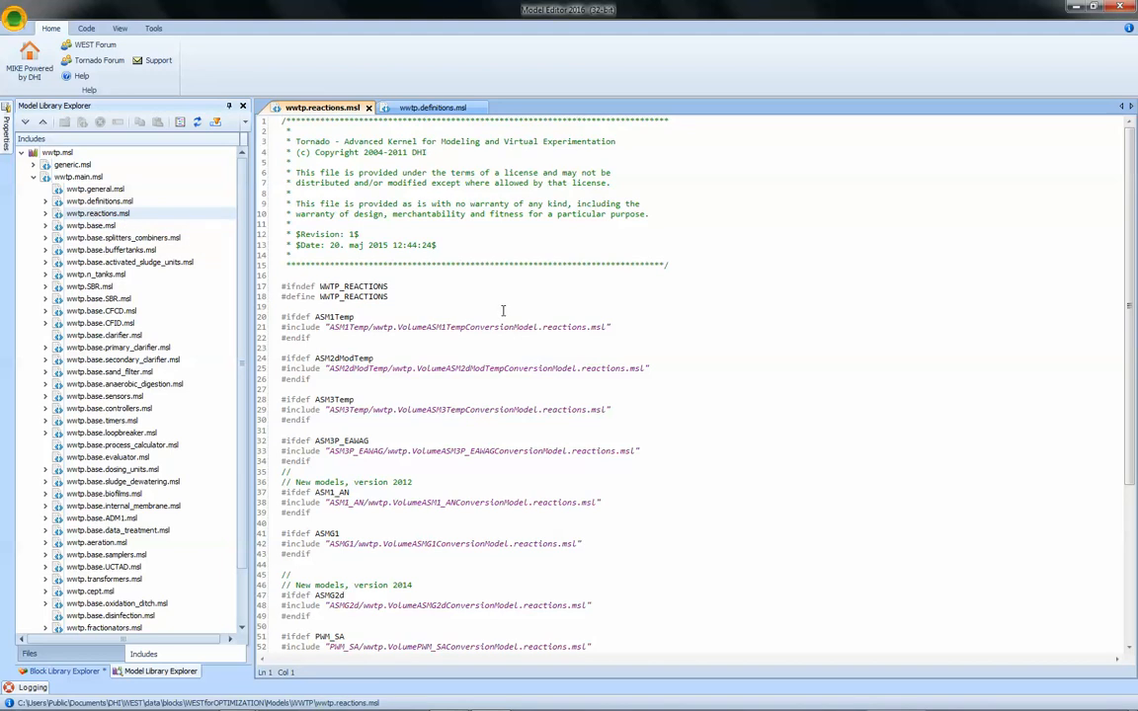
{"action": "key", "text": "ctrl+End"}
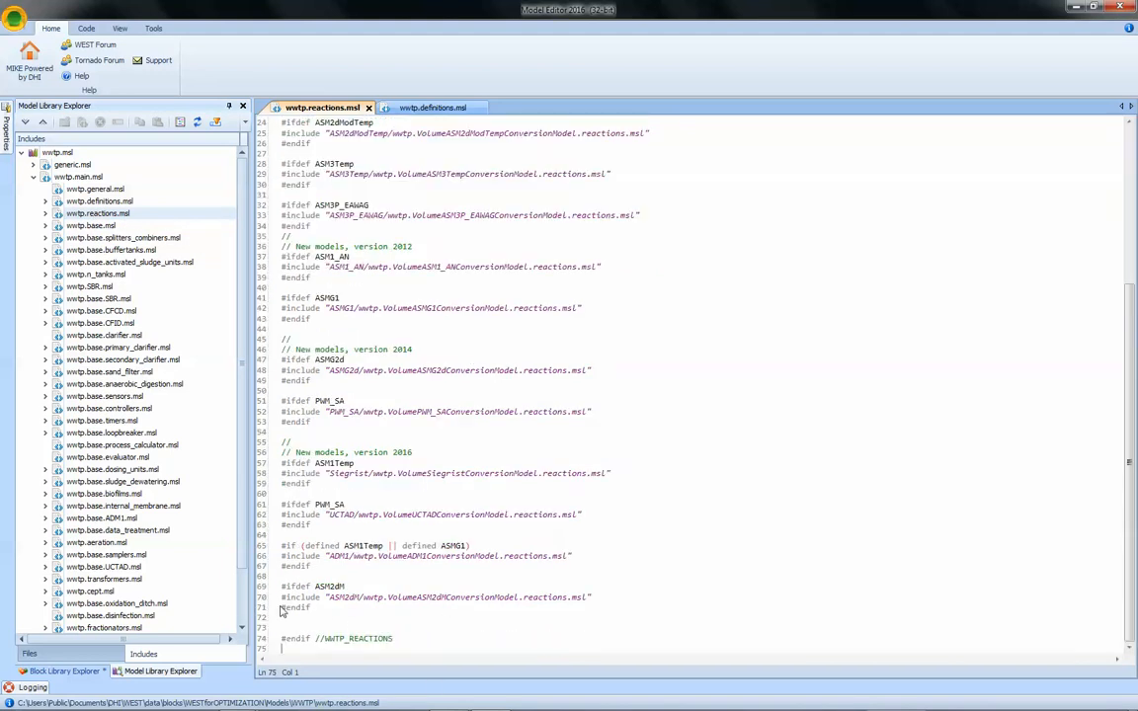
{"action": "left_click_drag", "start_coordinate": [284, 586], "coordinate": [284, 618]}
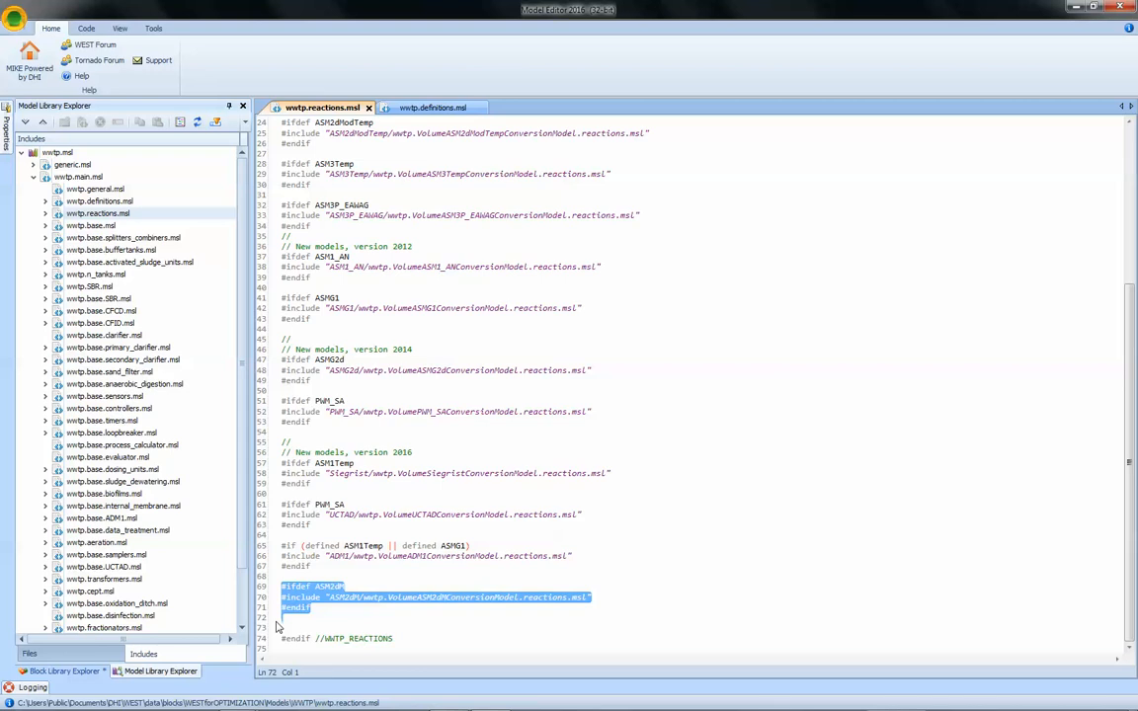
{"action": "left_click", "coordinate": [293, 628]}
{"action": "key", "text": "ctrl+v"}
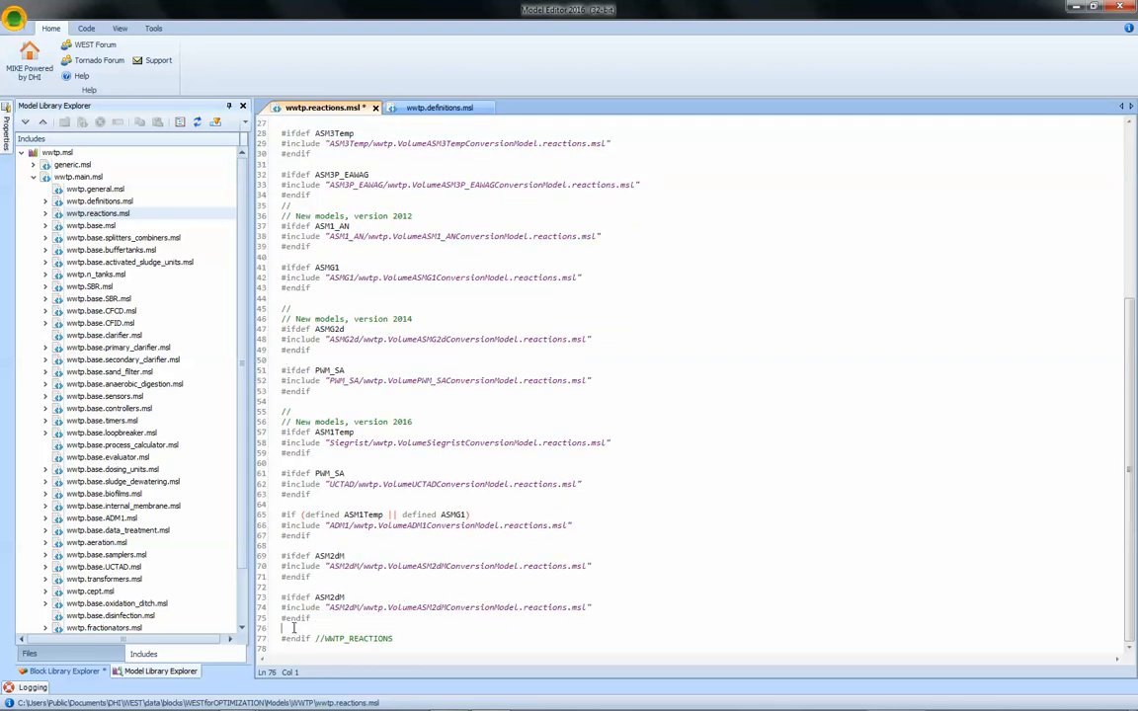
Change the copied block in wwtp.reactions.msl to ASM1Mod, including "ASM1Mod/wwtp.VolumeASM1ModConversionModel.reactions.msl", and save the file
{"action": "left_click_drag", "start_coordinate": [329, 597], "coordinate": [348, 599]}
{"action": "type", "text": "1Mod"}
{"action": "key", "text": "ctrl+shift+Left"}
{"action": "key", "text": "ctrl+c"}
{"action": "double_click", "coordinate": [341, 607]}
{"action": "key", "text": "ctrl+v"}
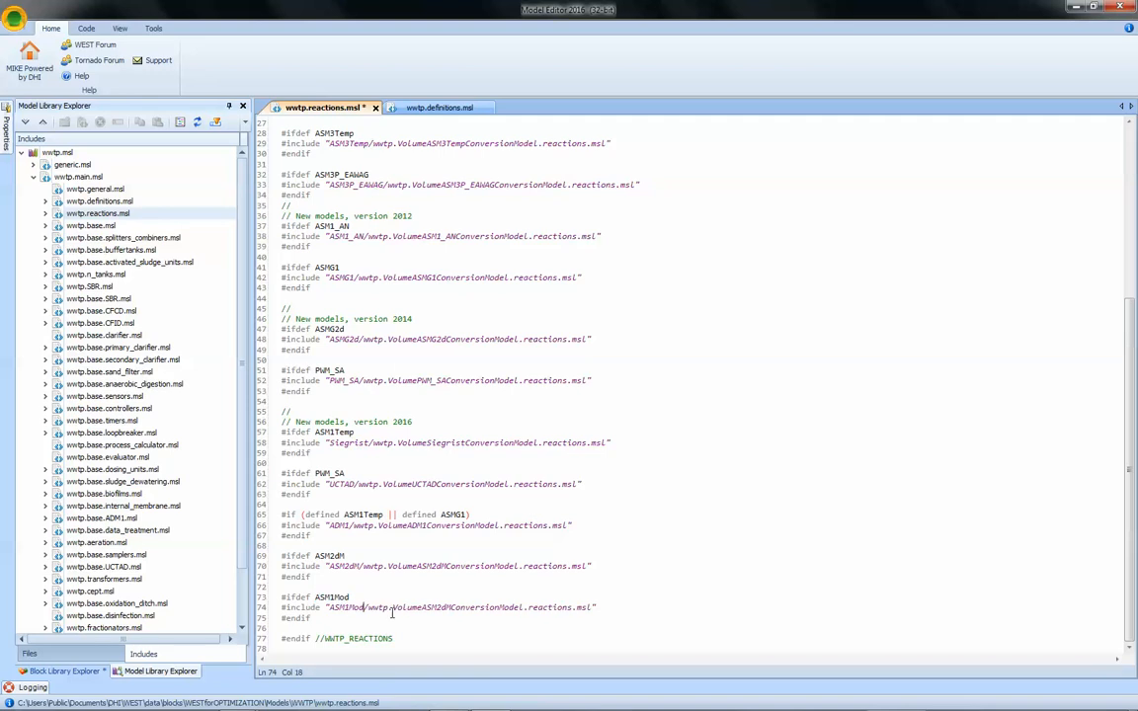
{"action": "left_click_drag", "start_coordinate": [426, 608], "coordinate": [461, 608]}
{"action": "key", "text": "ctrl+v"}
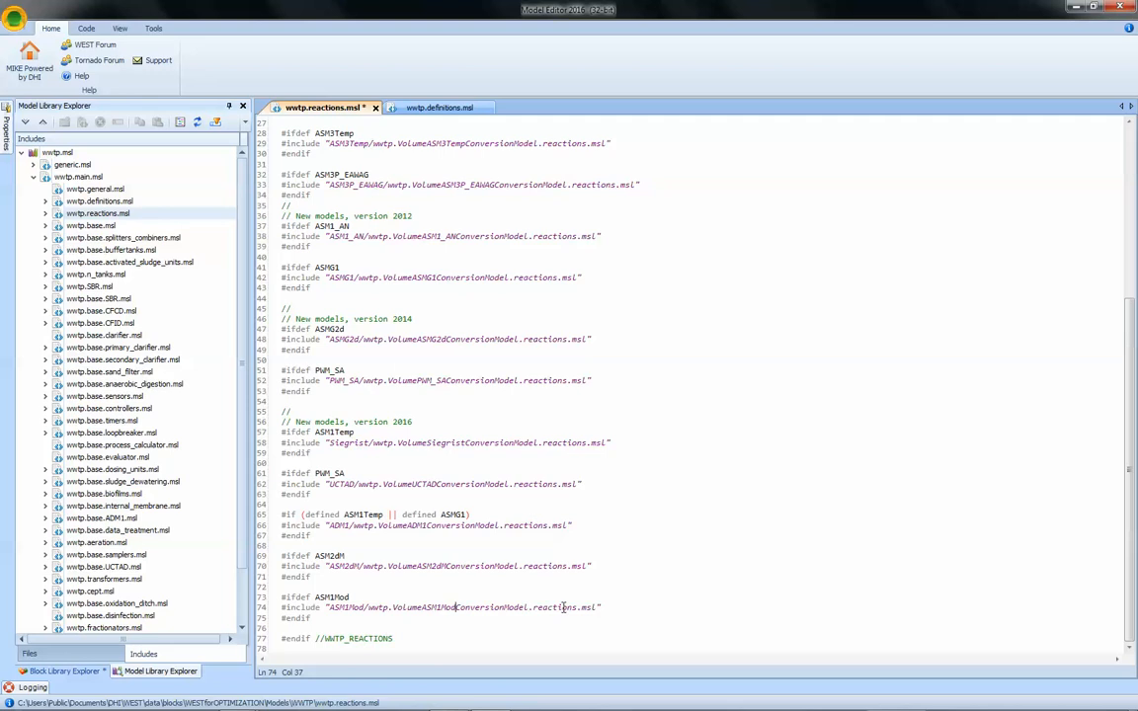
{"action": "key", "text": "ctrl+s"}
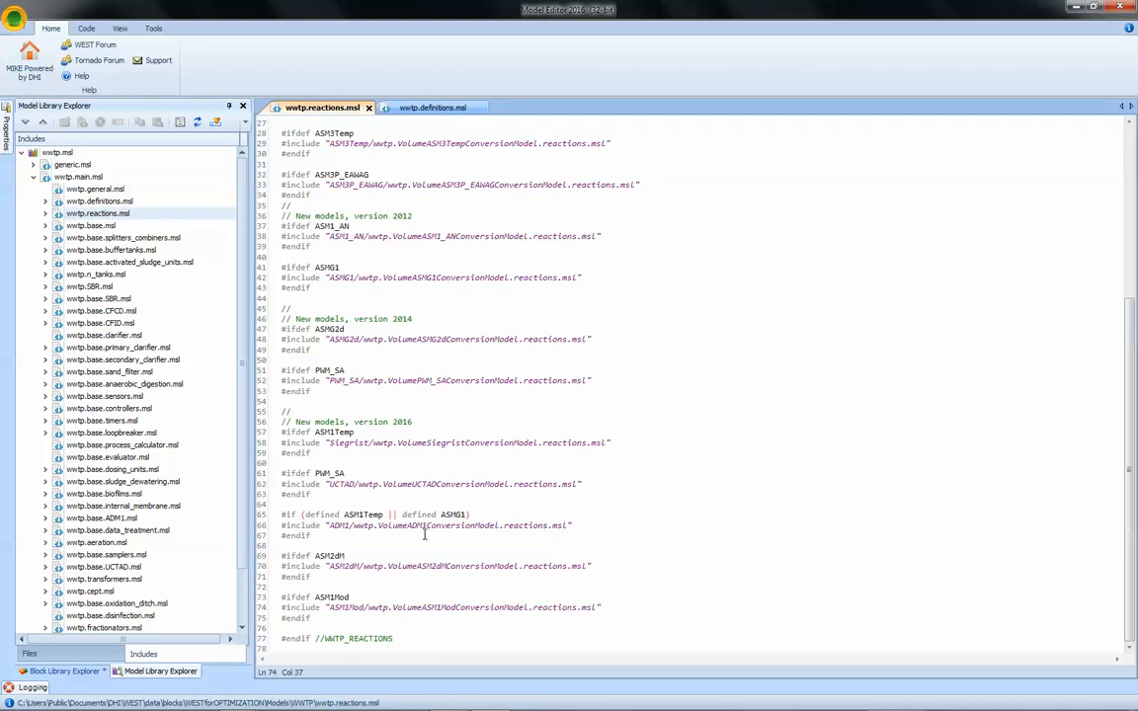
Open wwtp.VolumeASMConversionModel.body.msl from under wwtp.base.msl and duplicate its ASM2dM include block at the end of the file
{"action": "left_click", "coordinate": [45, 226]}
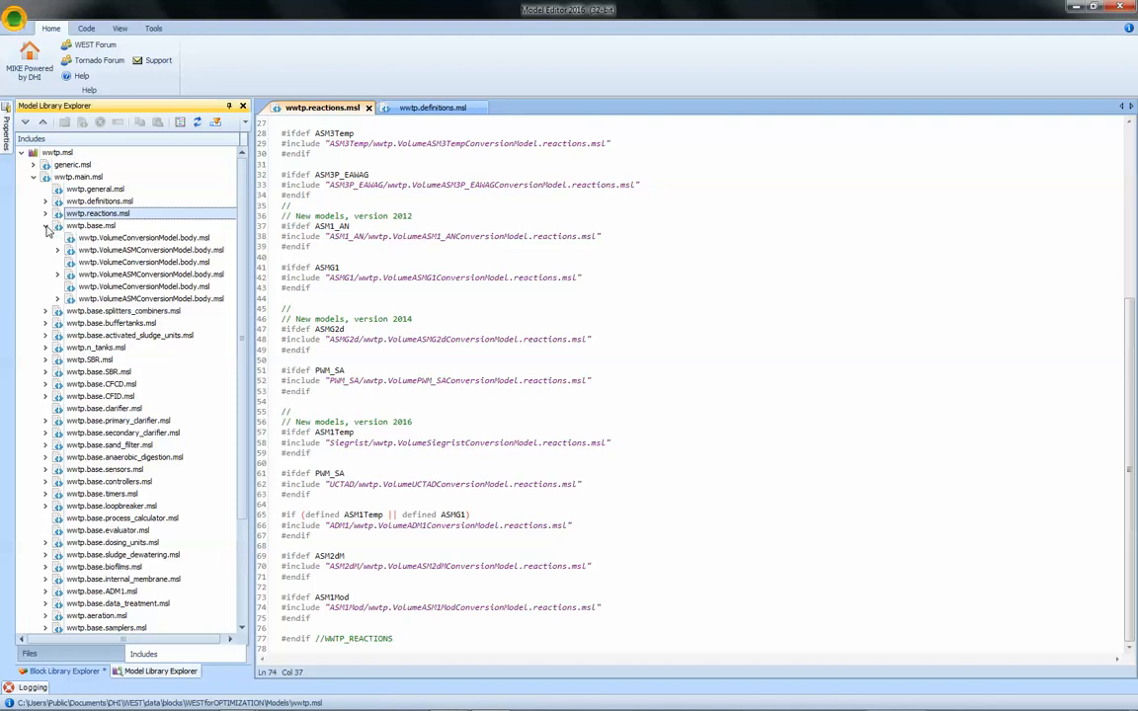
{"action": "left_click", "coordinate": [139, 252]}
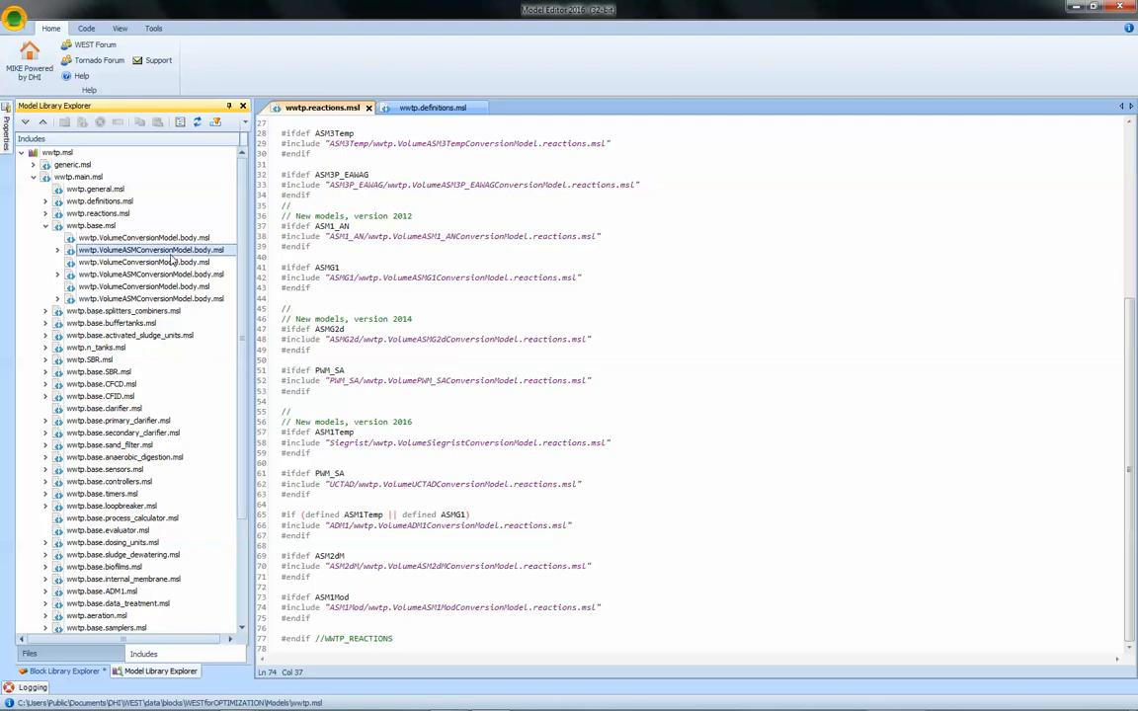
{"action": "double_click", "coordinate": [172, 253]}
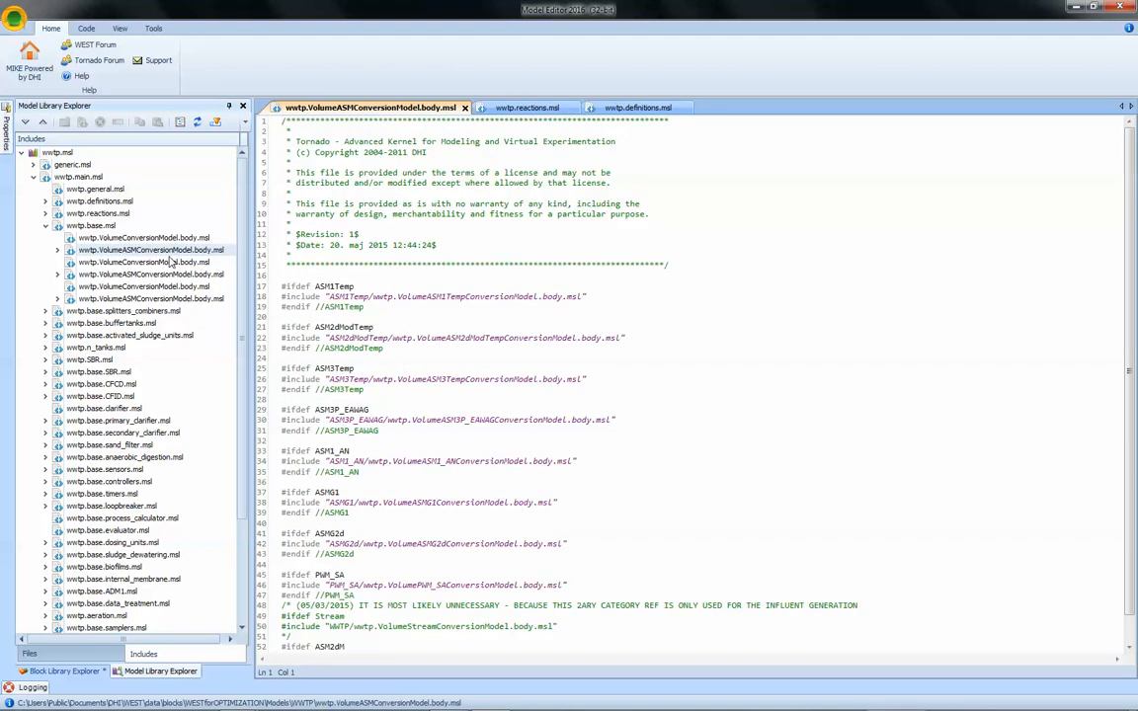
{"action": "key", "text": "ctrl+End"}
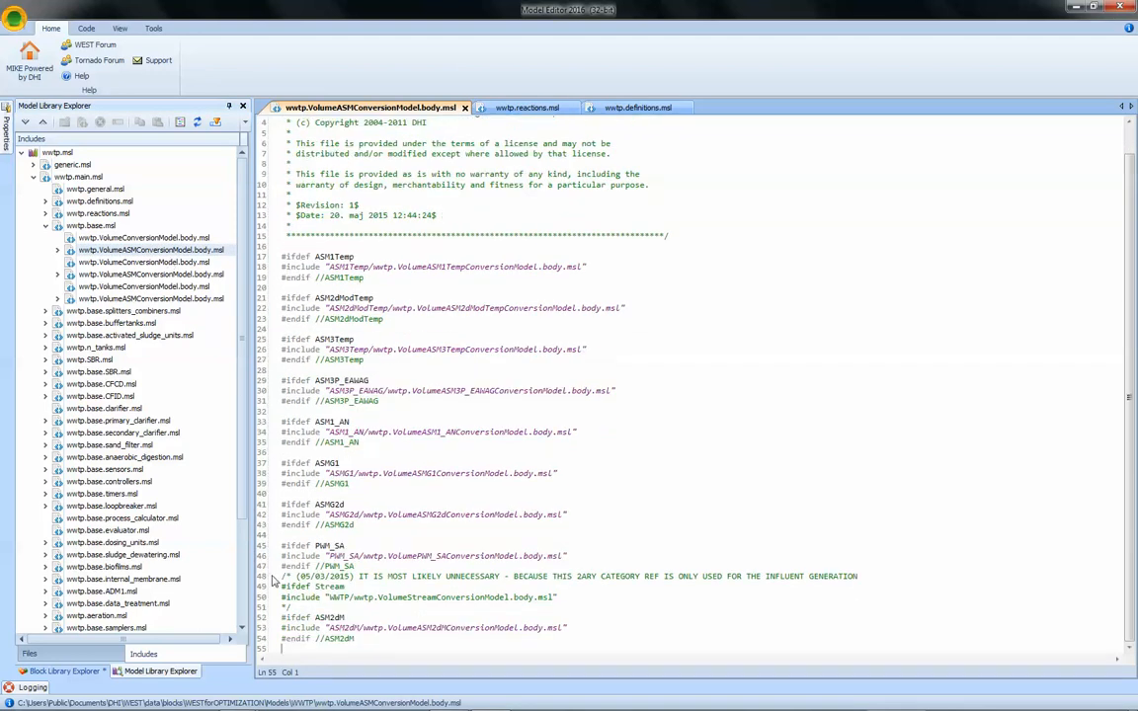
{"action": "left_click_drag", "start_coordinate": [281, 618], "coordinate": [388, 641]}
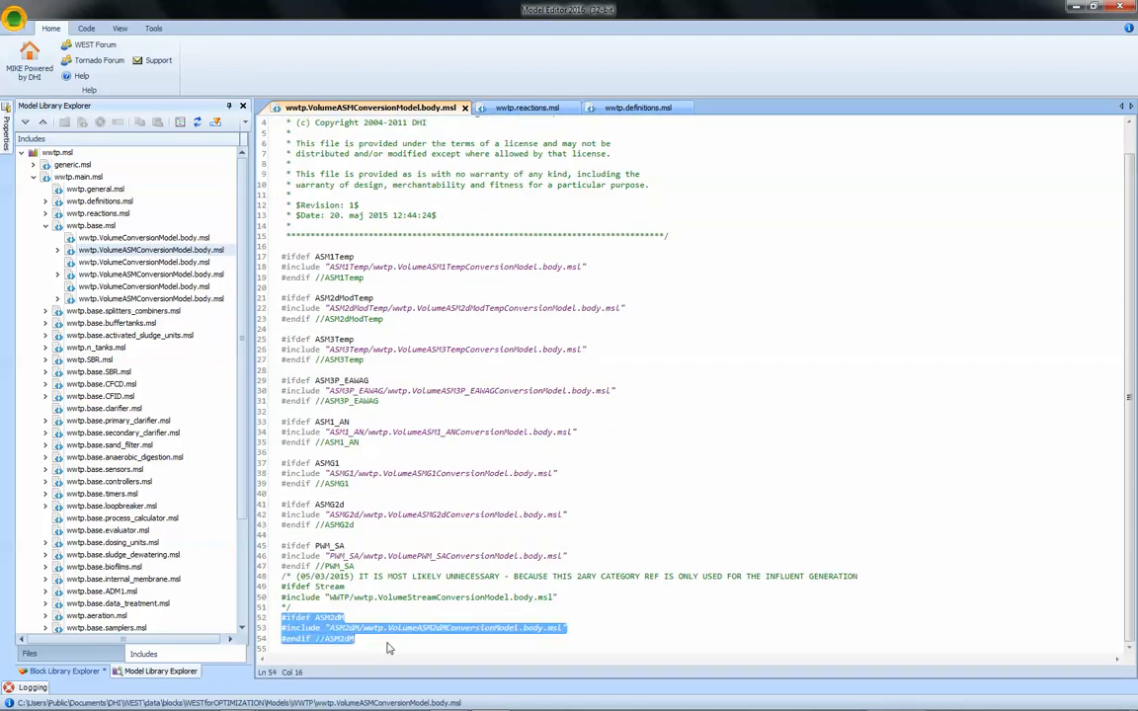
{"action": "left_click", "coordinate": [355, 652]}
{"action": "key", "text": "Return"}
{"action": "key", "text": "ctrl+v"}
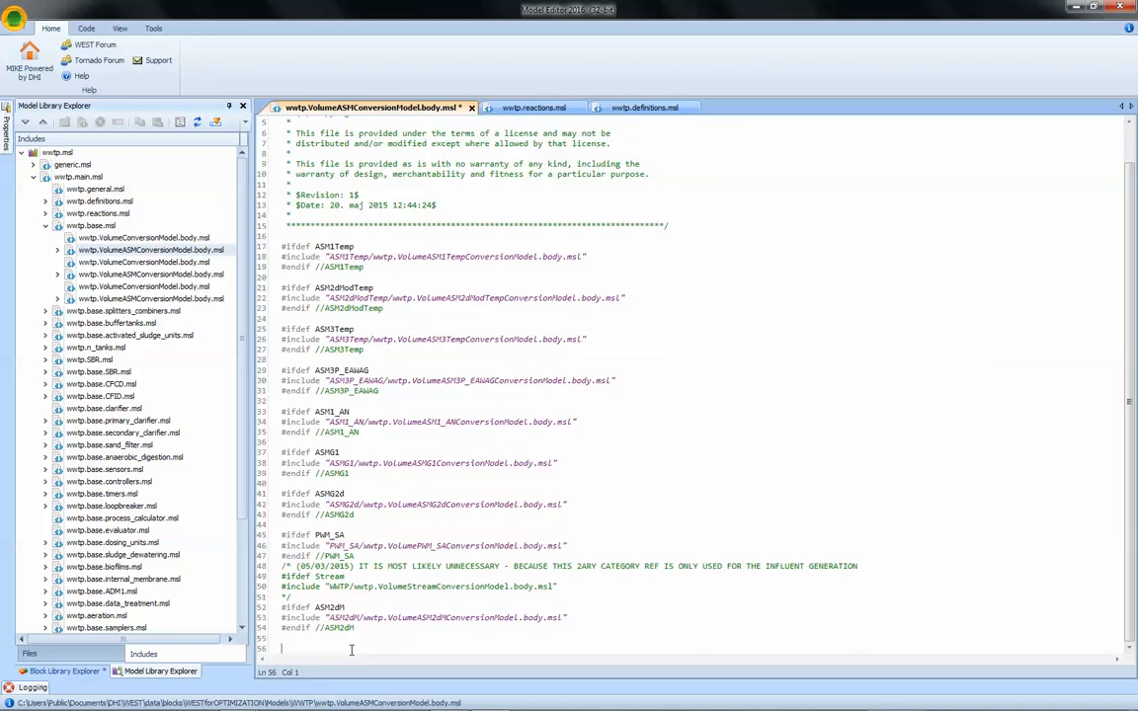
Change the copied block's #ifdef and #endif comment to ASM1Mod, set its include to "ASM1Mod/wwtp.VolumeASM1ModMConversionModel.body.msl", and save the file
{"action": "left_click", "coordinate": [329, 629]}
{"action": "key", "text": "Delete"}
{"action": "key", "text": "Delete"}
{"action": "key", "text": "Delete"}
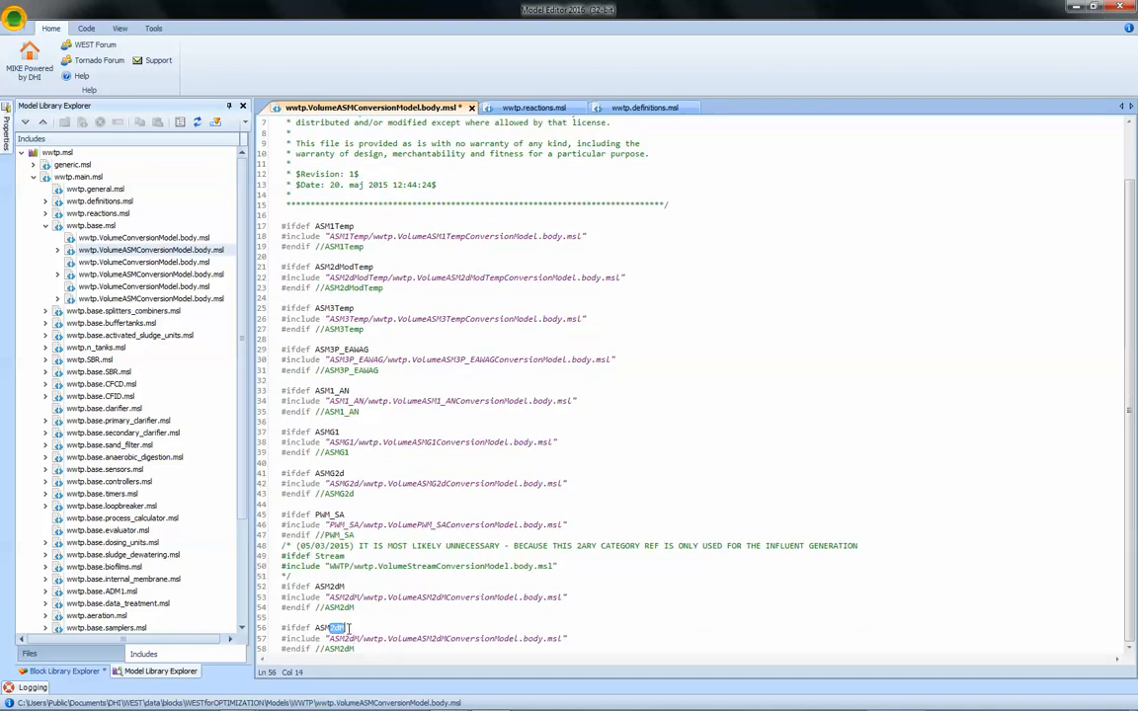
{"action": "type", "text": "1Mod"}
{"action": "left_click", "coordinate": [345, 639]}
{"action": "double_click", "coordinate": [345, 640]}
{"action": "type", "text": "ASM1Mod"}
{"action": "left_click_drag", "start_coordinate": [423, 639], "coordinate": [448, 639]}
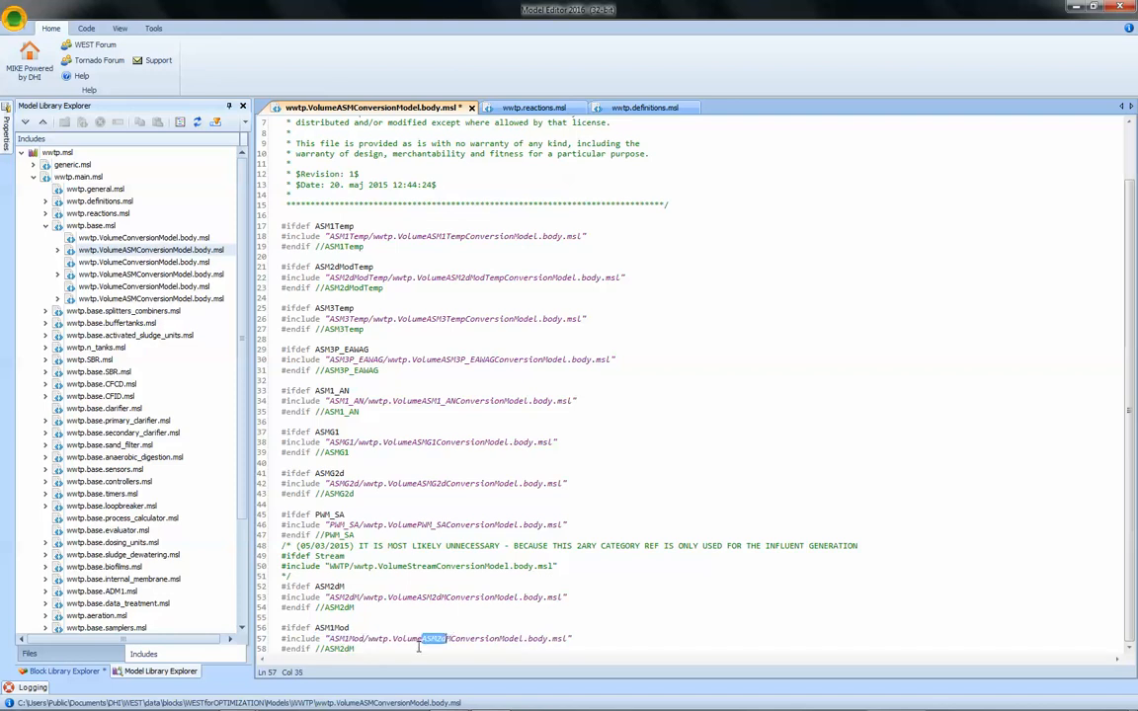
{"action": "type", "text": "ASM1Mod"}
{"action": "left_click_drag", "start_coordinate": [353, 650], "coordinate": [328, 650]}
{"action": "type", "text": "ASM1Mod"}
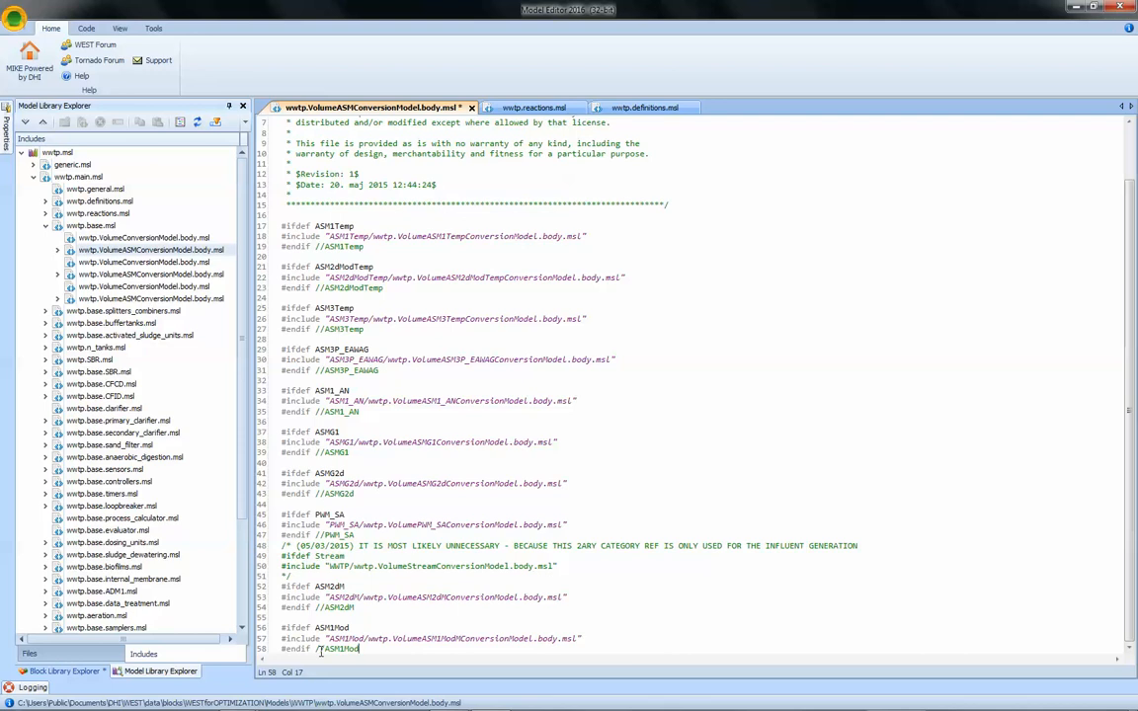
{"action": "key", "text": "ctrl+s"}
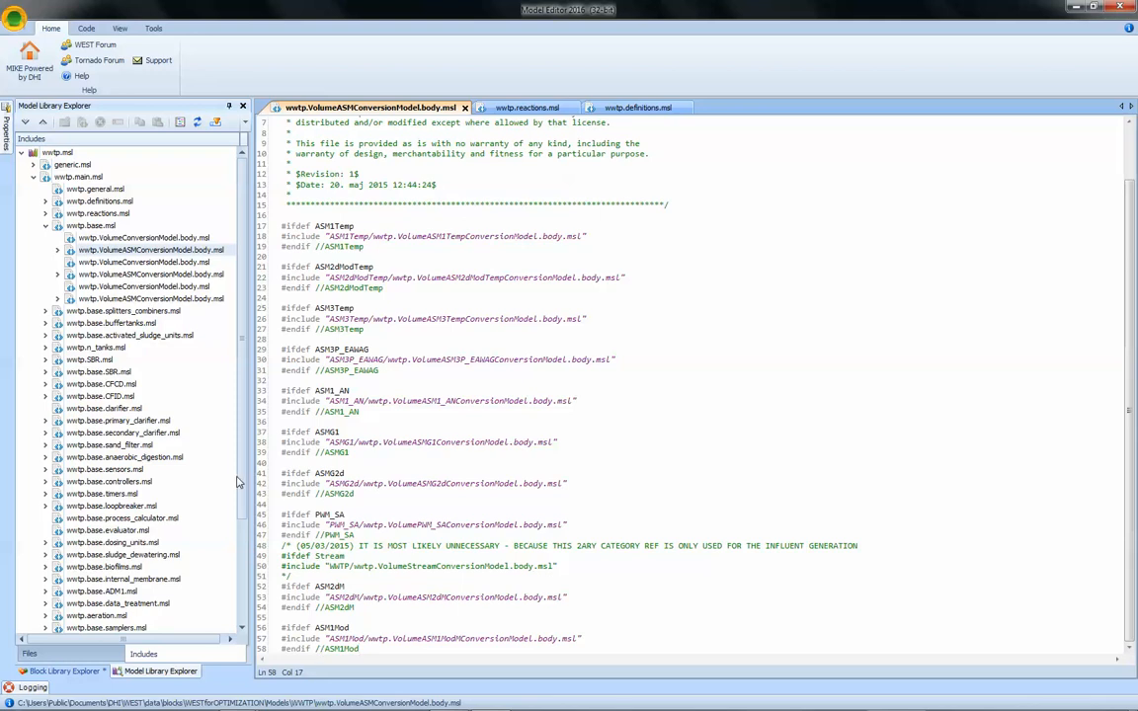
Close all open model files and save the block library
{"action": "right_click", "coordinate": [368, 102]}
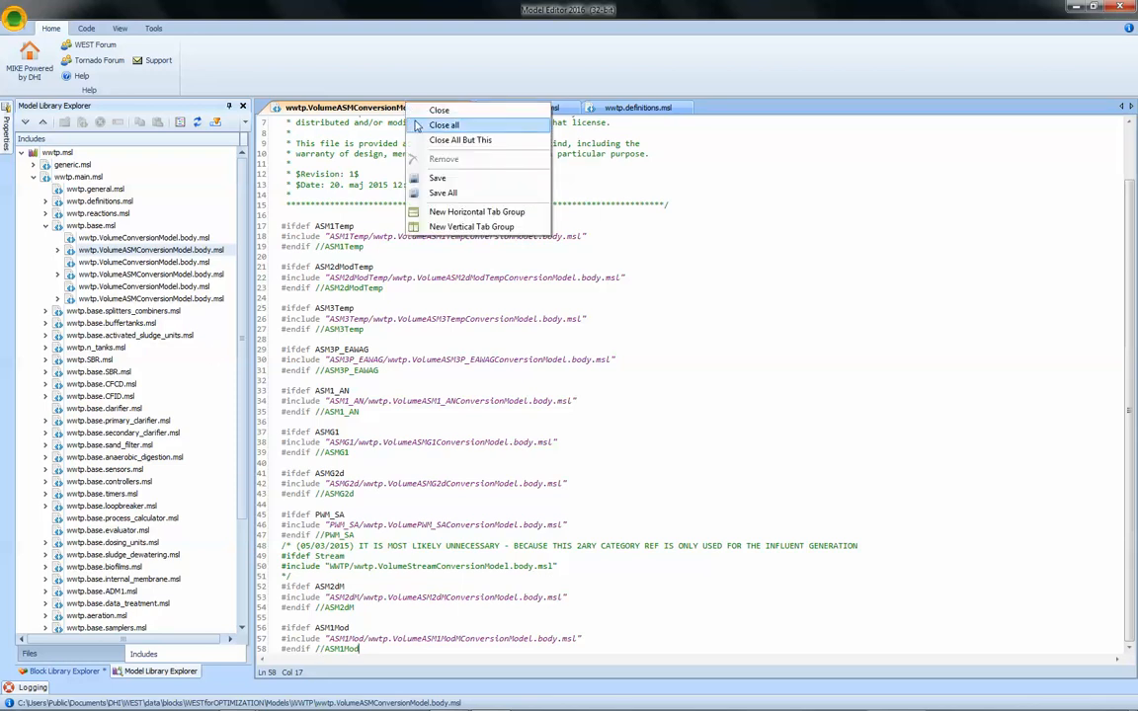
{"action": "left_click", "coordinate": [417, 125]}
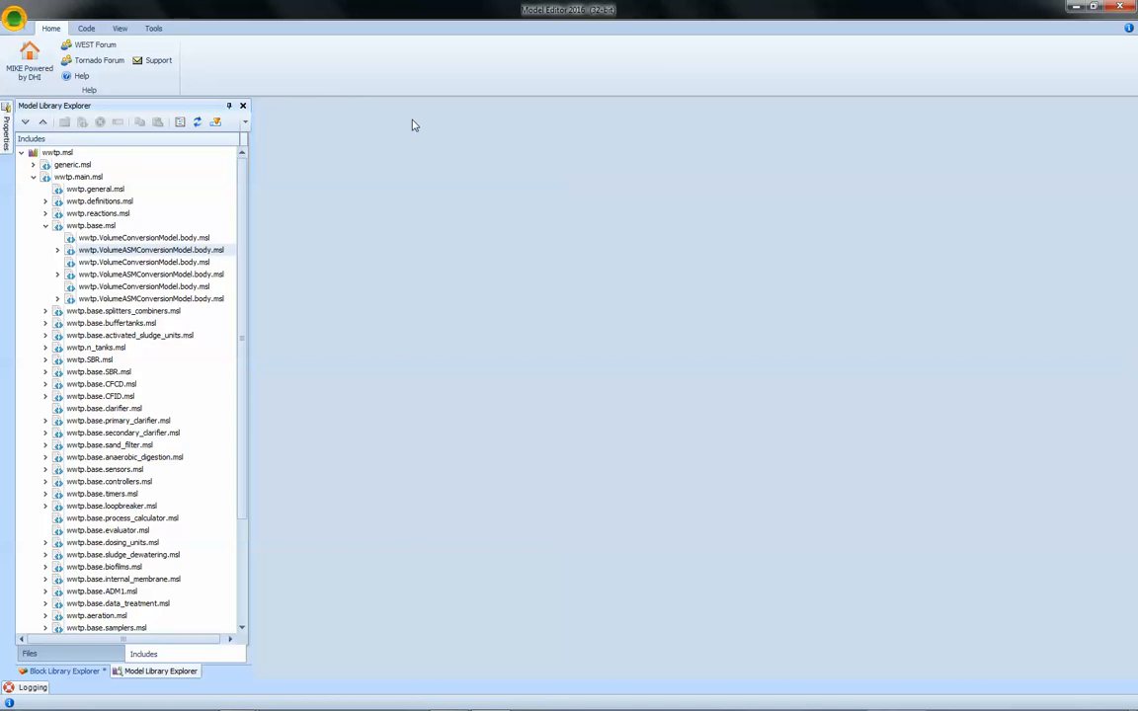
{"action": "left_click", "coordinate": [65, 670]}
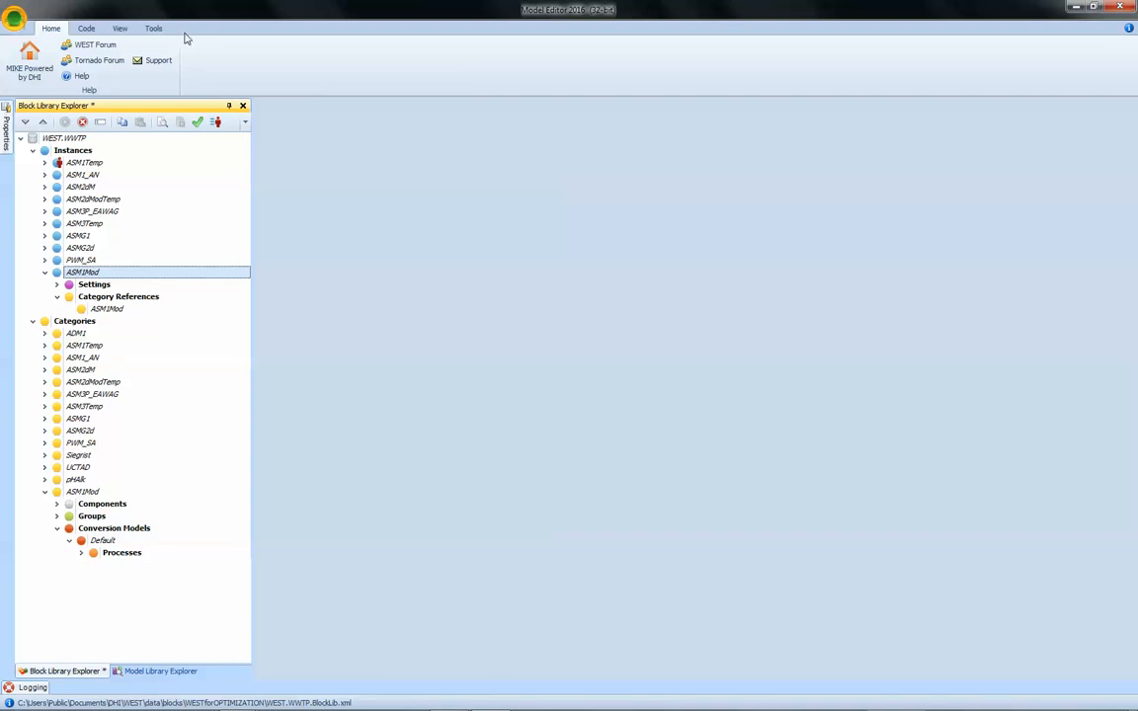
{"action": "left_click", "coordinate": [16, 20]}
{"action": "mouse_move", "coordinate": [39, 116]}
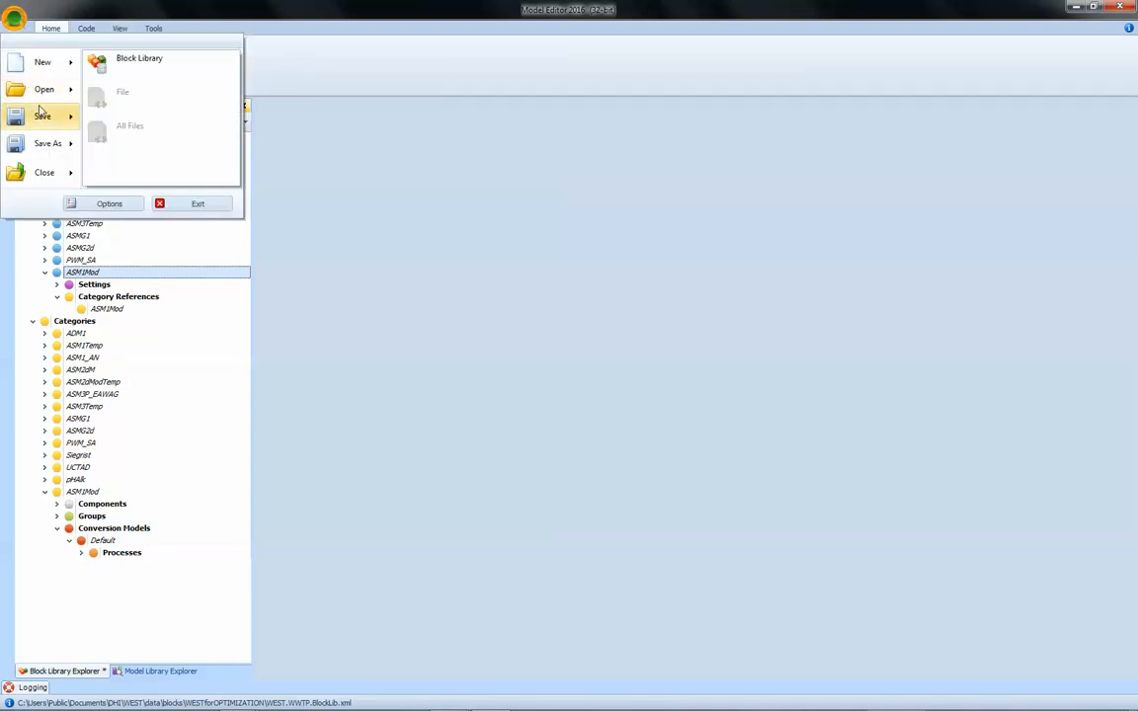
{"action": "left_click", "coordinate": [107, 58]}
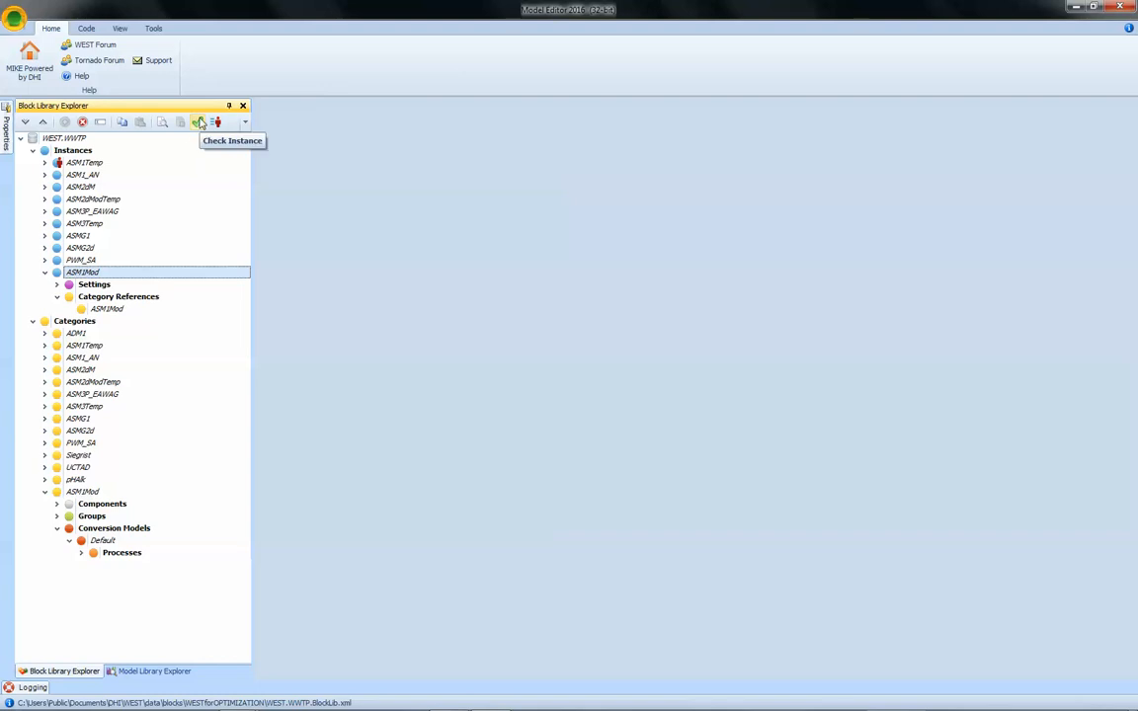
Run the instance check on the ASM1Mod instance and dismiss its result message
{"action": "left_click", "coordinate": [199, 123]}
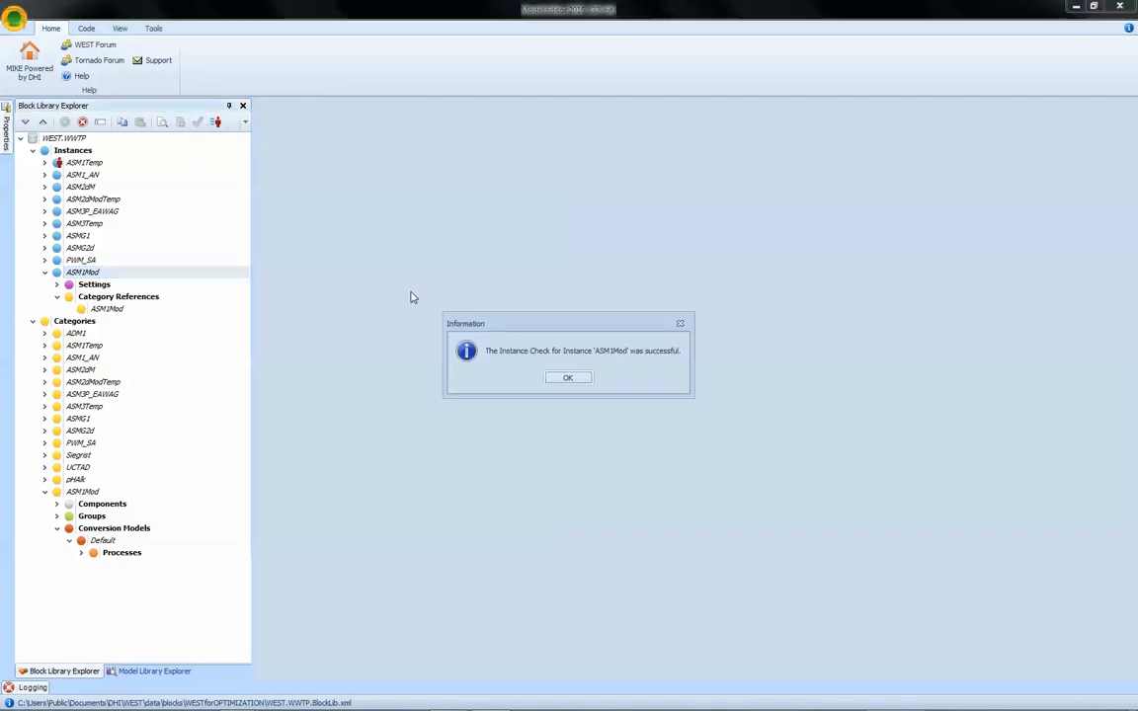
{"action": "left_click", "coordinate": [579, 382]}
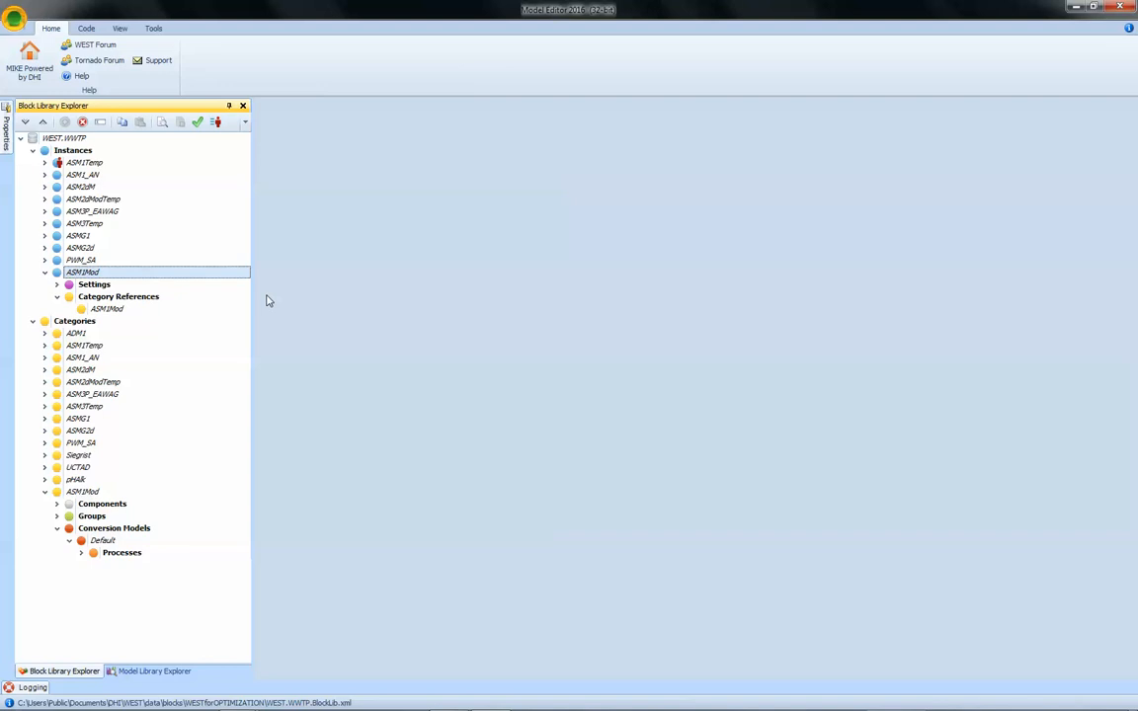
Open wwtp.base.msl from the model library and duplicate the ASM1Temp block of initial mass values directly below the original
{"action": "left_click", "coordinate": [148, 672]}
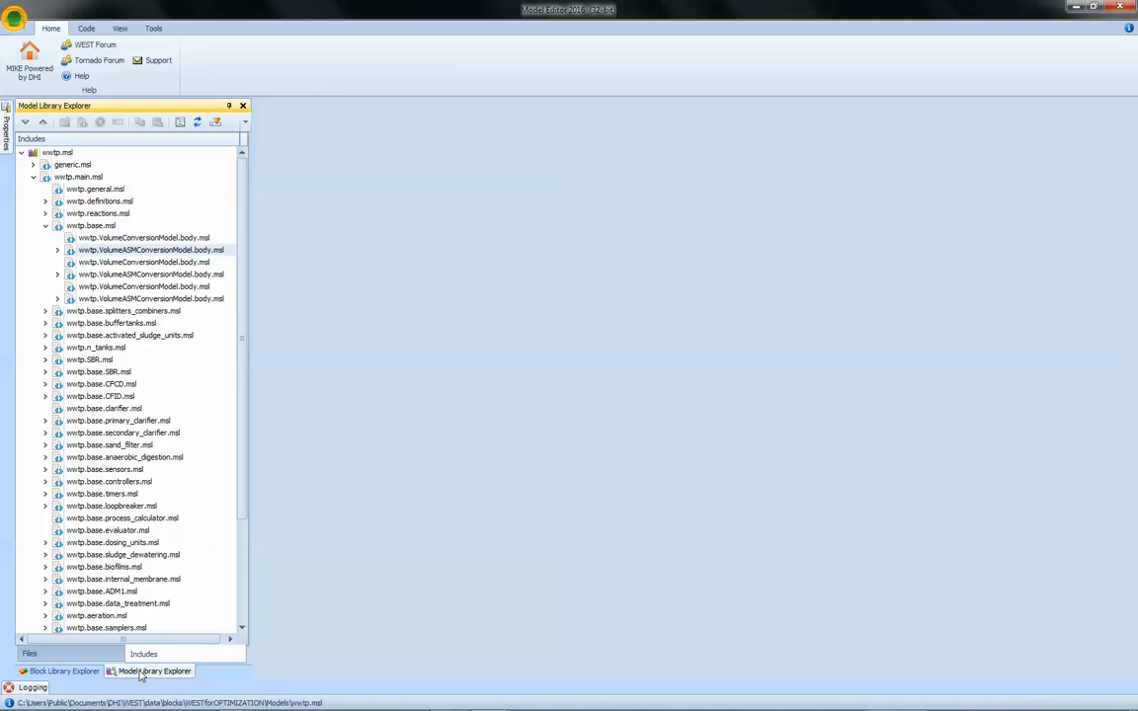
{"action": "left_click", "coordinate": [87, 227]}
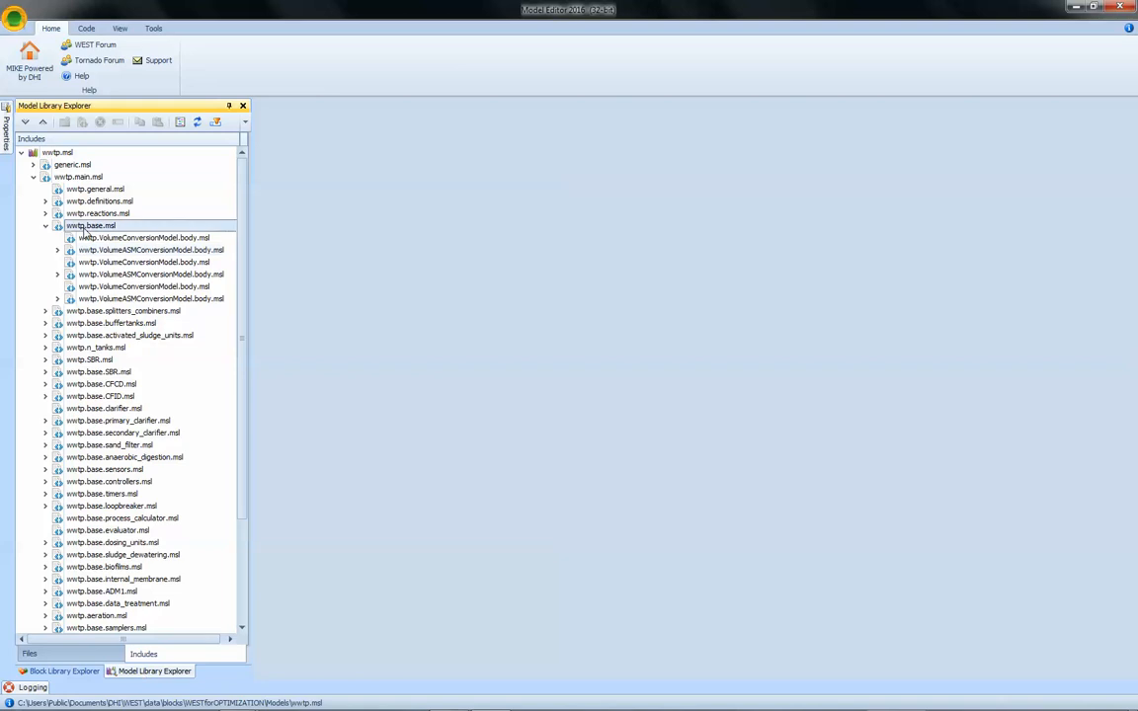
{"action": "double_click", "coordinate": [85, 228]}
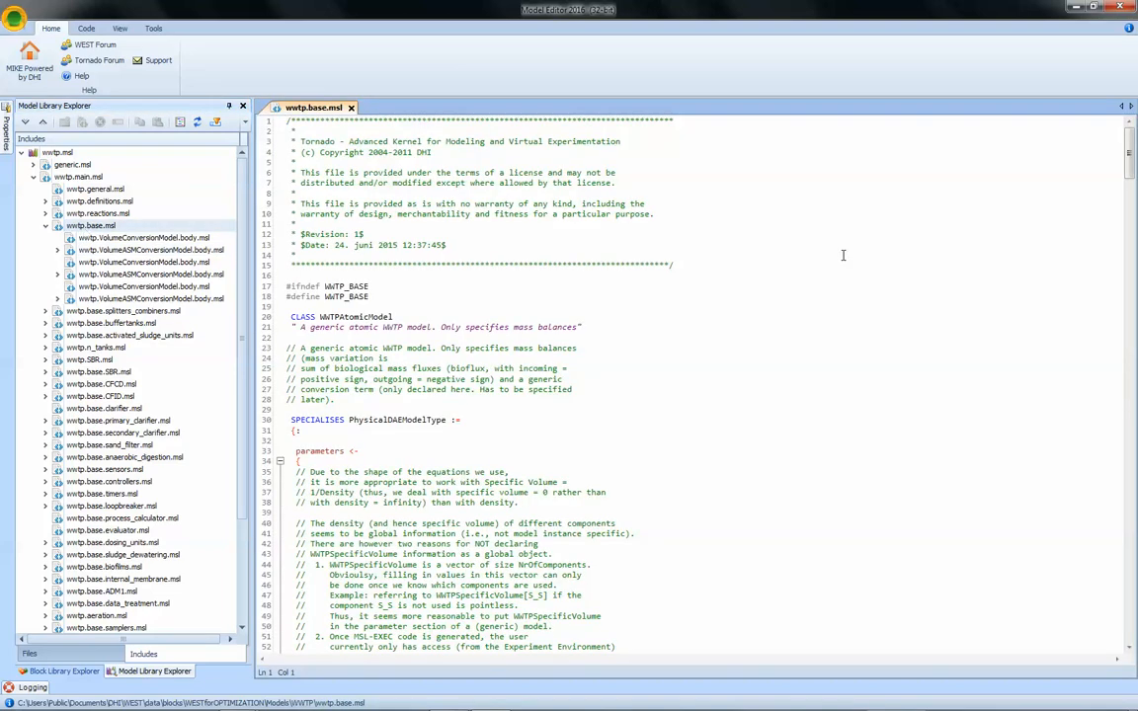
{"action": "left_click_drag", "start_coordinate": [1129, 169], "coordinate": [1129, 234]}
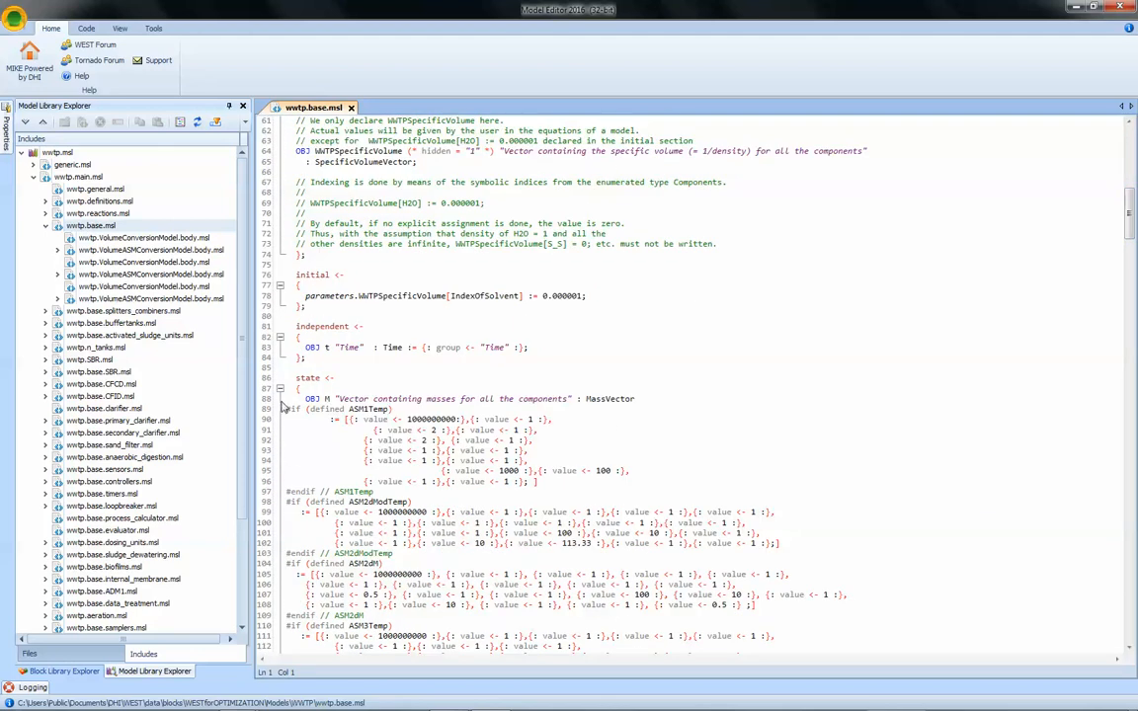
{"action": "double_click", "coordinate": [312, 399]}
{"action": "left_click_drag", "start_coordinate": [322, 399], "coordinate": [329, 399]}
{"action": "left_click_drag", "start_coordinate": [284, 409], "coordinate": [263, 504]}
{"action": "key", "text": "ctrl+c"}
{"action": "left_click", "coordinate": [263, 504]}
{"action": "key", "text": "ctrl+v"}
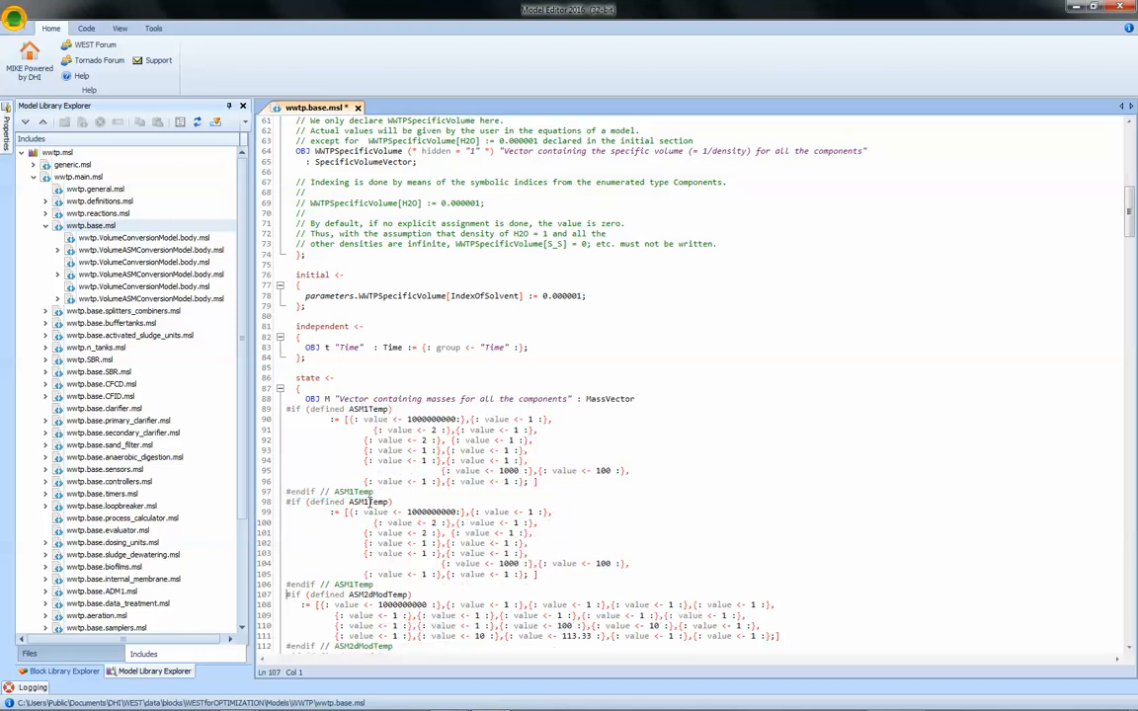
Change the copied block's #if condition to ASM1Mod, add another "{: value <- 1 :}," entry to its second row, and save the file
{"action": "left_click_drag", "start_coordinate": [369, 503], "coordinate": [390, 504]}
{"action": "type", "text": "Mod"}
{"action": "left_click", "coordinate": [456, 522]}
{"action": "left_click_drag", "start_coordinate": [457, 522], "coordinate": [540, 527]}
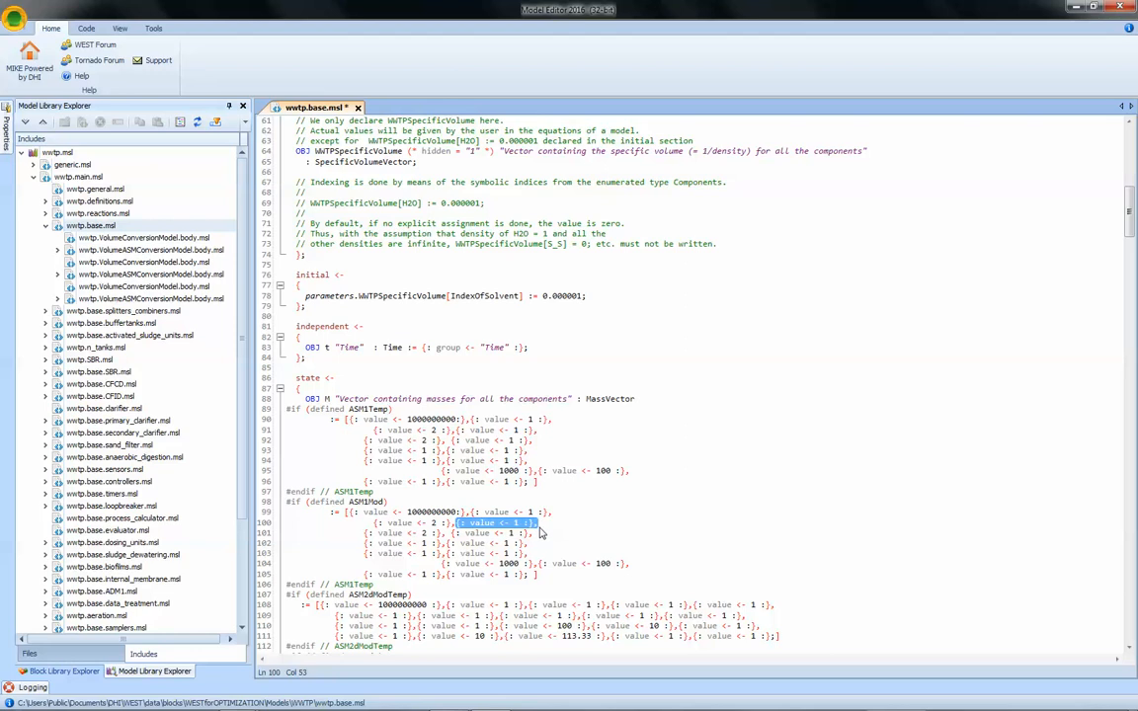
{"action": "key", "text": "ctrl+c"}
{"action": "left_click", "coordinate": [545, 526]}
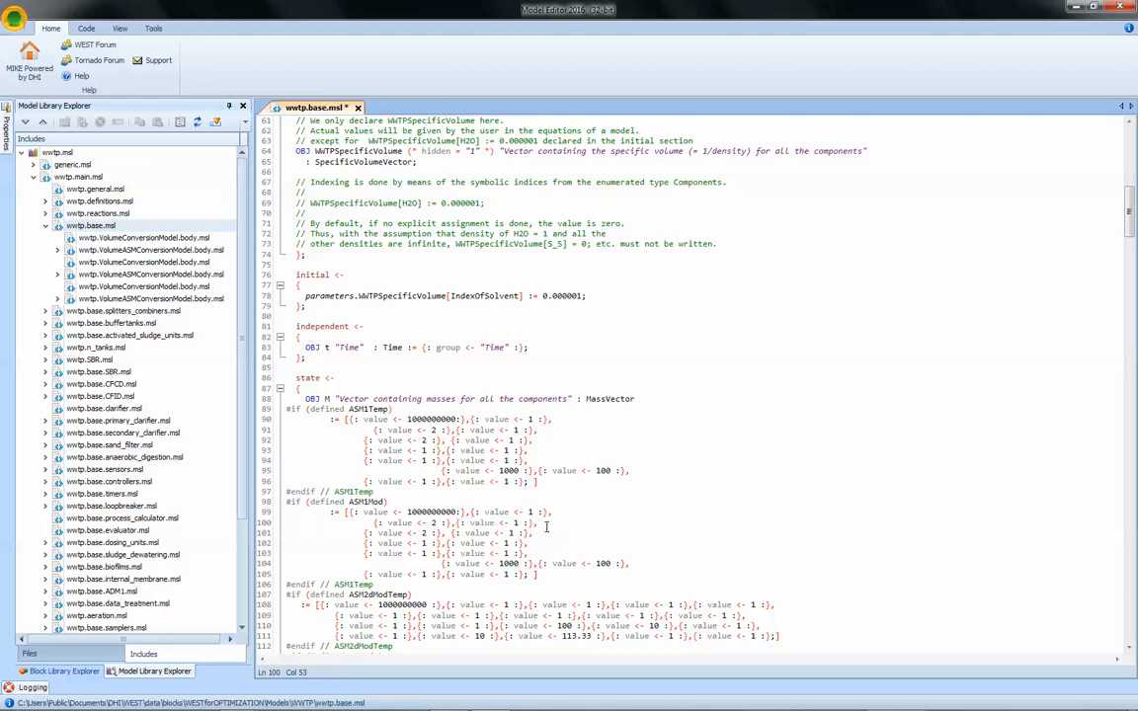
{"action": "key", "text": "ctrl+v"}
{"action": "key", "text": "ctrl+s"}
Switch to WESTforOPTIMIZATION and create a new project named "Video_AddNewComponent" using the ASM1Mod instance
{"action": "key", "text": "alt+Tab"}
{"action": "key", "text": "Tab"}
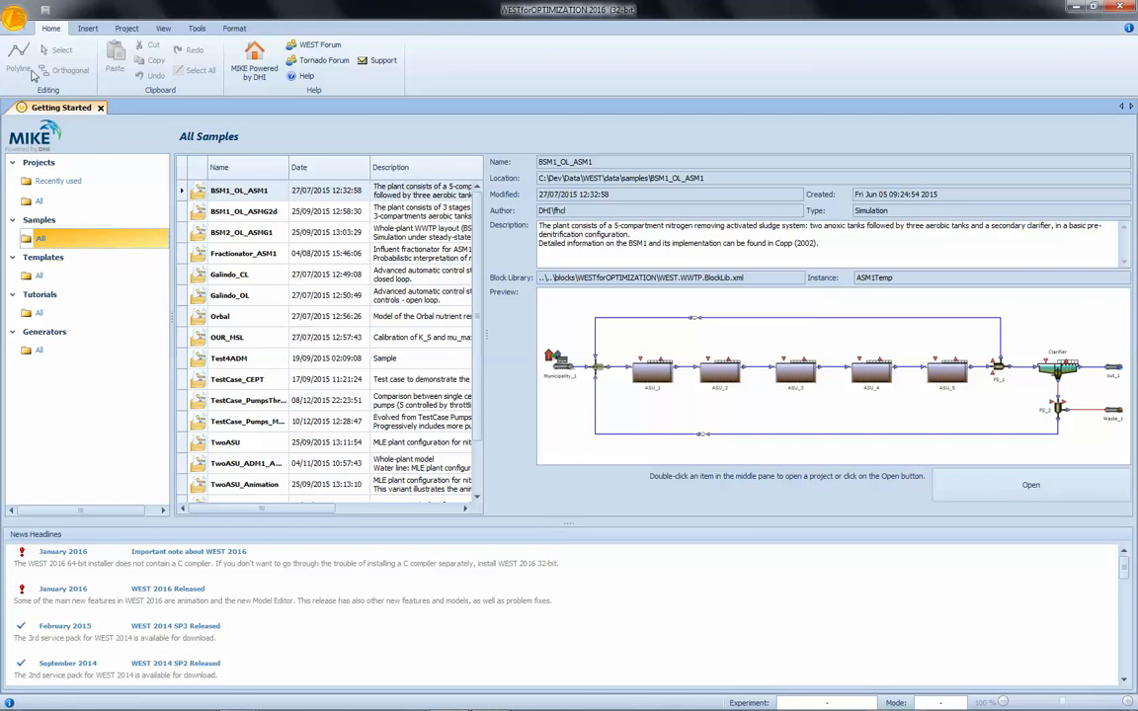
{"action": "left_click", "coordinate": [23, 27]}
{"action": "left_click", "coordinate": [39, 63]}
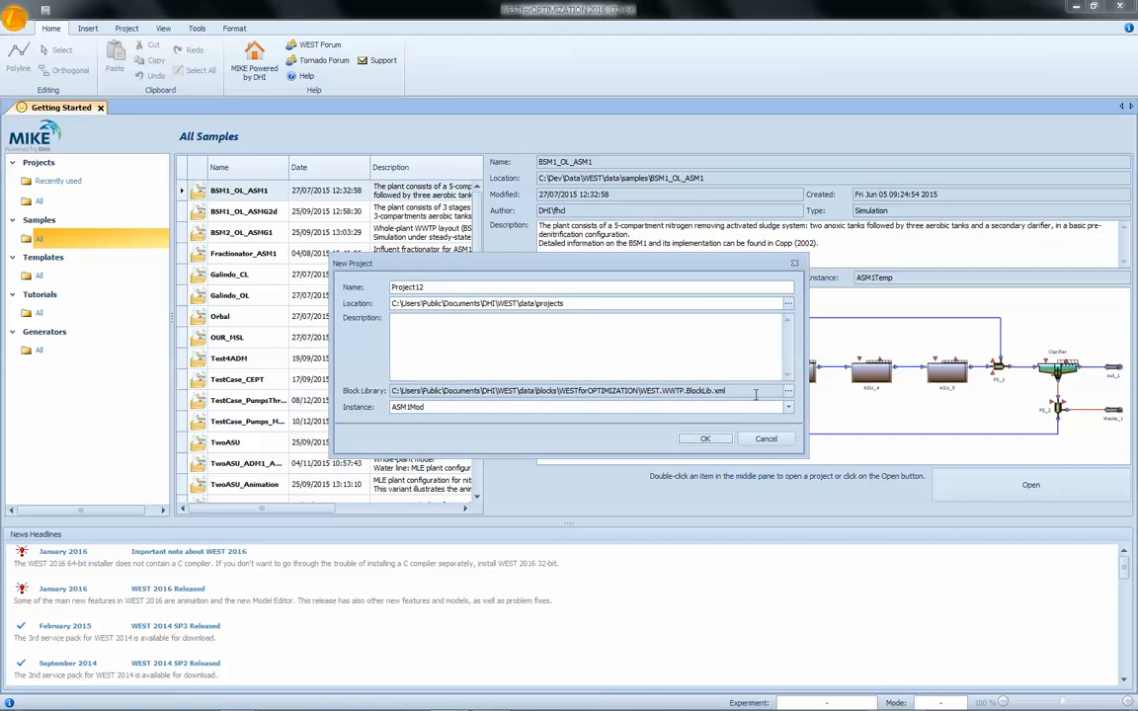
{"action": "left_click", "coordinate": [412, 410]}
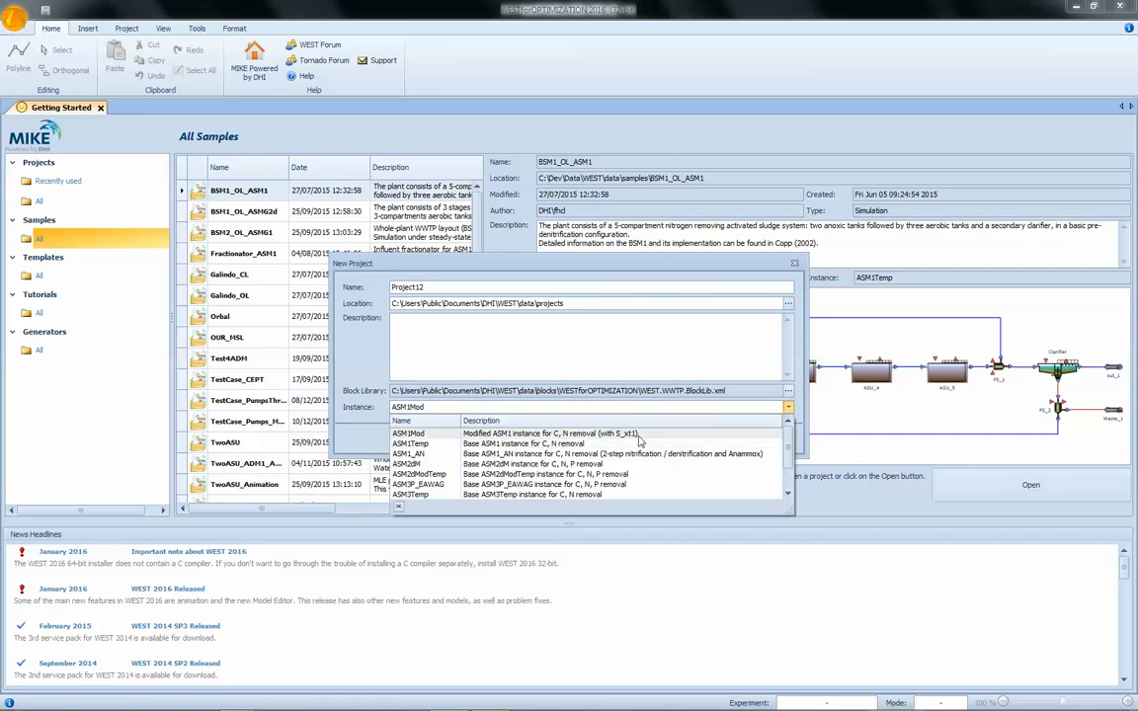
{"action": "left_click", "coordinate": [534, 435]}
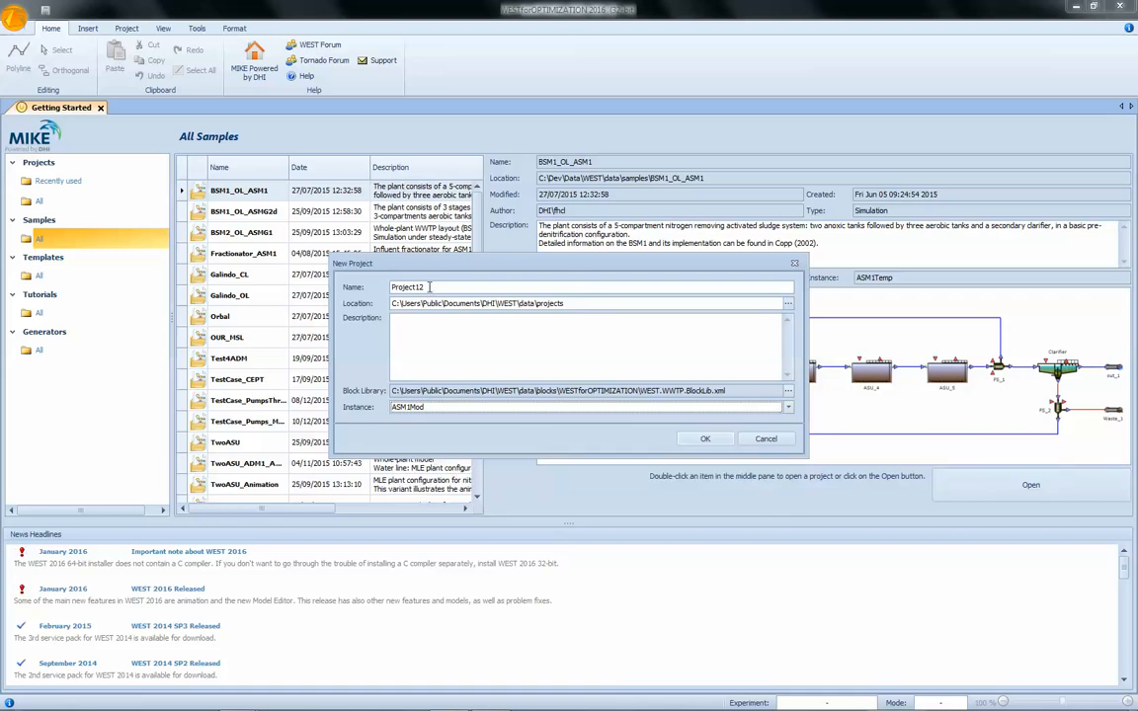
{"action": "left_click_drag", "start_coordinate": [429, 287], "coordinate": [338, 299]}
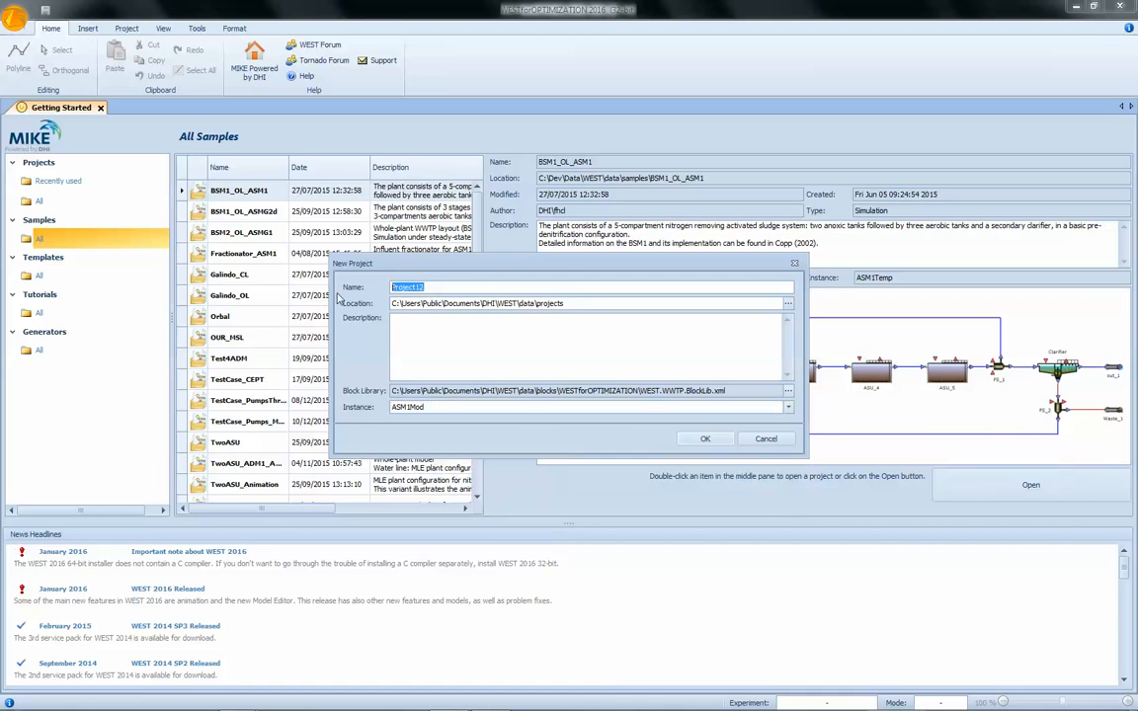
{"action": "type", "text": "Video_AddNewComponent"}
{"action": "key", "text": "Return"}
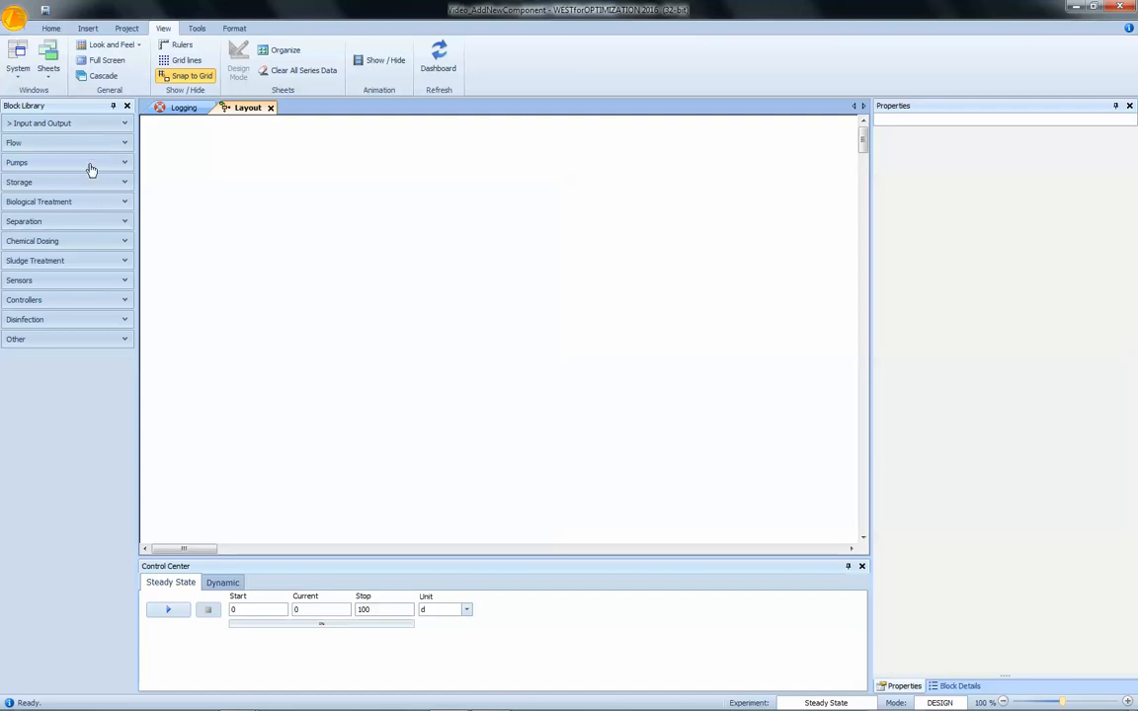
Place an Activated sludge unit from the Biological Treatment blocks in the upper part of the layout
{"action": "left_click", "coordinate": [85, 202]}
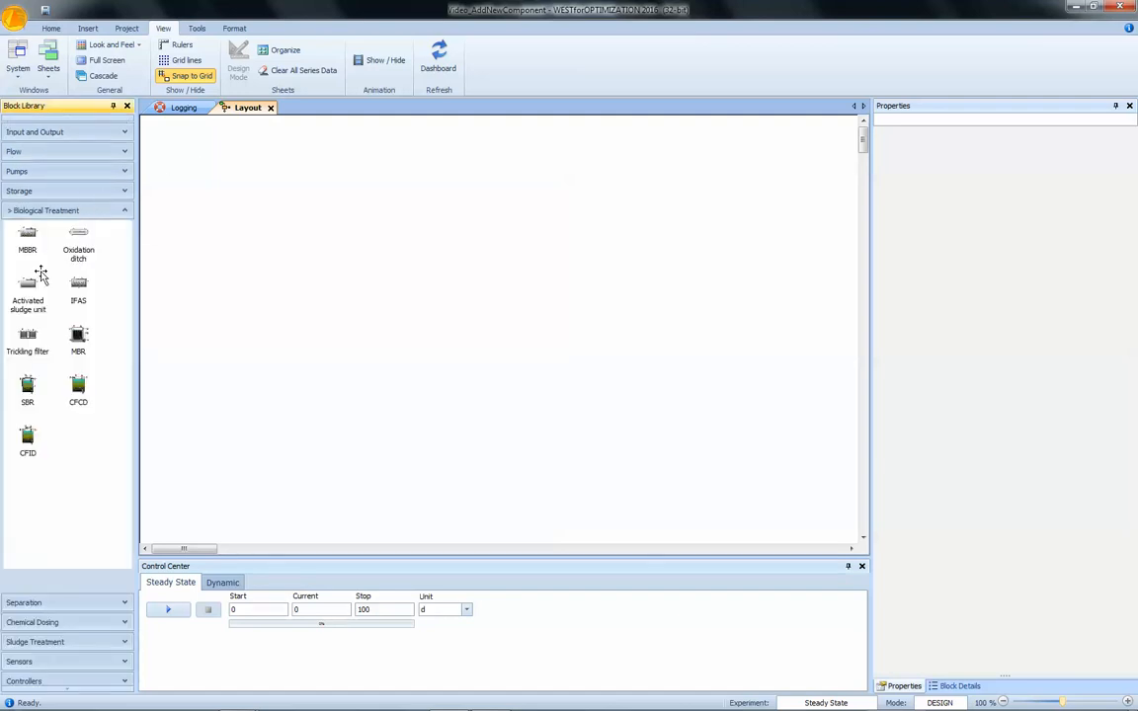
{"action": "left_click", "coordinate": [35, 290]}
{"action": "left_click_drag", "start_coordinate": [36, 290], "coordinate": [264, 195]}
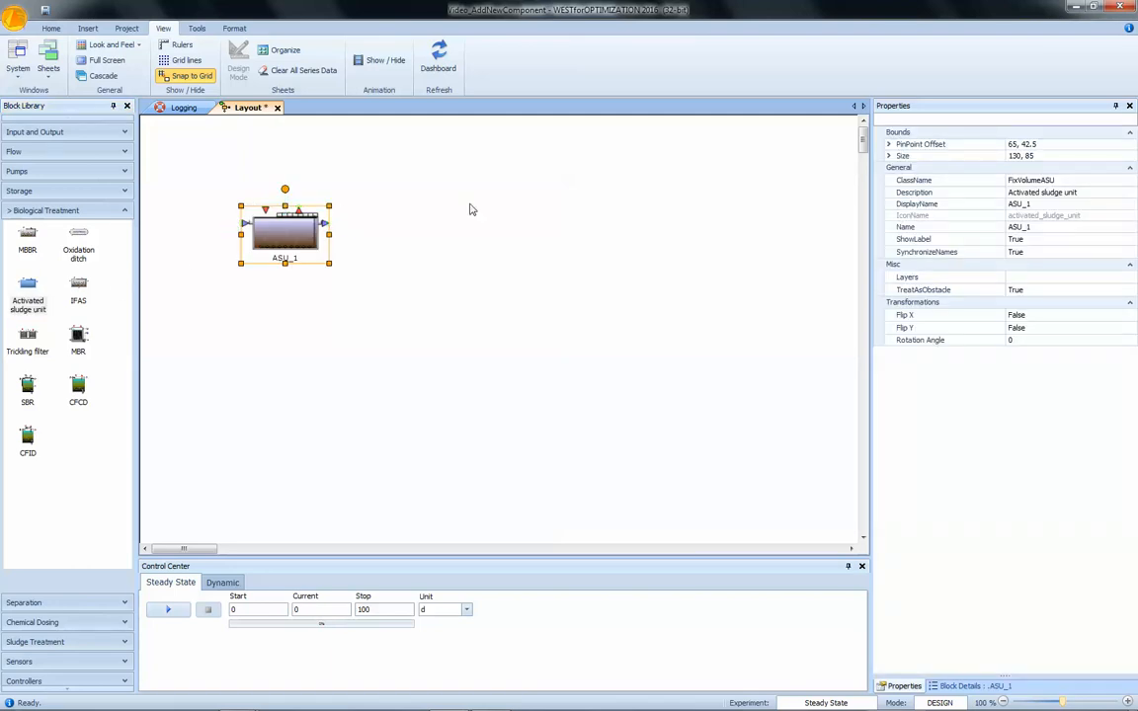
Show the activated sludge unit's block details in a wider view and examine its concentration and mass variables for S_xt1
{"action": "left_click", "coordinate": [941, 687]}
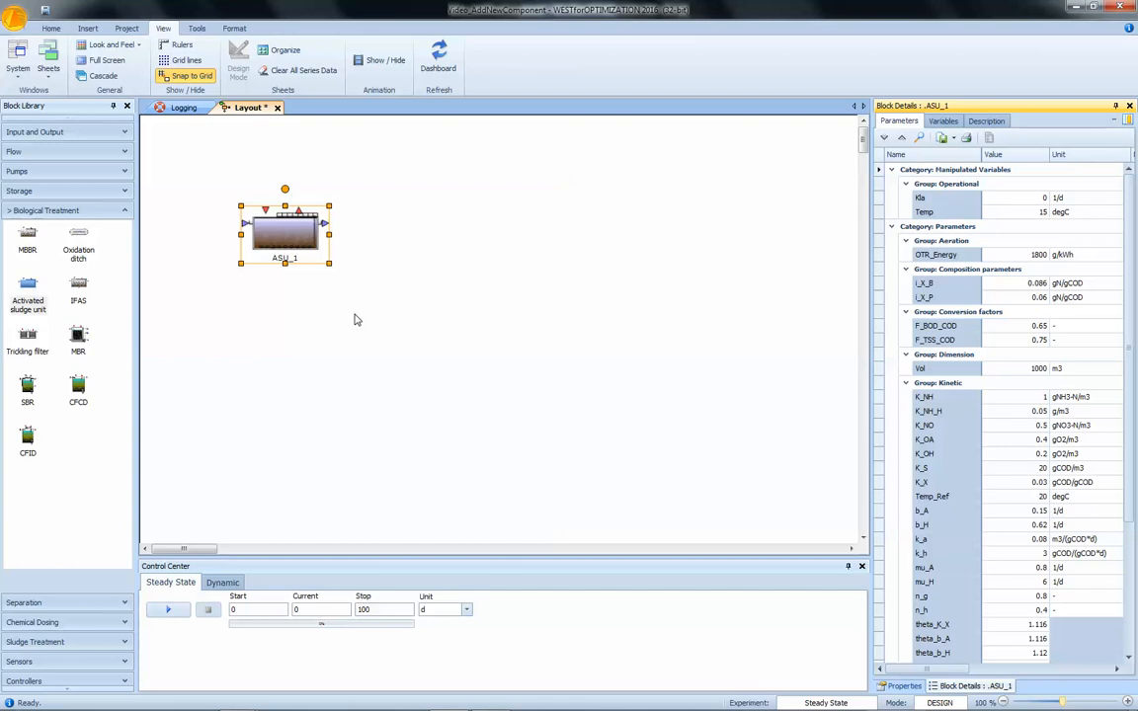
{"action": "left_click_drag", "start_coordinate": [872, 361], "coordinate": [791, 362]}
{"action": "left_click", "coordinate": [859, 121]}
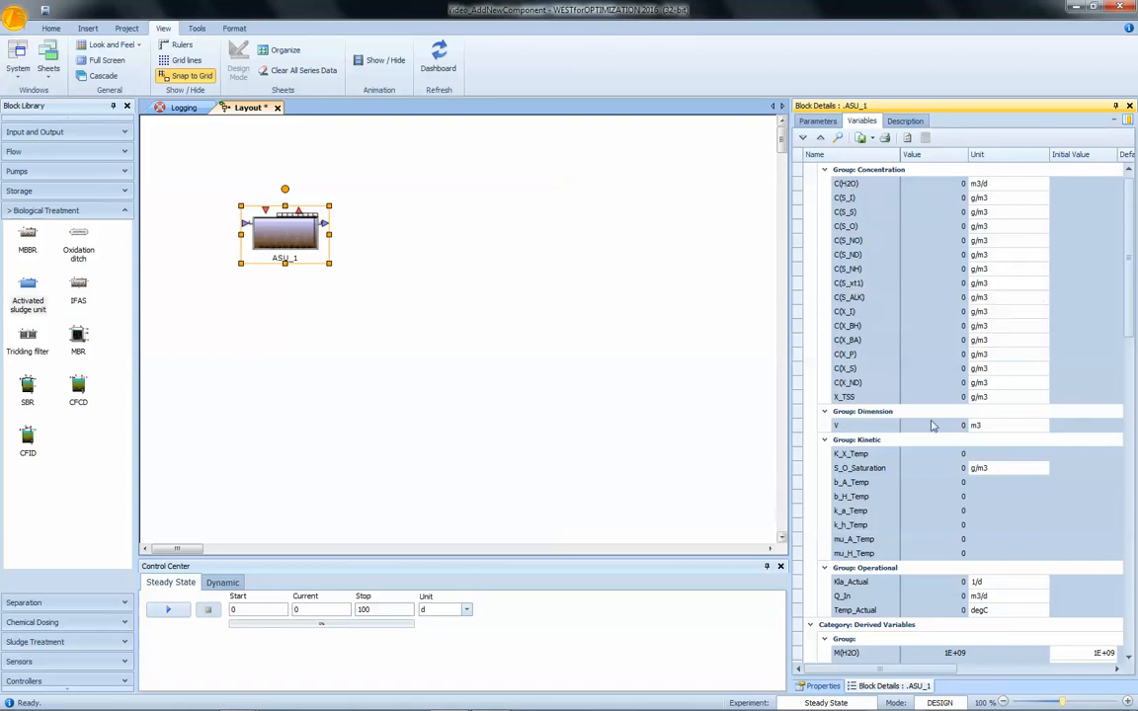
{"action": "left_click_drag", "start_coordinate": [1129, 332], "coordinate": [1135, 425]}
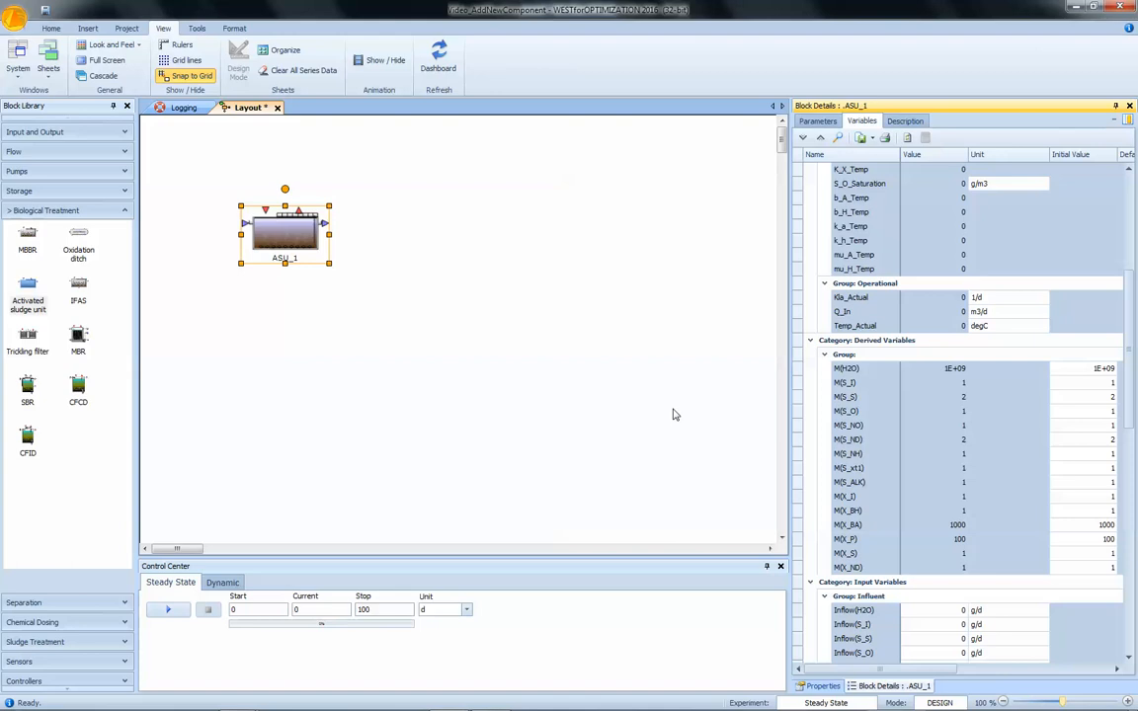
{"action": "key", "text": "alt+Tab"}
{"action": "key", "text": "alt+Tab"}
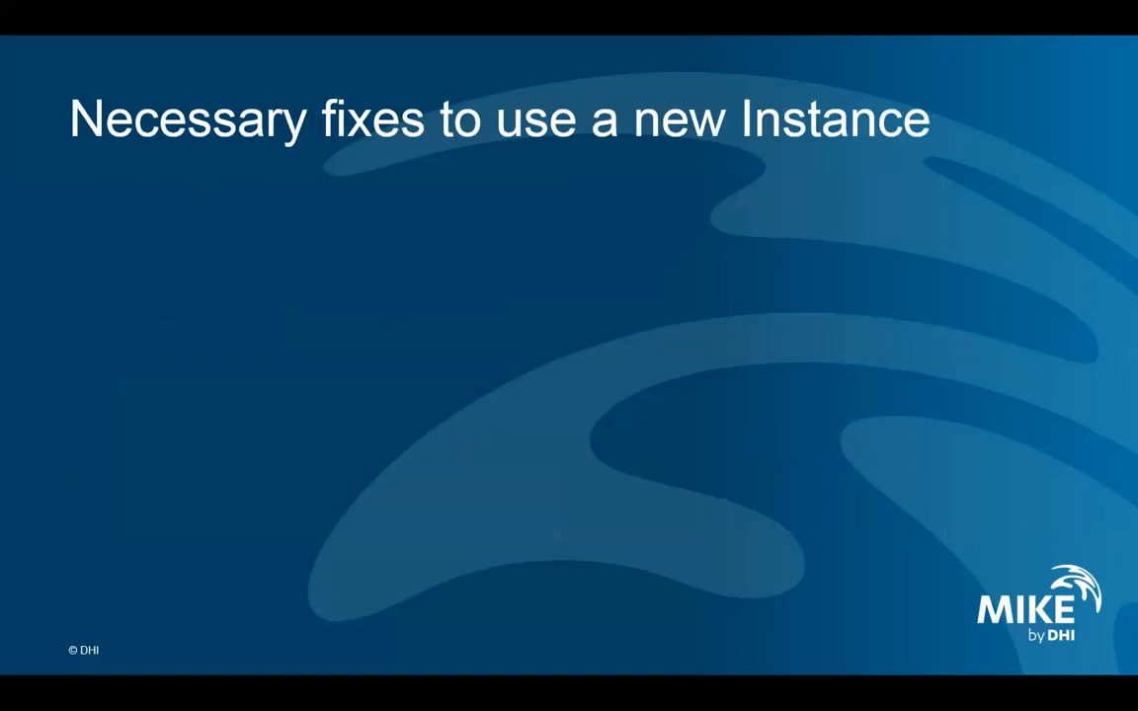